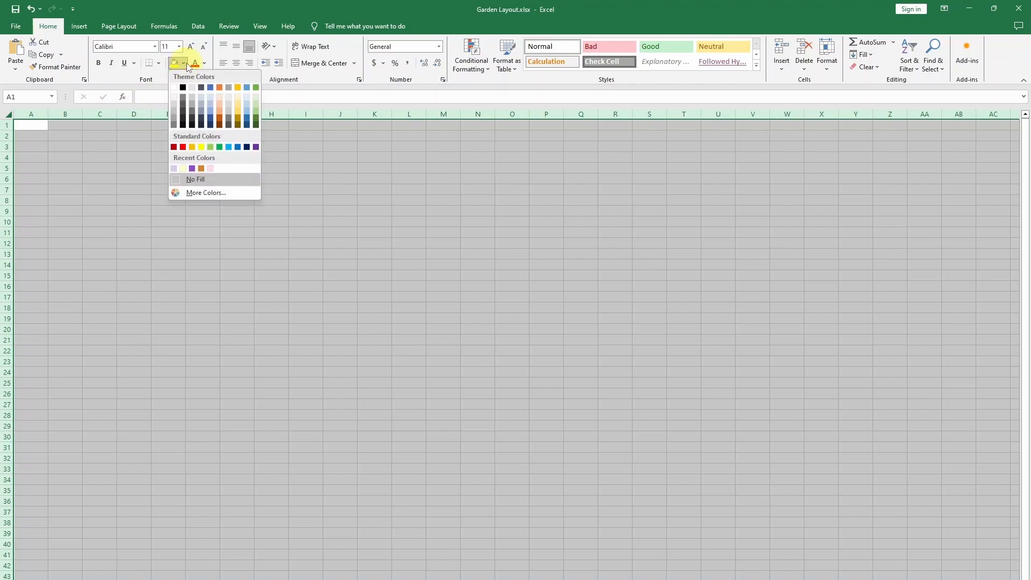
# - Format all cells with a light green fill, horizontally centred text and font size 24
pyautogui.click(256, 96)
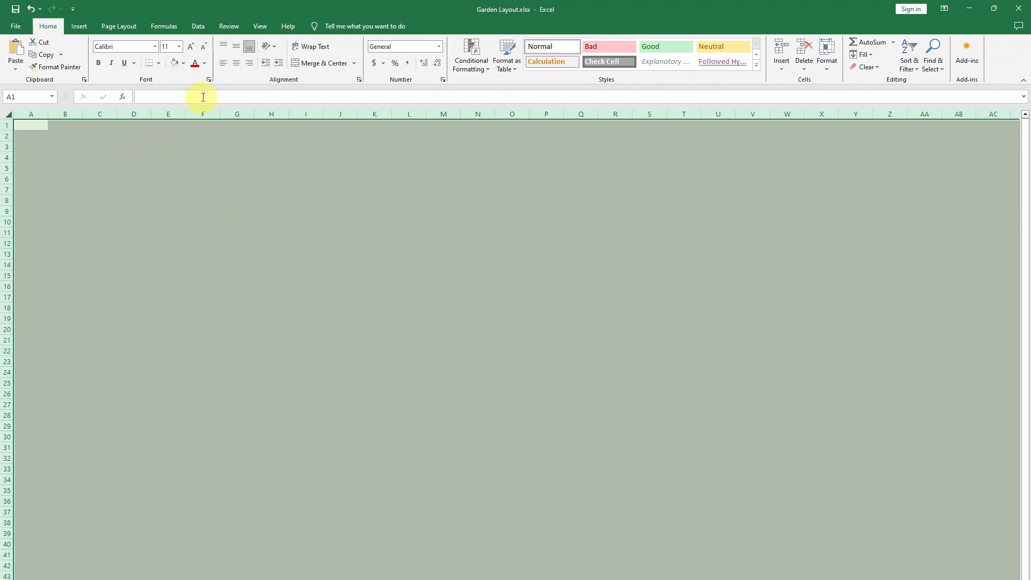
pyautogui.click(236, 64)
pyautogui.click(179, 47)
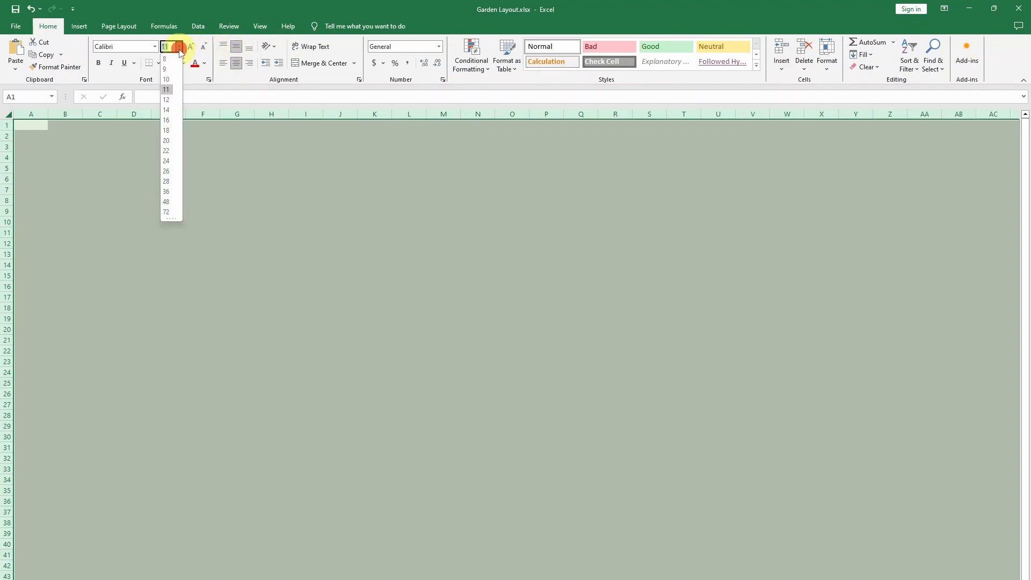
pyautogui.click(169, 160)
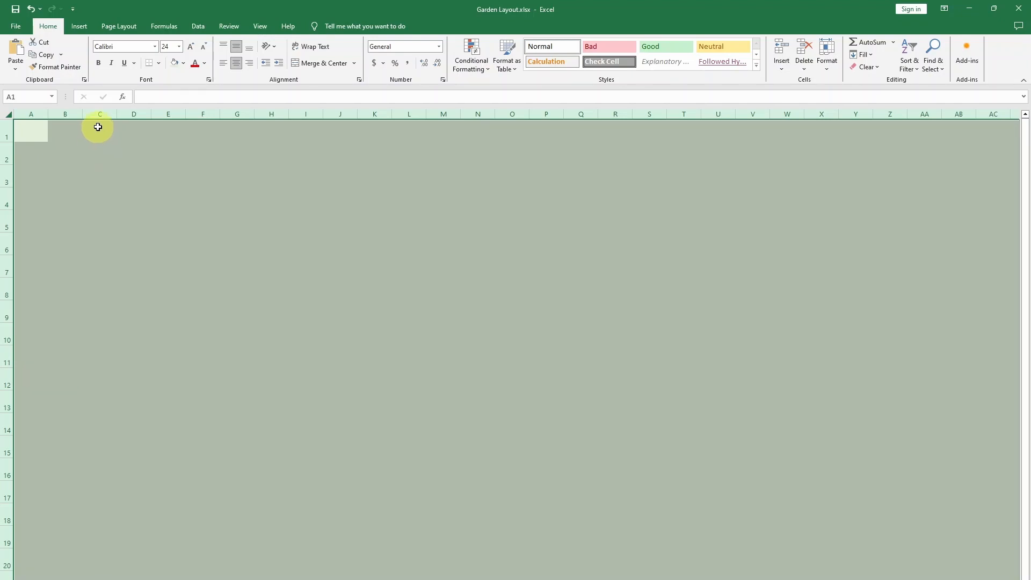
# - Set the width of all columns in the sheet to 4
pyautogui.rightClick(102, 115)
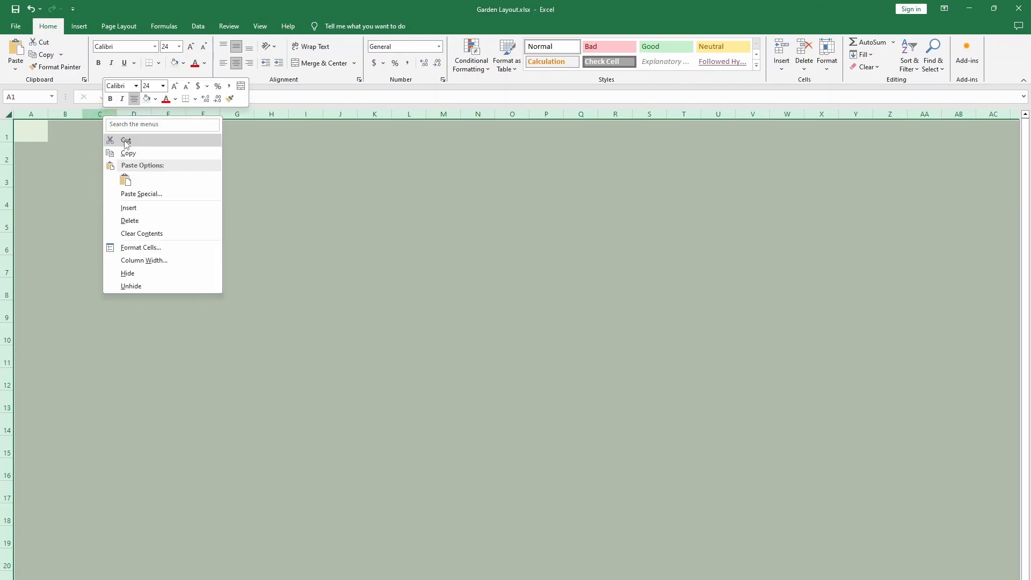
pyautogui.click(163, 259)
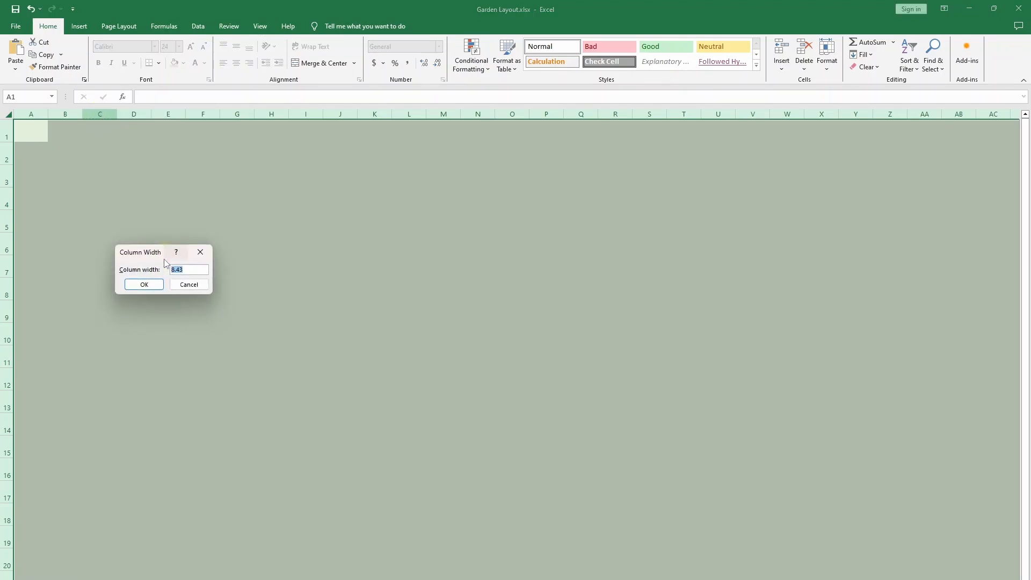
pyautogui.write('4')
pyautogui.click(145, 284)
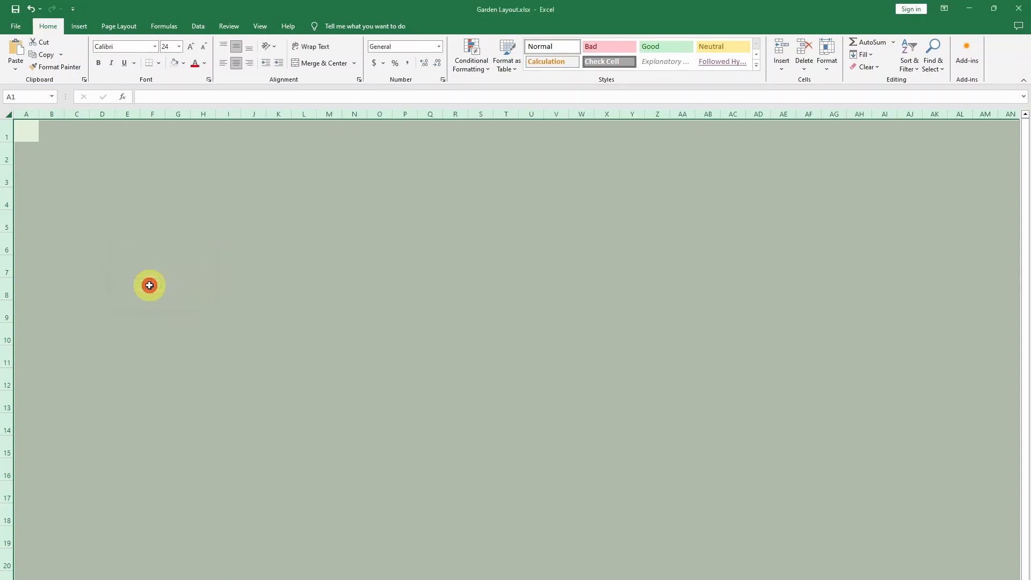
# - Set the height of all rows in the sheet to 30 and clear the whole-sheet selection
pyautogui.rightClick(7, 181)
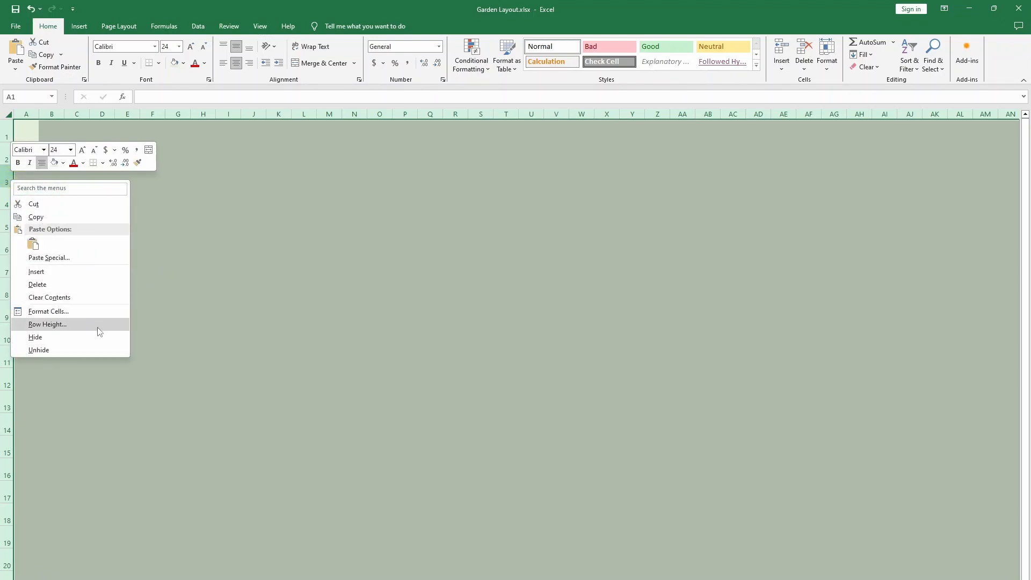
pyautogui.click(64, 324)
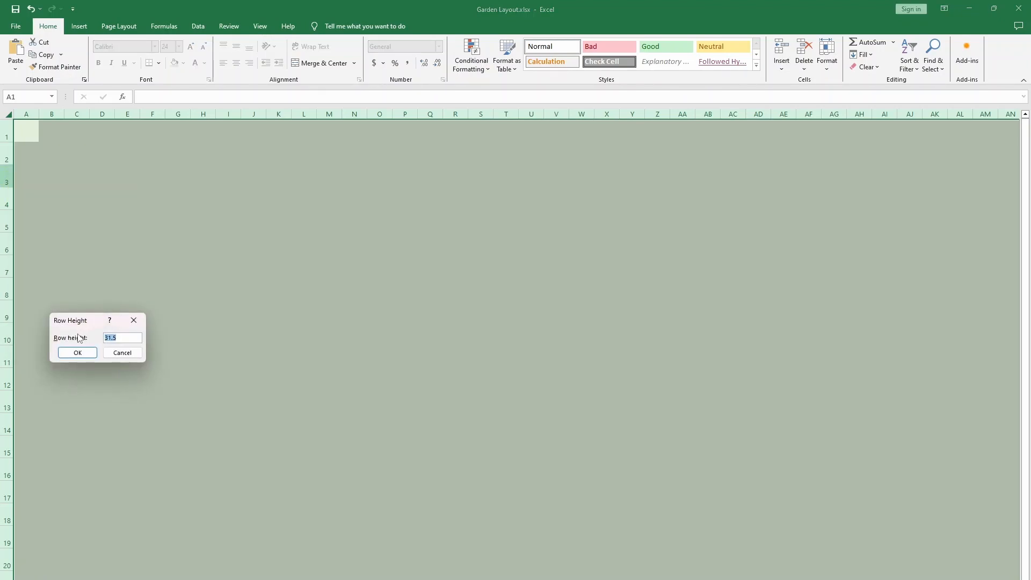
pyautogui.write('30')
pyautogui.click(75, 350)
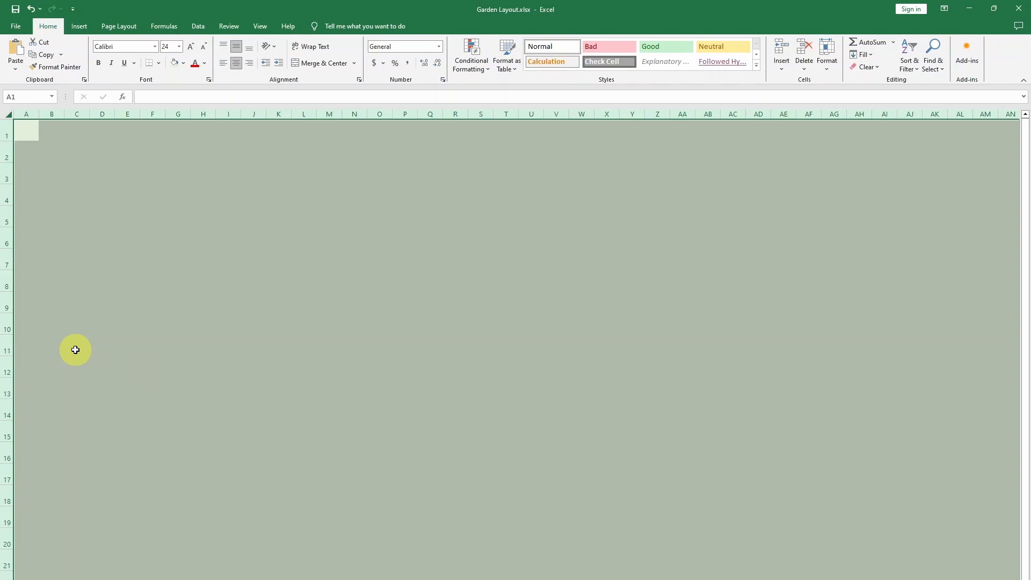
pyautogui.click(199, 241)
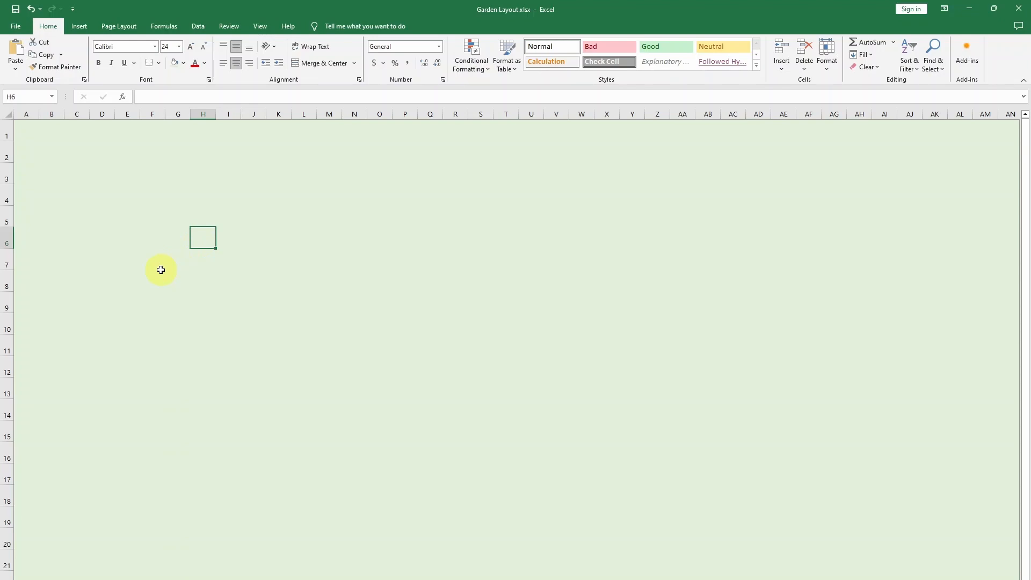
pyautogui.click(105, 138)
pyautogui.click(105, 194)
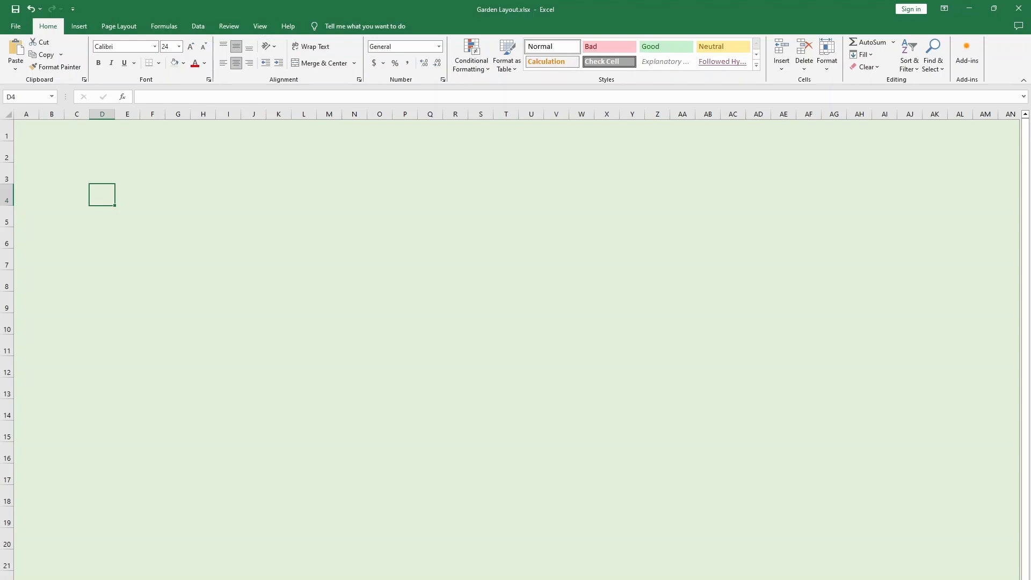
pyautogui.click(104, 386)
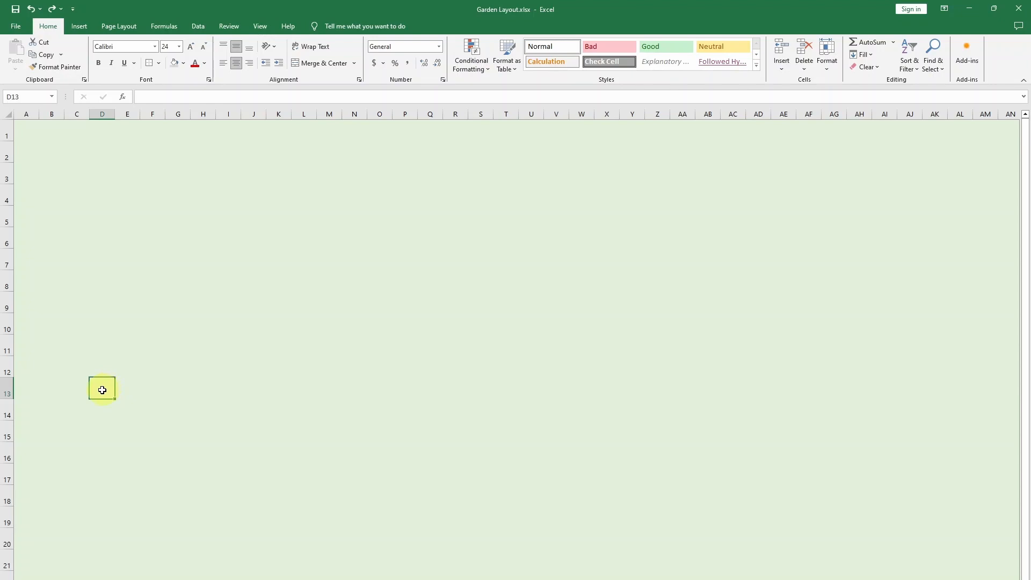
# - Merge and centre cells D13:G17 and enter the label "Garden Shed" in the merged cell
pyautogui.moveTo(101, 390); pyautogui.dragTo(170, 477)
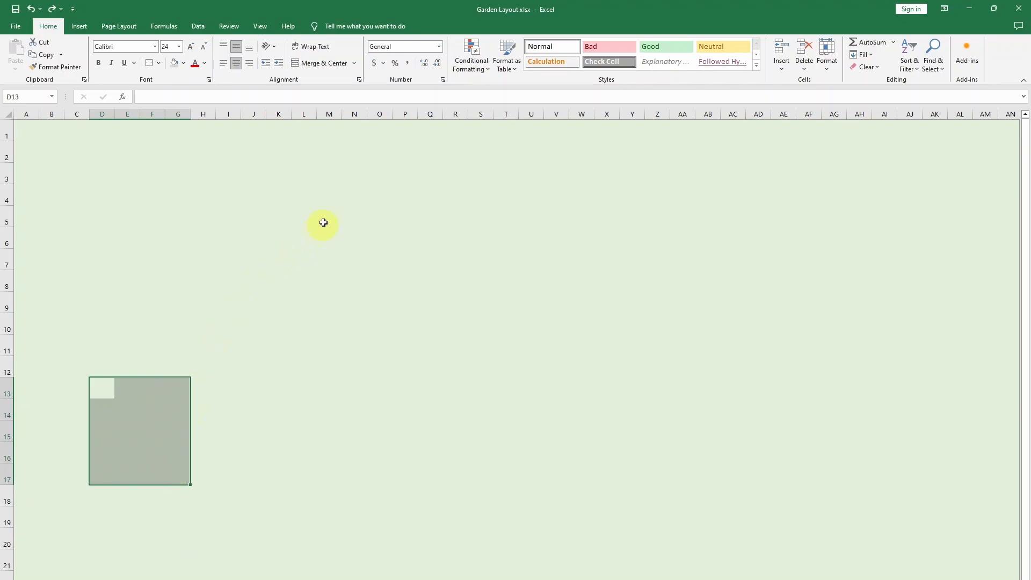
pyautogui.click(335, 66)
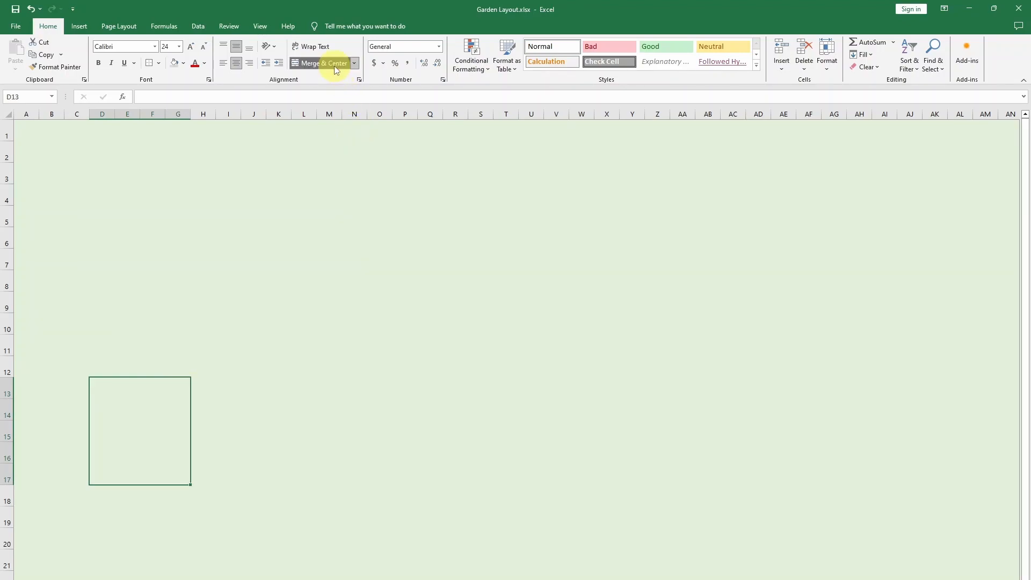
pyautogui.click(134, 438)
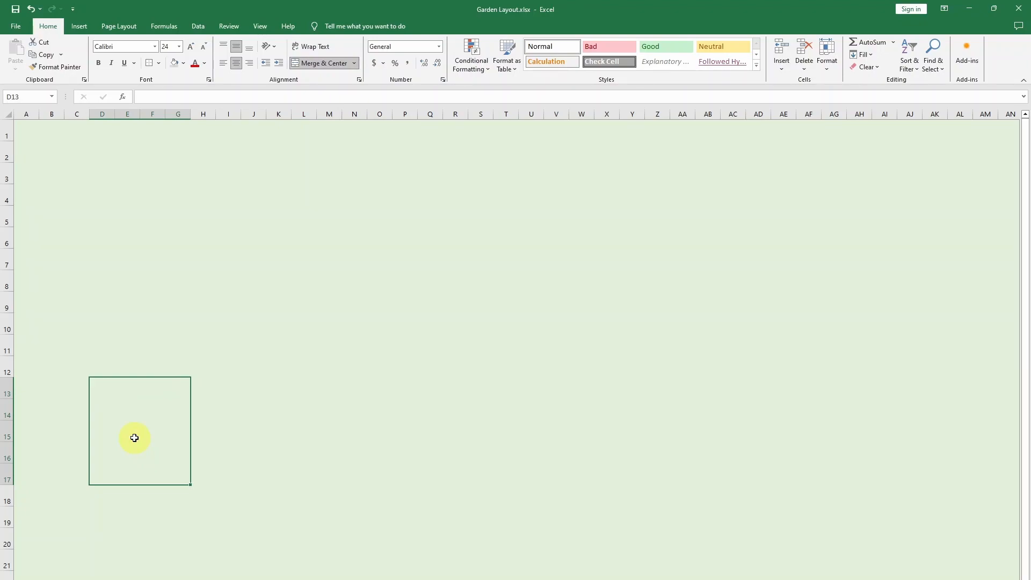
pyautogui.write('Garde')
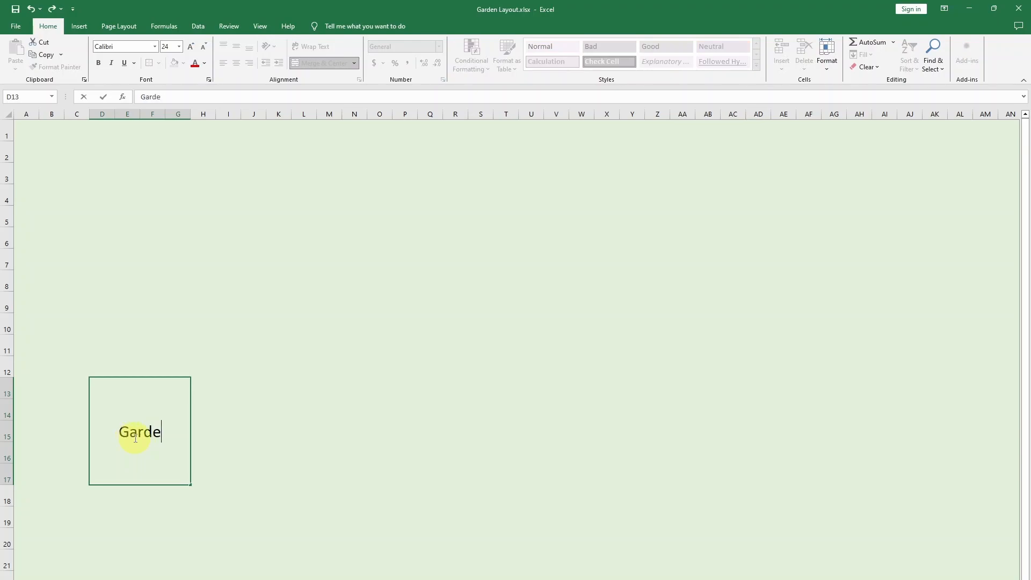
pyautogui.write('n Shed')
pyautogui.press('Return')
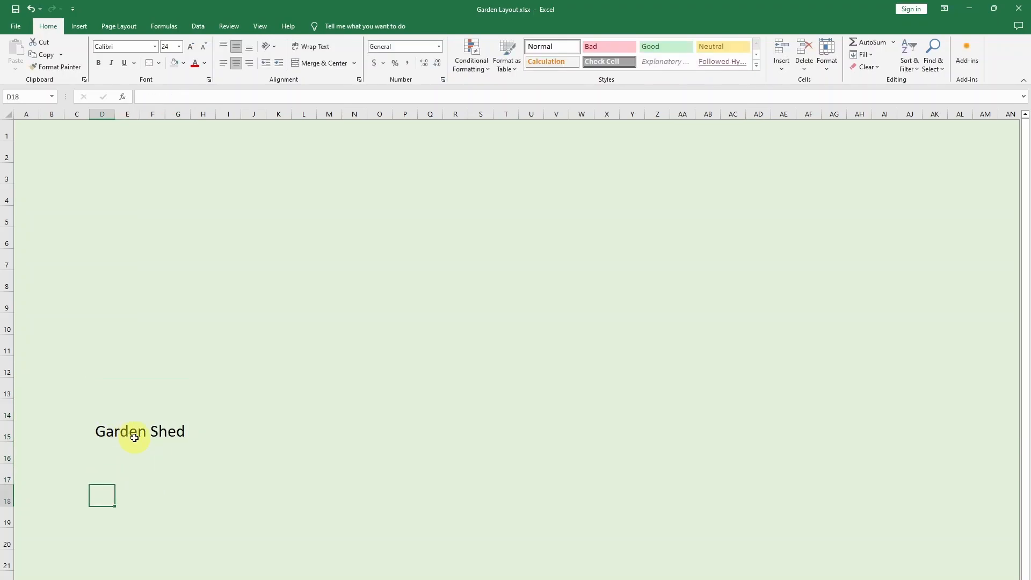
# - Give the Garden Shed block a light grey fill and outside borders
pyautogui.click(135, 437)
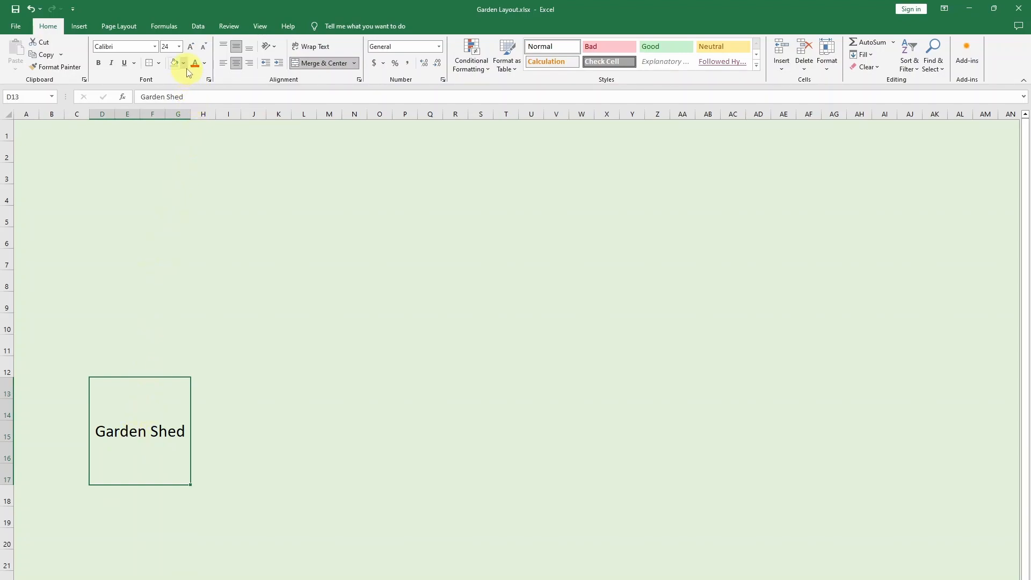
pyautogui.click(183, 63)
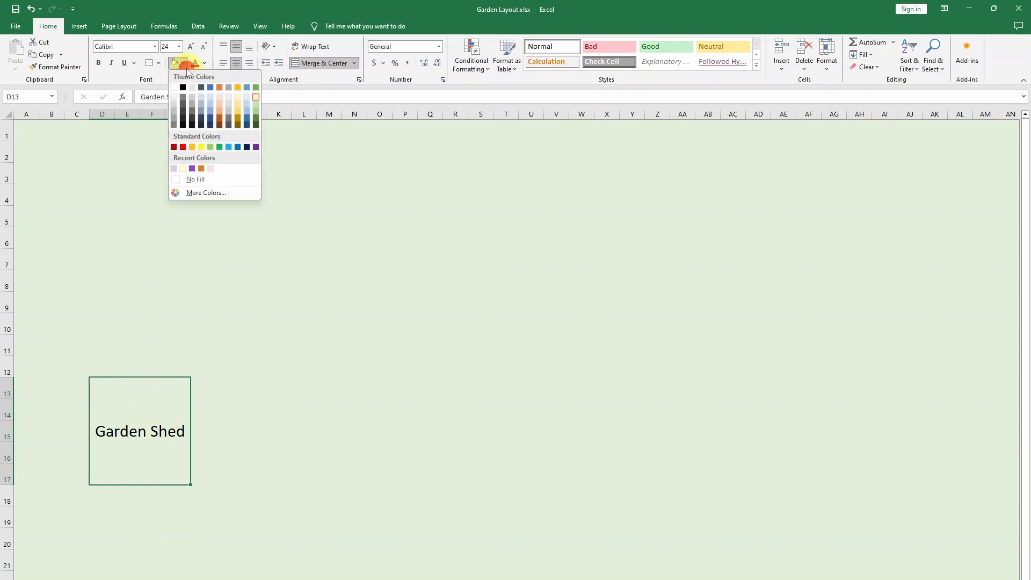
pyautogui.click(174, 105)
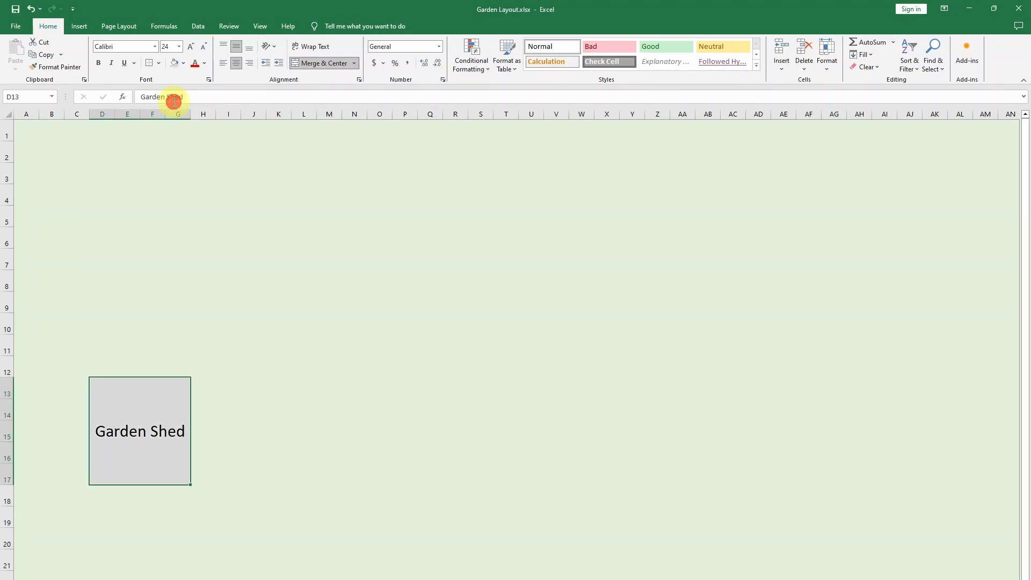
pyautogui.click(159, 63)
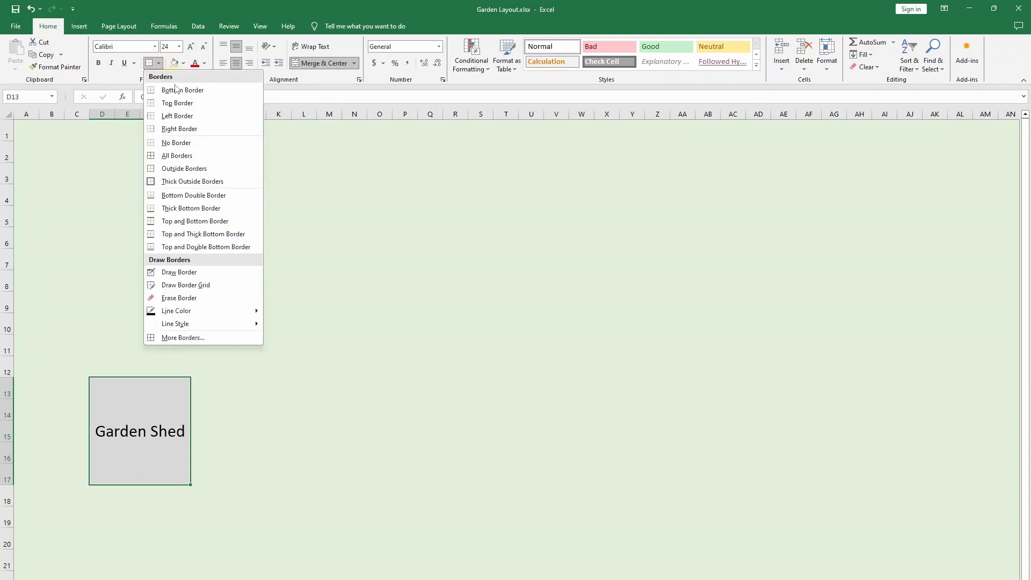
pyautogui.click(235, 167)
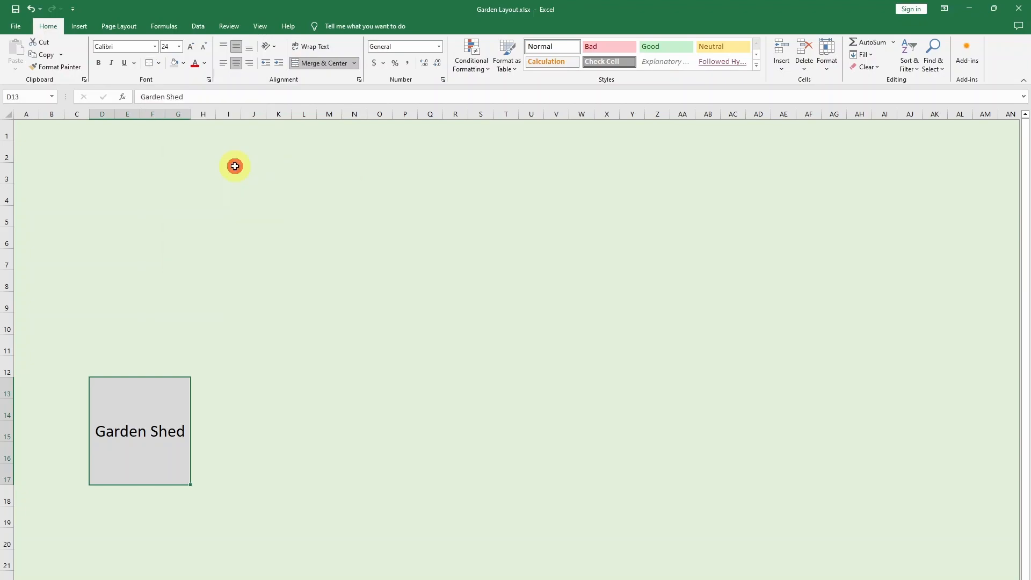
pyautogui.click(217, 412)
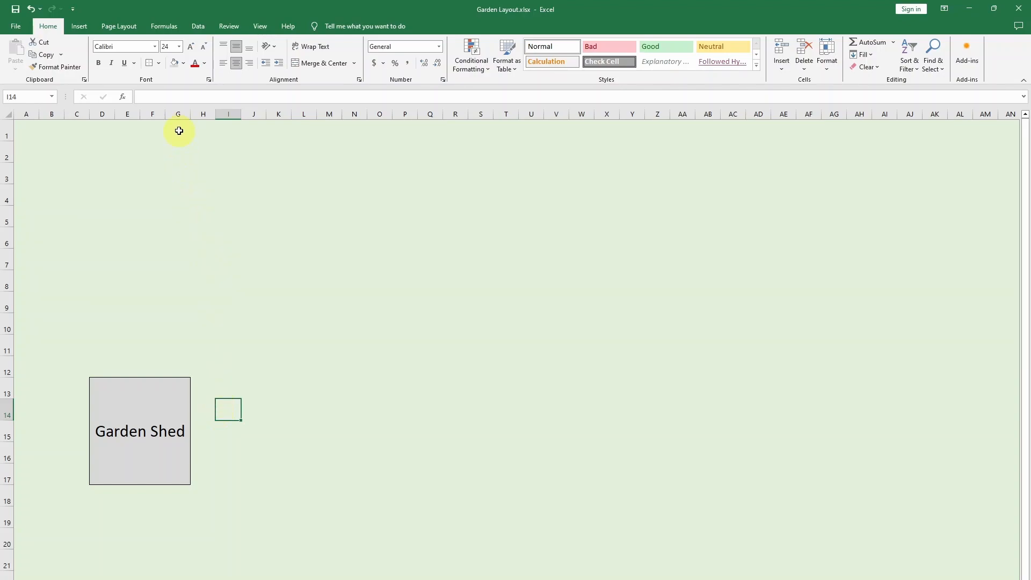
# - Merge and centre cells G1:U2 into one block with a light orange fill and outside borders
pyautogui.moveTo(179, 128); pyautogui.dragTo(523, 143)
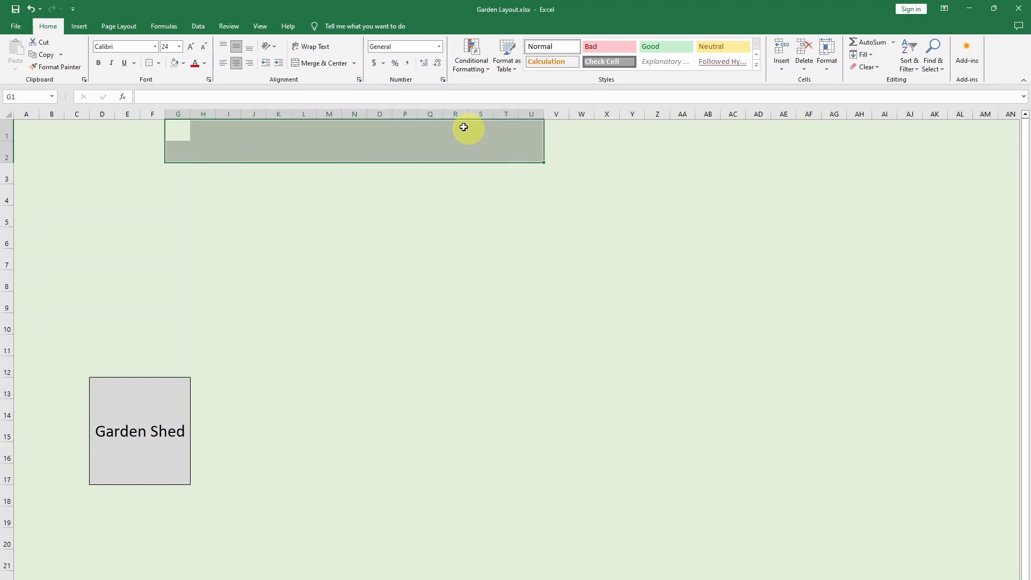
pyautogui.click(317, 65)
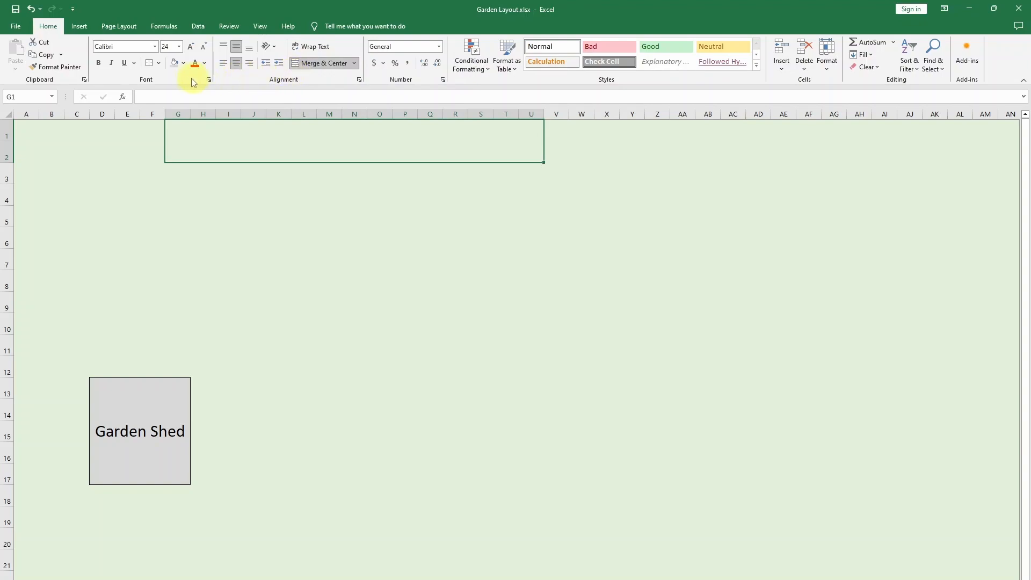
pyautogui.click(184, 63)
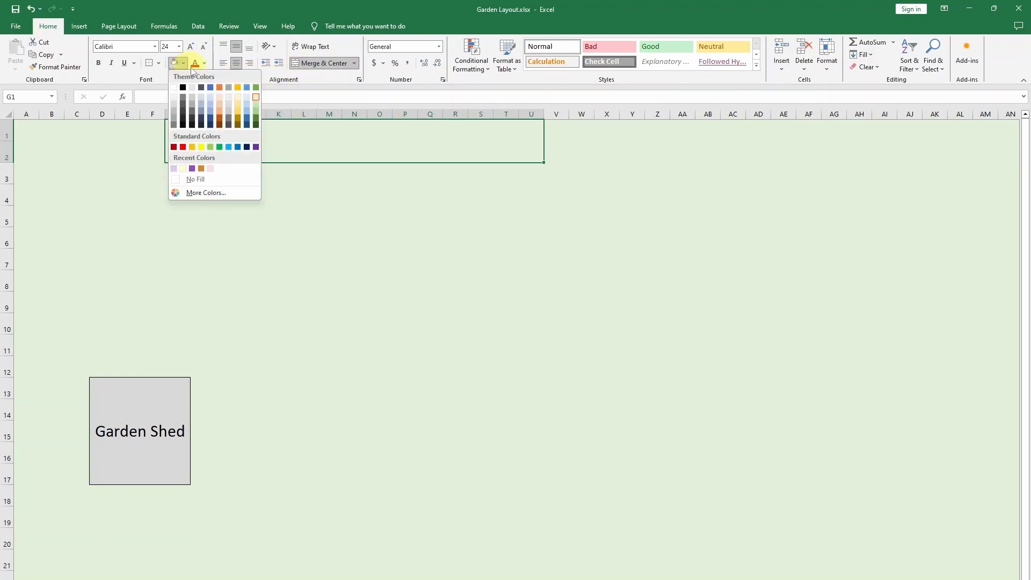
pyautogui.click(219, 102)
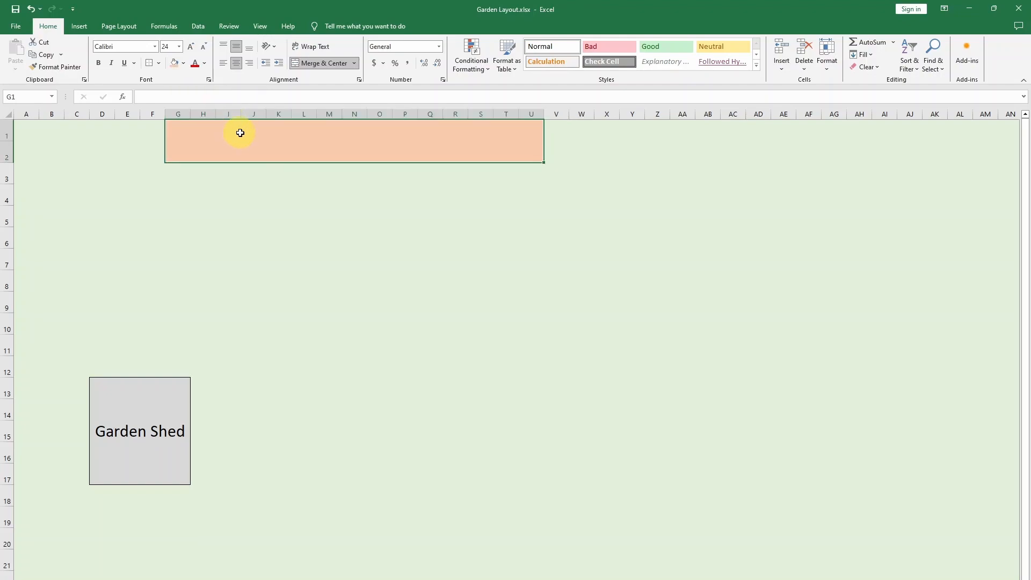
pyautogui.click(150, 67)
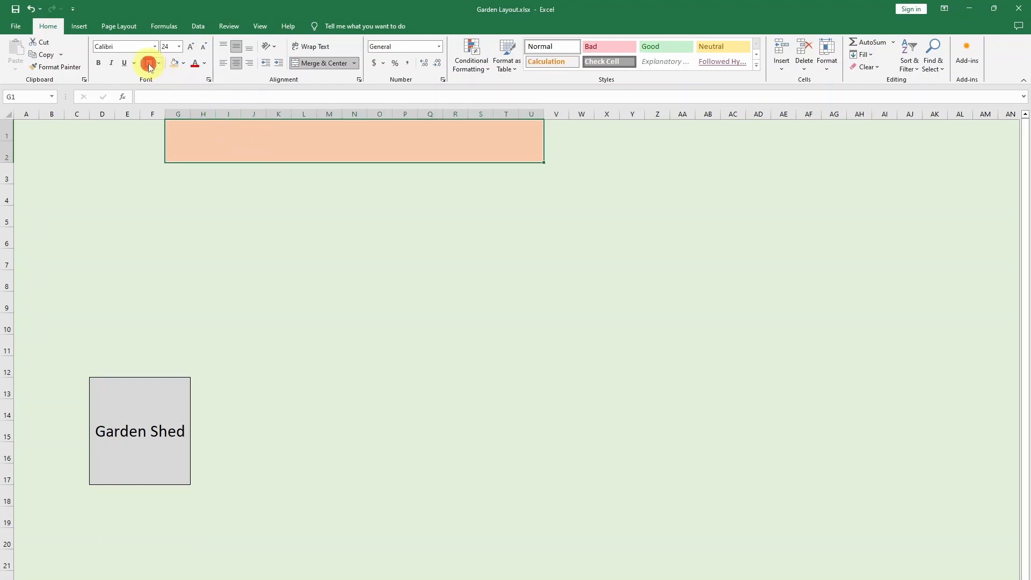
# - Enter the label "Patio" in the merged orange block G1:U2
pyautogui.click(312, 145)
pyautogui.write('Patio')
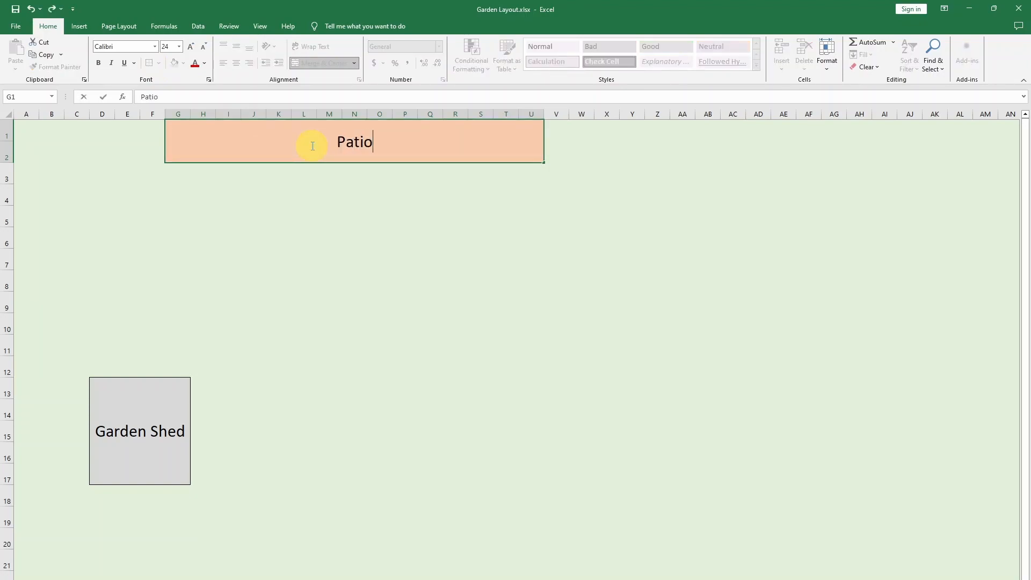
pyautogui.press('Return')
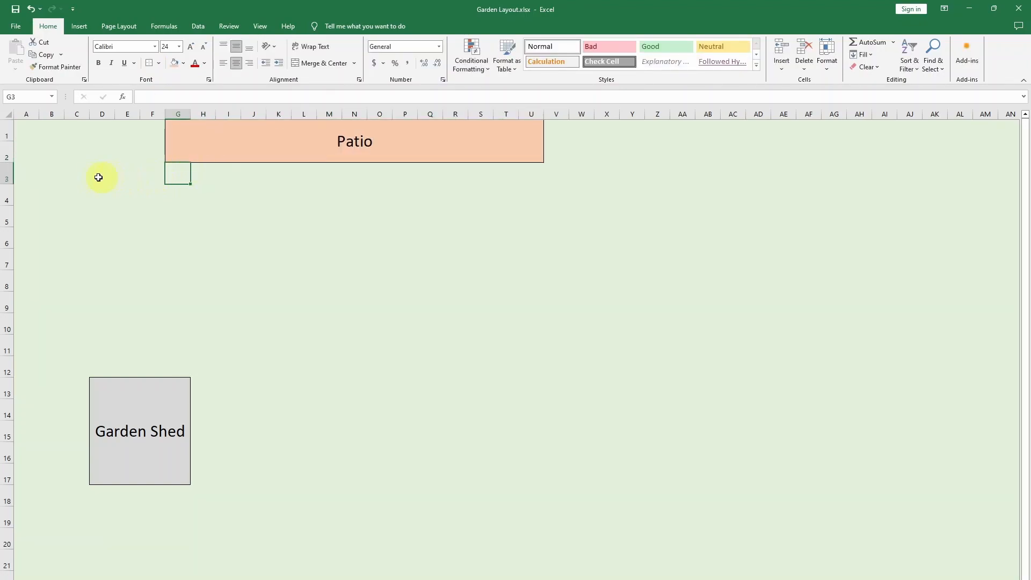
# - Merge and centre cells C3:E9 into one block with a medium green fill and outside borders
pyautogui.moveTo(80, 175); pyautogui.dragTo(121, 301)
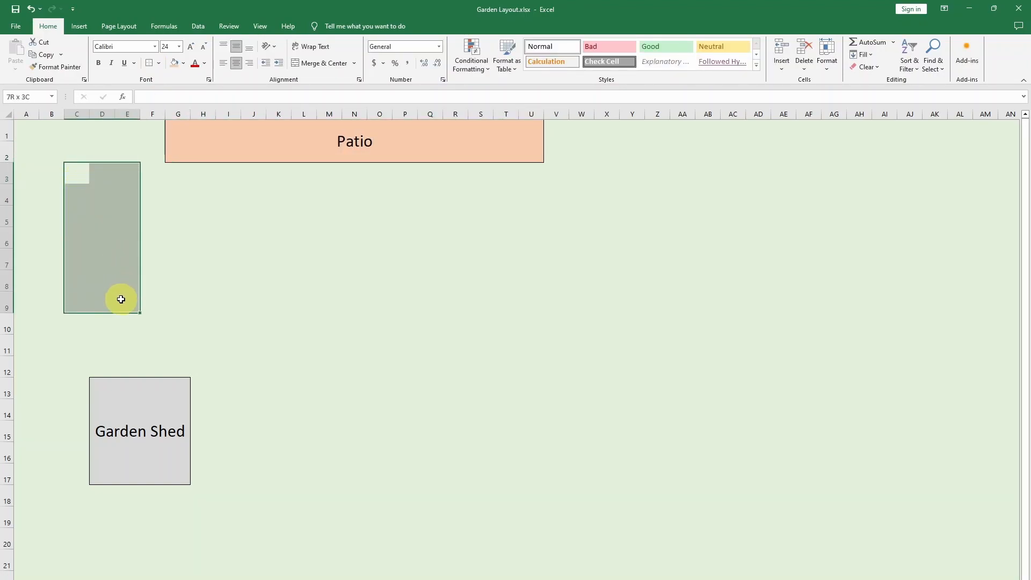
pyautogui.click(321, 62)
pyautogui.click(186, 63)
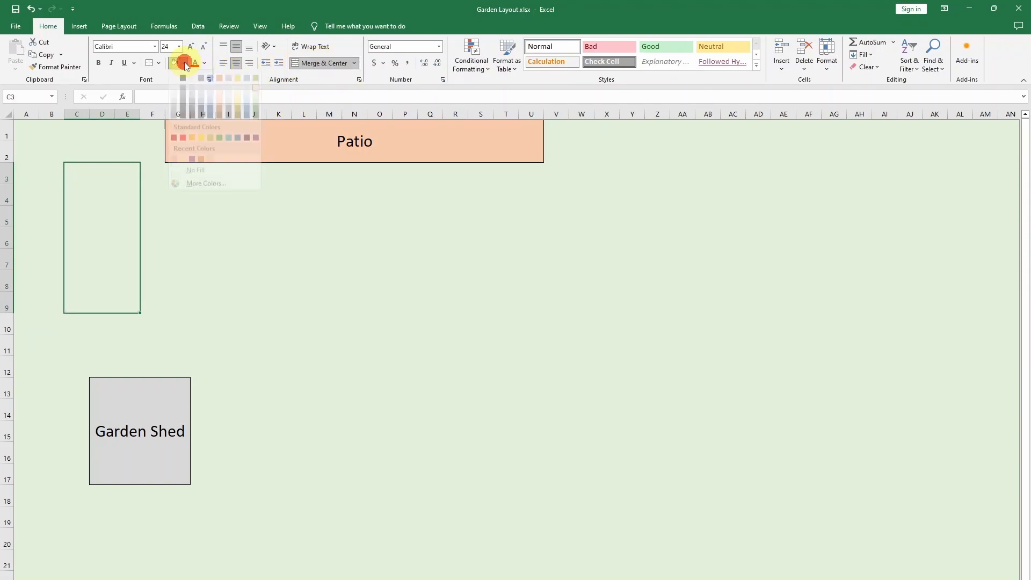
pyautogui.click(258, 110)
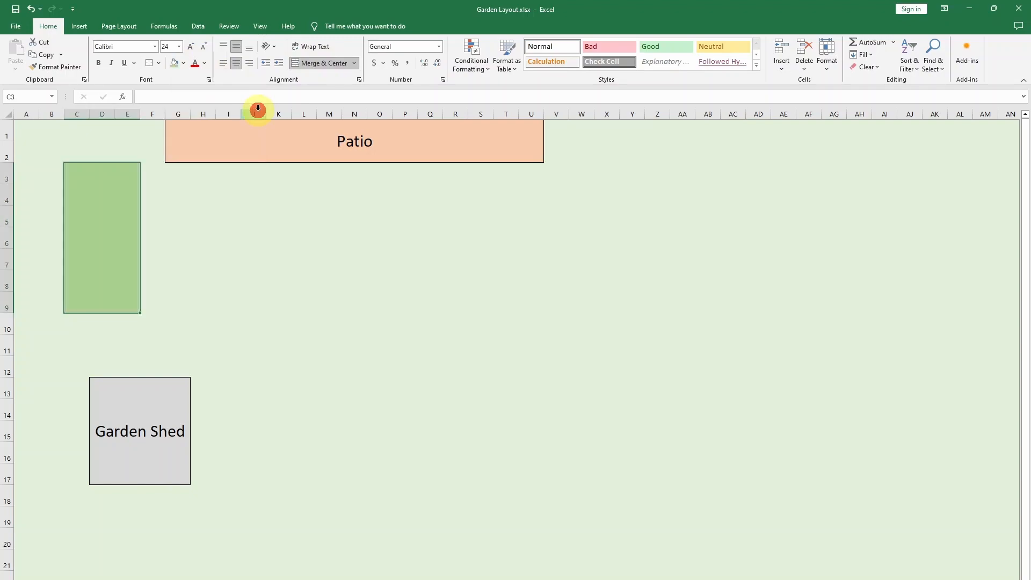
pyautogui.click(149, 64)
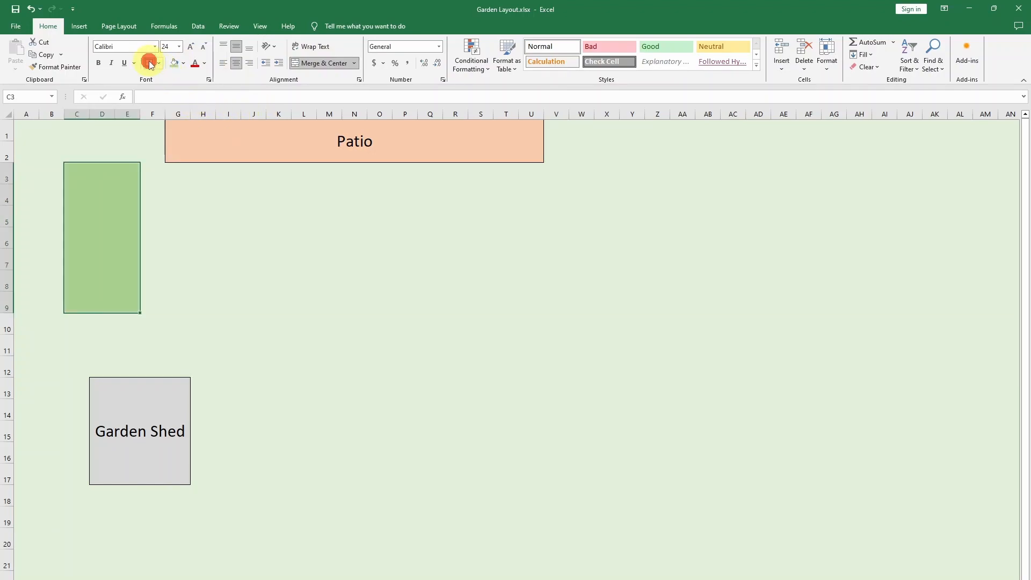
pyautogui.click(102, 243)
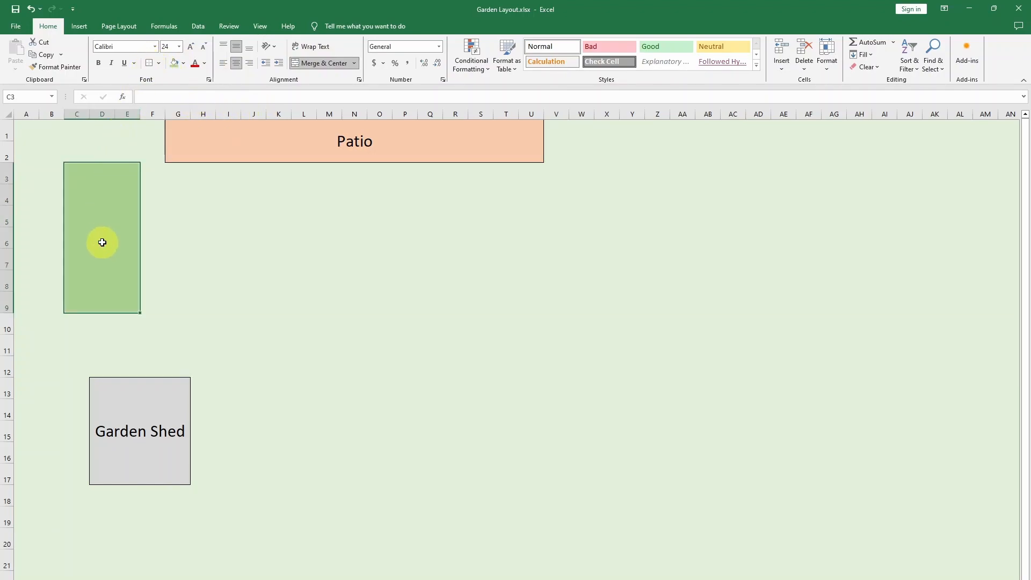
# - Enter the label "Vegetable Garden" in the merged green block C3:E9 and rotate its text up
pyautogui.write('Vegetable Garden')
pyautogui.press('Return')
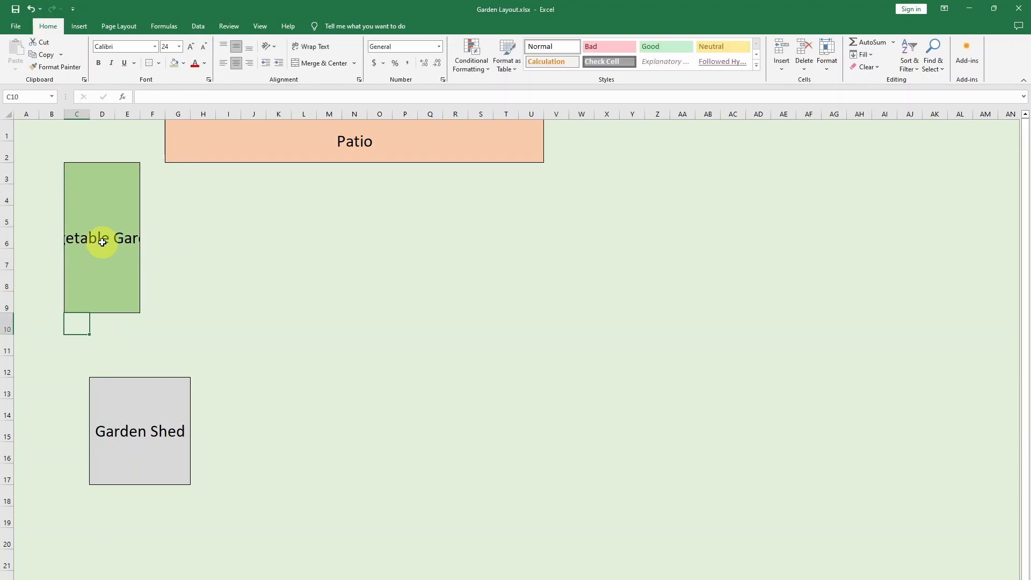
pyautogui.click(102, 243)
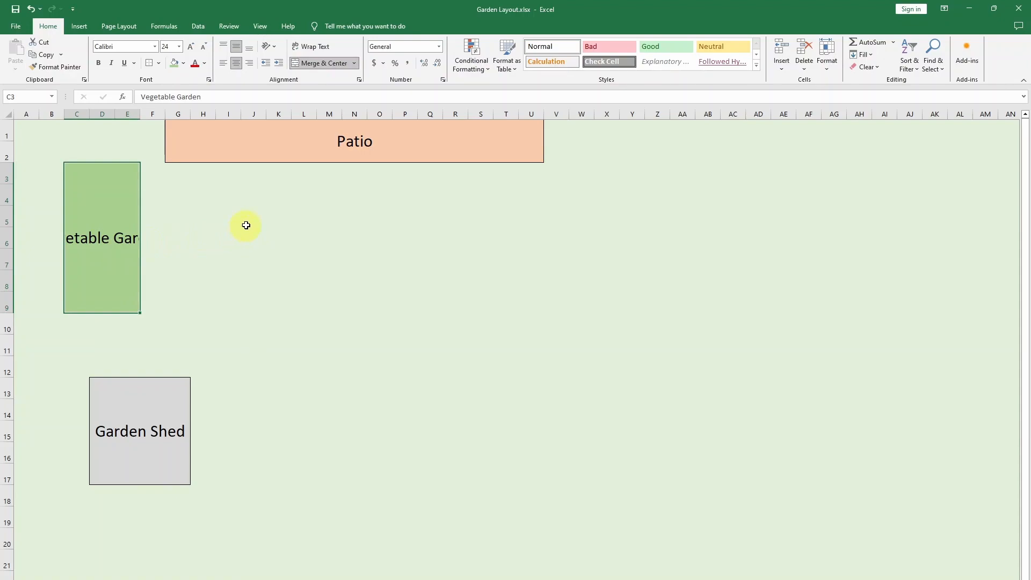
pyautogui.click(275, 47)
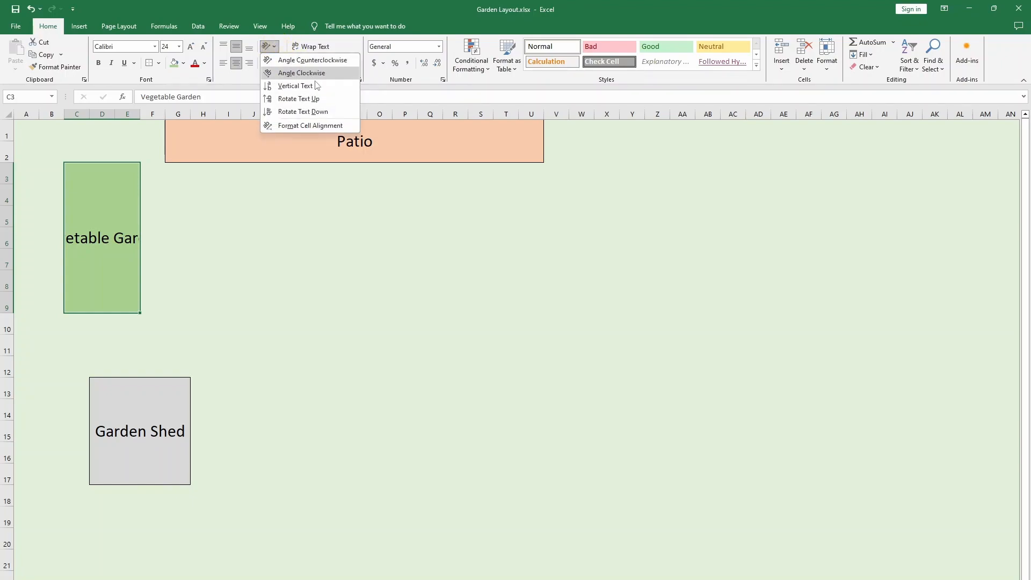
pyautogui.click(344, 98)
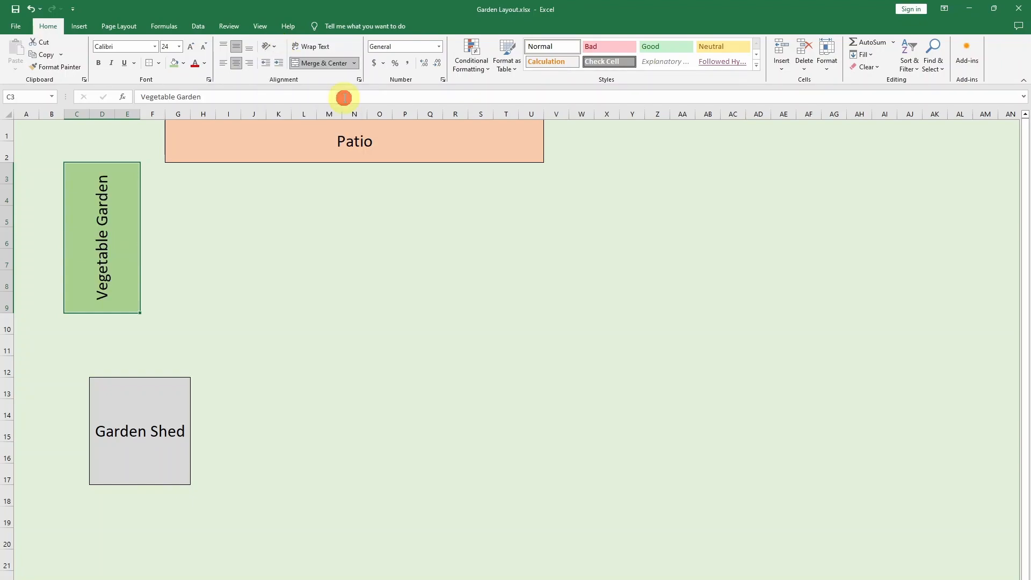
# - Draw a thick solid black border around the whole garden area B1:Z19
pyautogui.click(49, 145)
pyautogui.moveTo(49, 130); pyautogui.dragTo(171, 363)
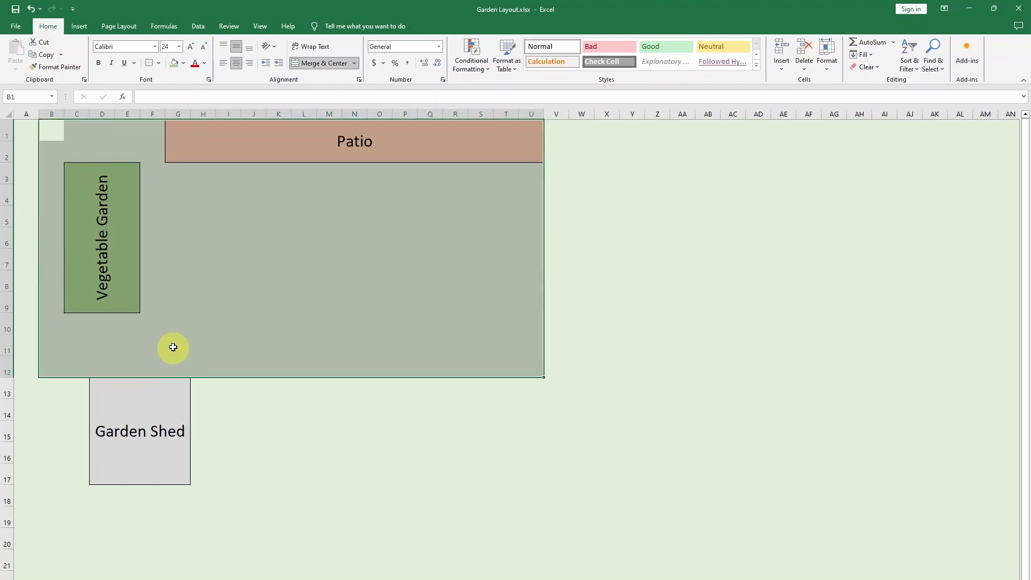
pyautogui.click(158, 64)
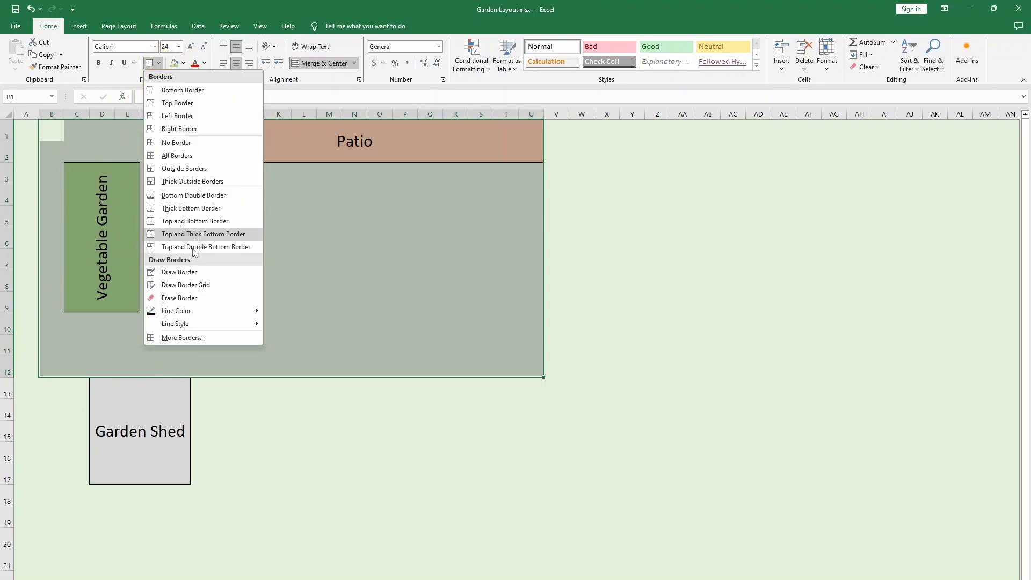
pyautogui.moveTo(211, 322)
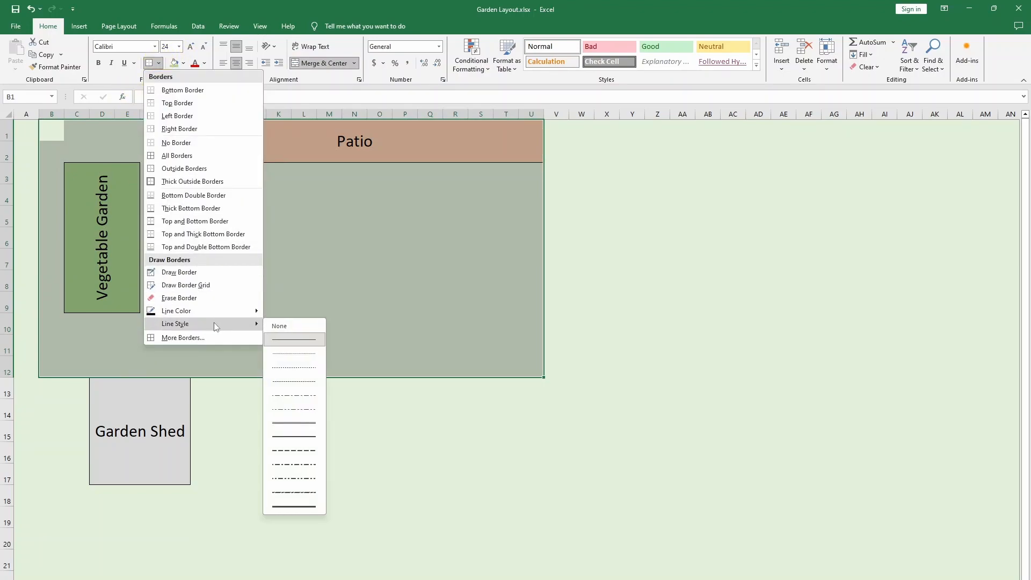
pyautogui.click(289, 510)
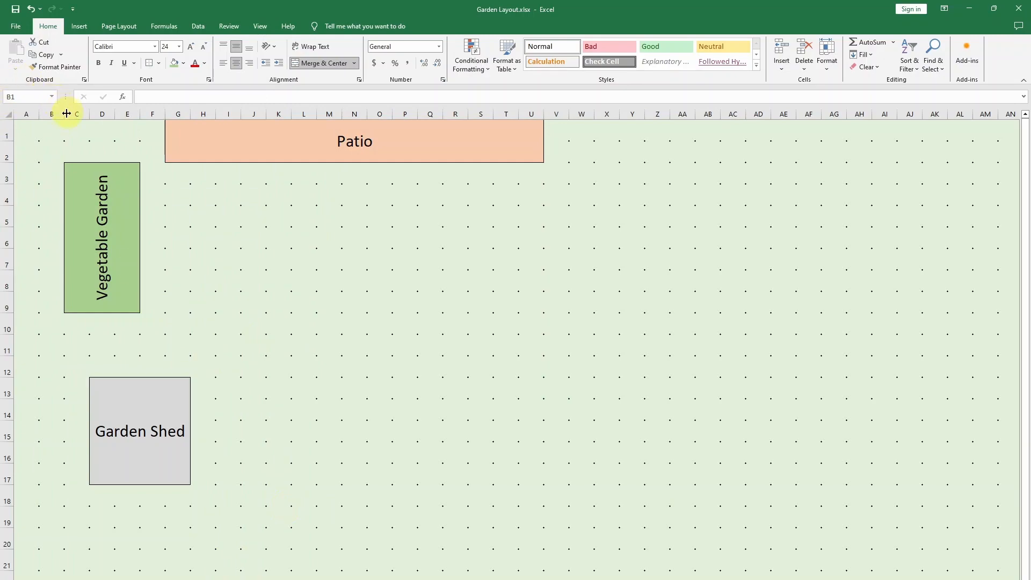
pyautogui.moveTo(38, 120)
pyautogui.mouseDown()
pyautogui.moveTo(177, 258)
pyautogui.moveTo(403, 417)
pyautogui.moveTo(658, 508)
pyautogui.mouseUp()
pyautogui.press('Escape')
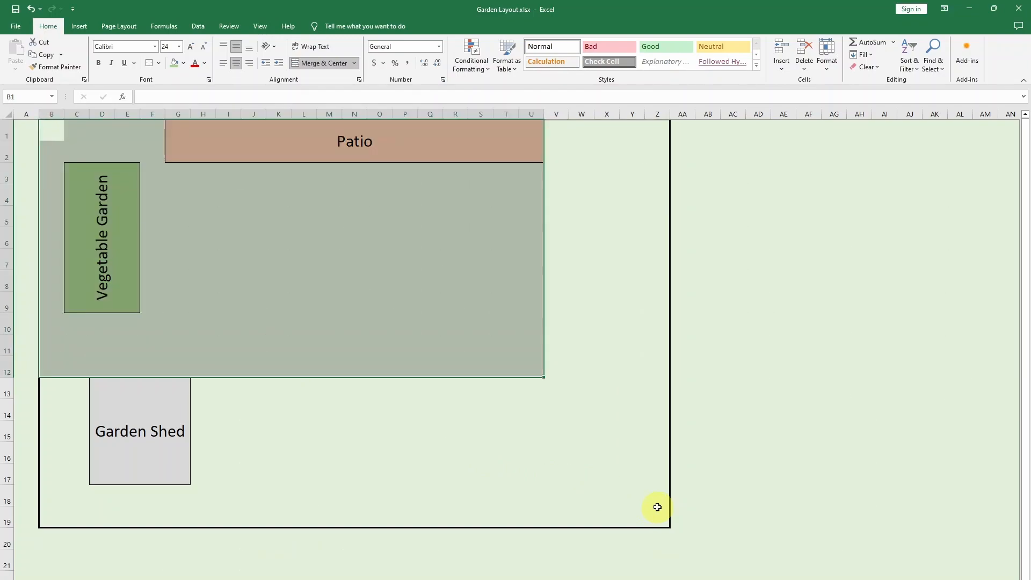
pyautogui.click(563, 427)
# - Enter the tree labels "Pr" in M11, "Ap" in P11 and "Fg" in S11
pyautogui.click(329, 347)
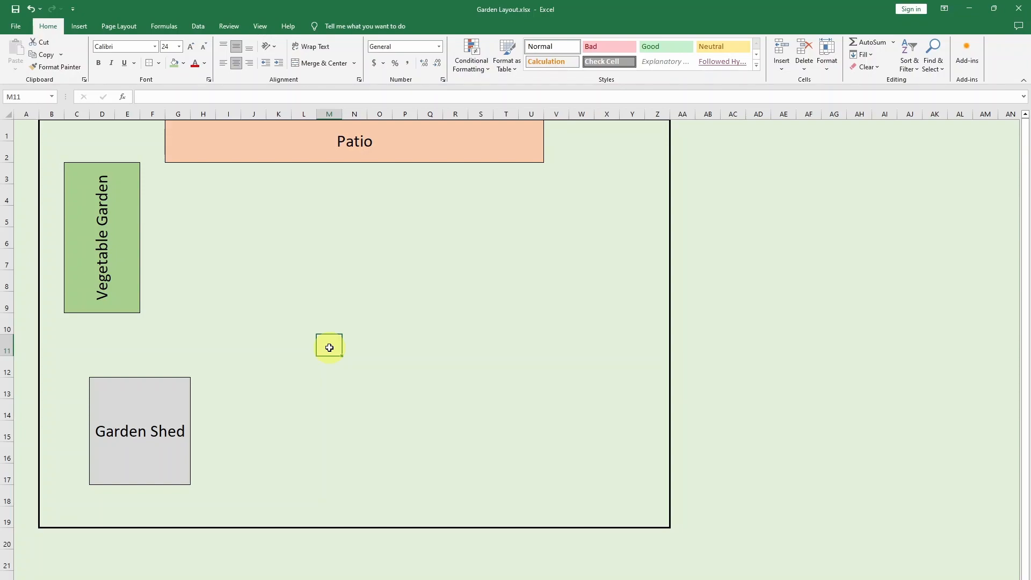
pyautogui.write('Pr')
pyautogui.press('Tab')
pyautogui.press('Tab')
pyautogui.press('Tab')
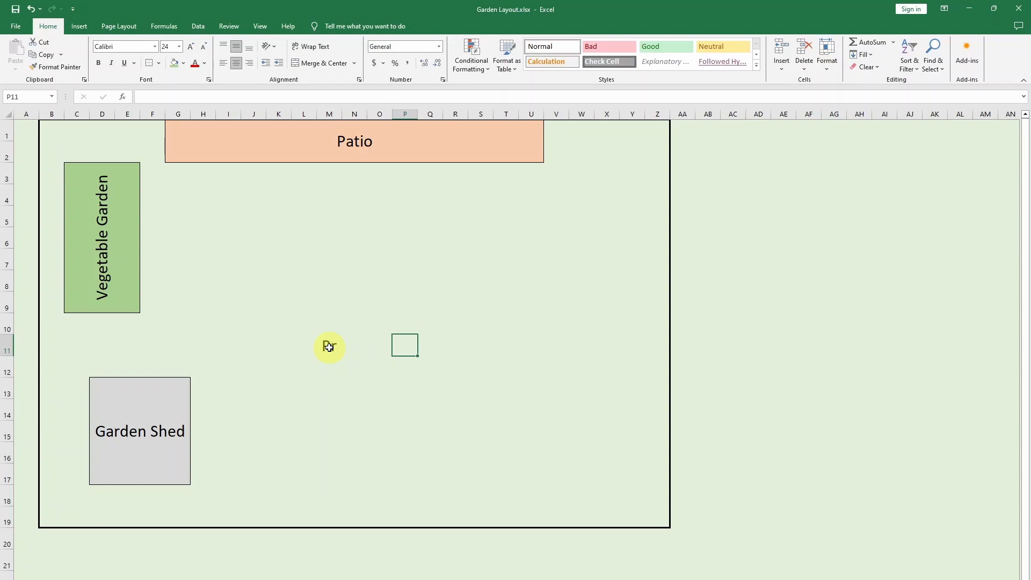
pyautogui.write('Ap')
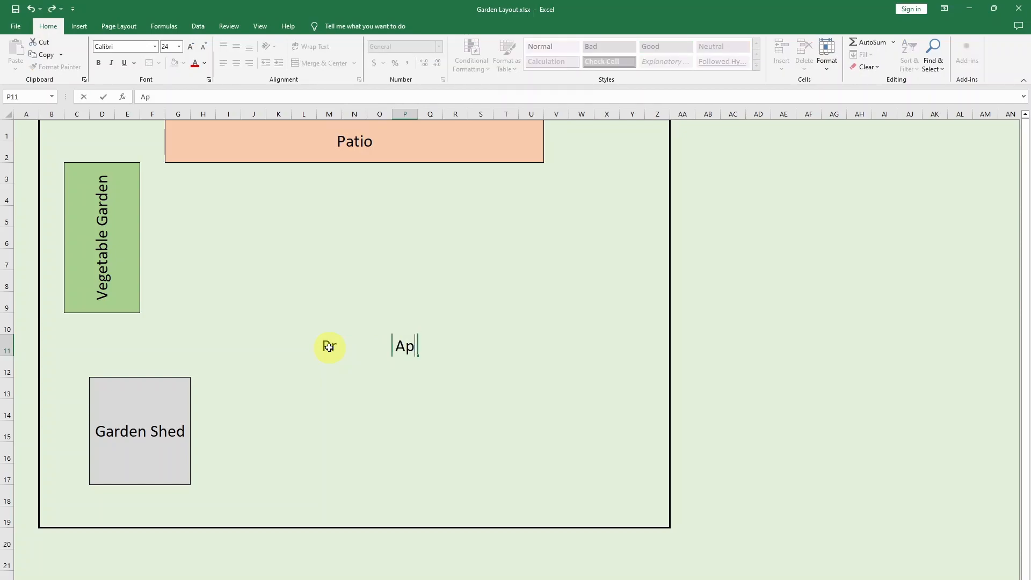
pyautogui.press('Tab')
pyautogui.press('Tab')
pyautogui.press('Tab')
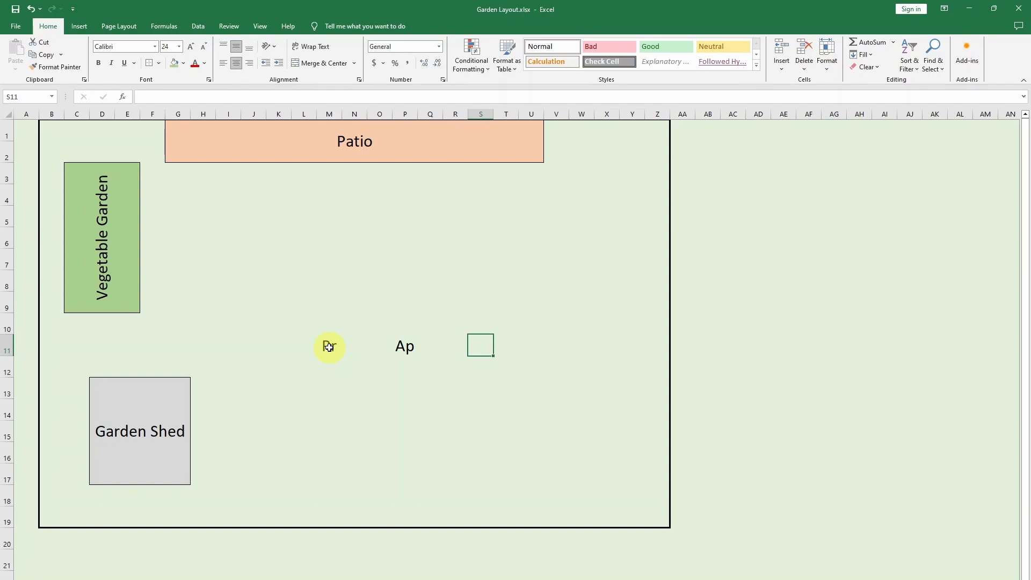
pyautogui.write('Fg')
pyautogui.press('Return')
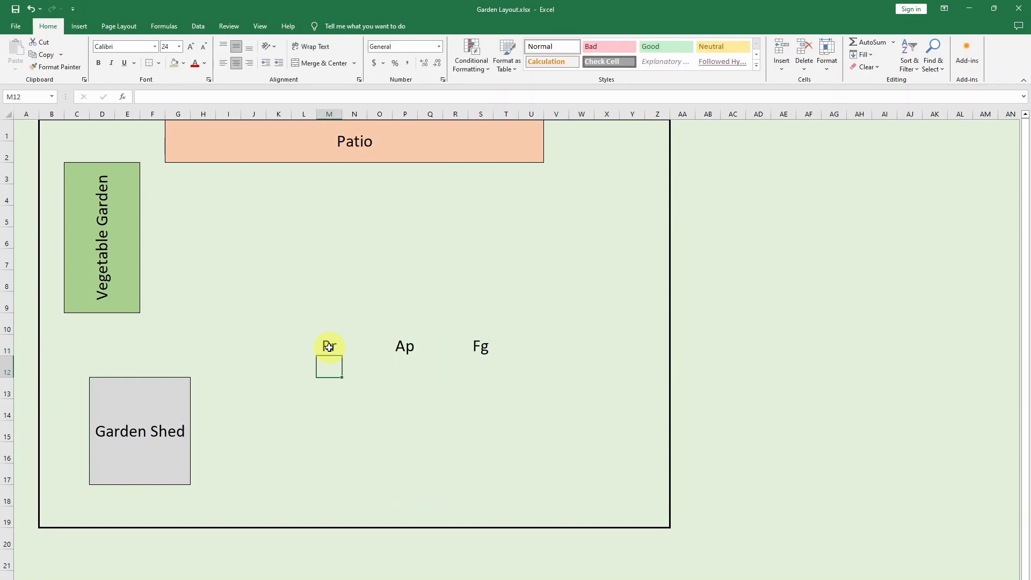
# - Enter a second, offset row of tree labels: "Pr" in N13, "Ap" in Q13 and "Fg" in T13
pyautogui.press('Down')
pyautogui.press('Right')
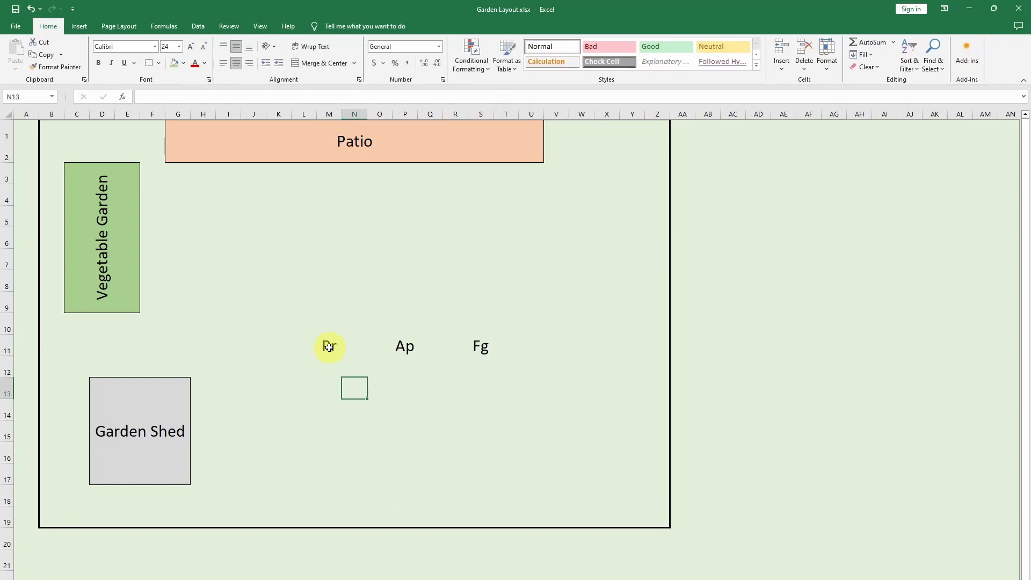
pyautogui.write('Pr')
pyautogui.press('Tab')
pyautogui.press('Tab')
pyautogui.press('Tab')
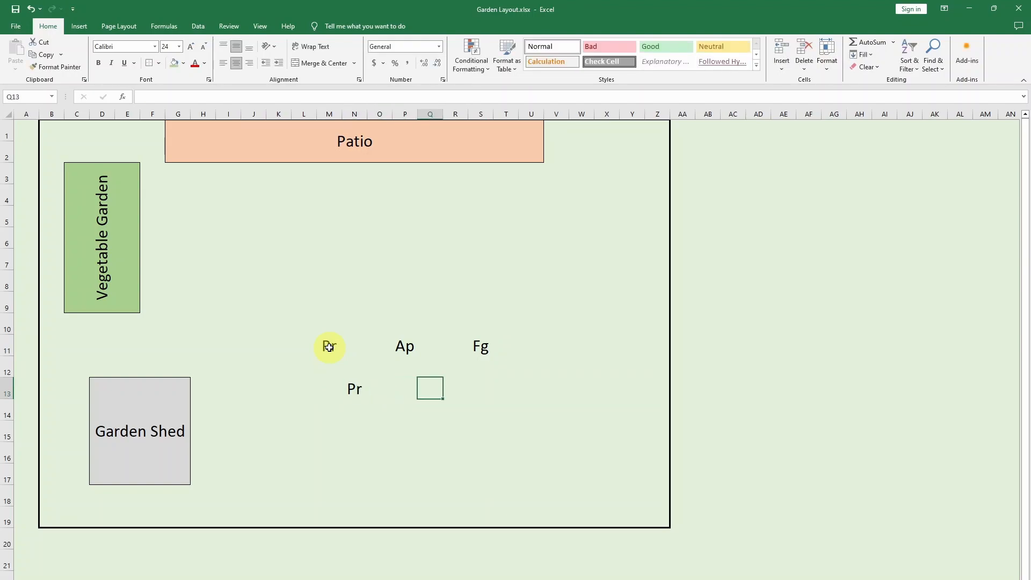
pyautogui.write('Ap')
pyautogui.press('Tab')
pyautogui.press('Tab')
pyautogui.press('Tab')
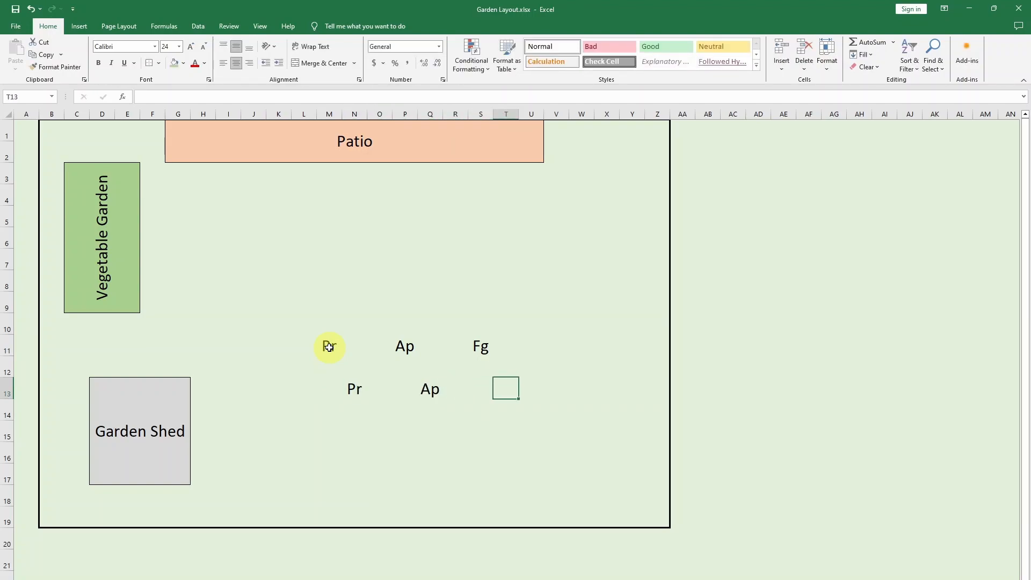
pyautogui.write('Fg')
pyautogui.press('Return')
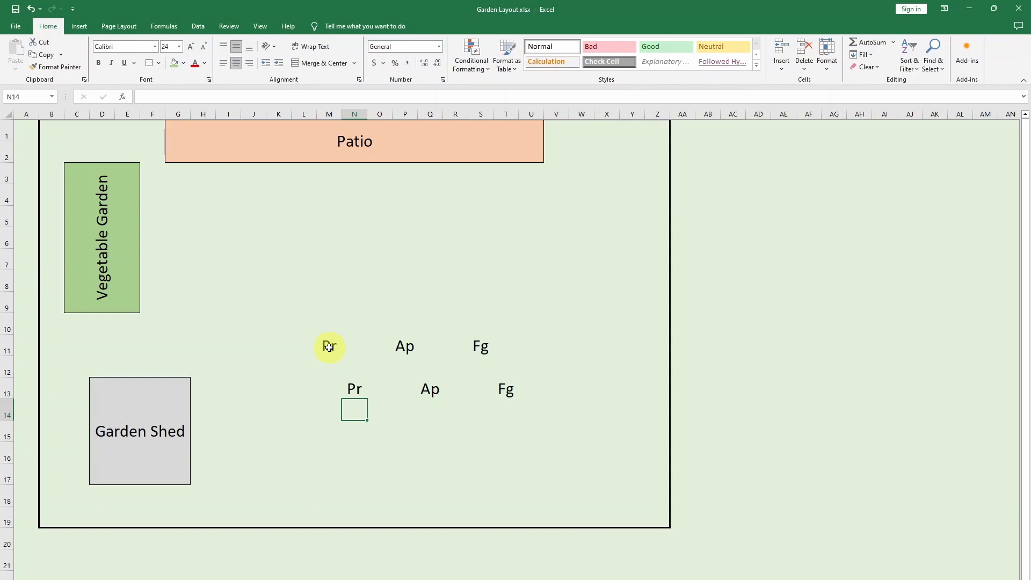
# - Label the plants in row 18 with "Gr" in M18, O18 and Q18, and "BB" in S18 and U18
pyautogui.click(322, 503)
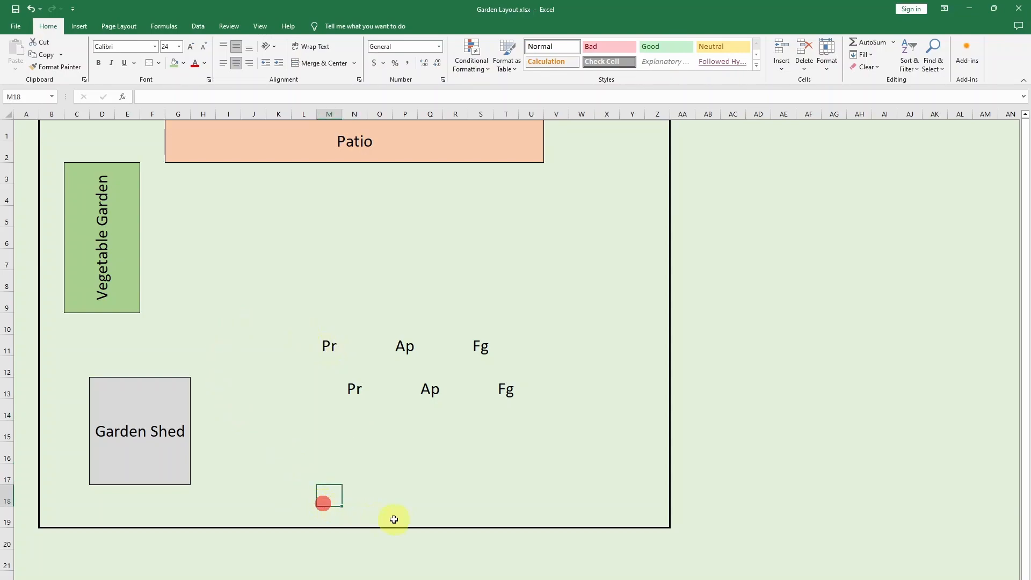
pyautogui.write('Gr')
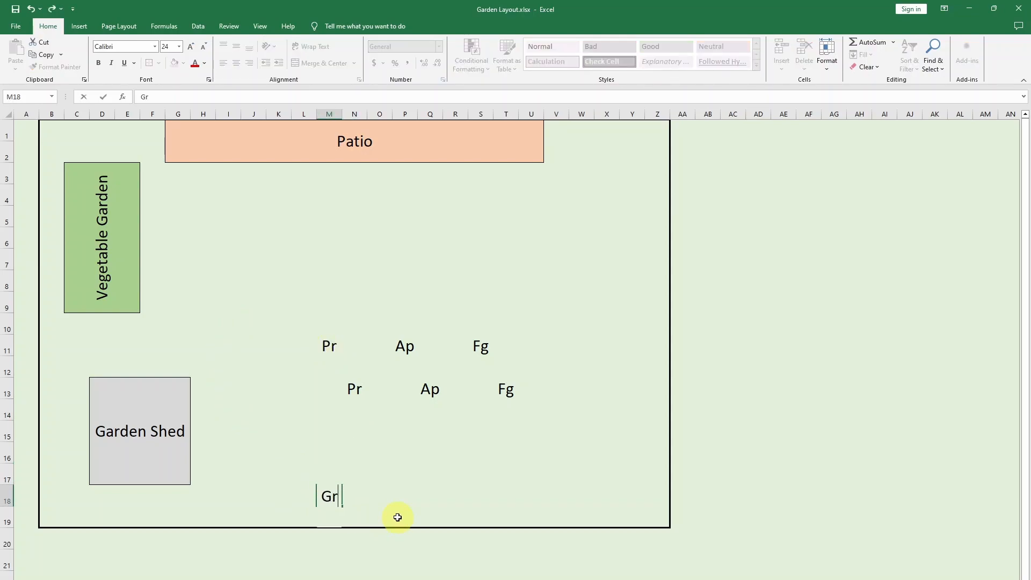
pyautogui.press('Tab')
pyautogui.press('Tab')
pyautogui.write('Gr')
pyautogui.press('Tab')
pyautogui.press('Tab')
pyautogui.write('Gr')
pyautogui.press('Tab')
pyautogui.press('Tab')
pyautogui.write('BB')
pyautogui.press('Tab')
pyautogui.press('Tab')
pyautogui.write('BB')
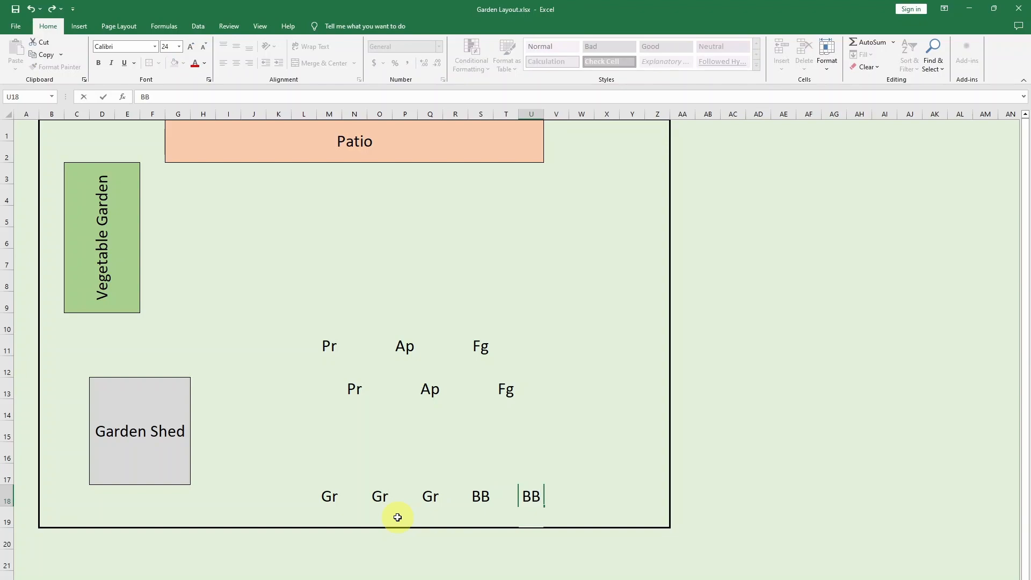
pyautogui.press('Tab')
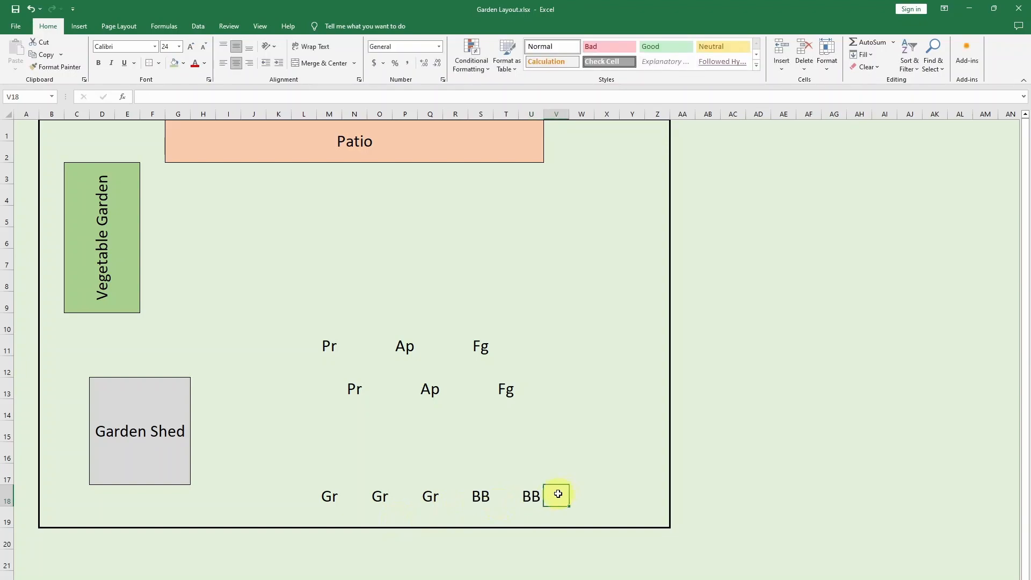
# - Merge and centre cells W15:Y17 into one block and label it "Mlbrry"
pyautogui.moveTo(580, 423); pyautogui.dragTo(632, 474)
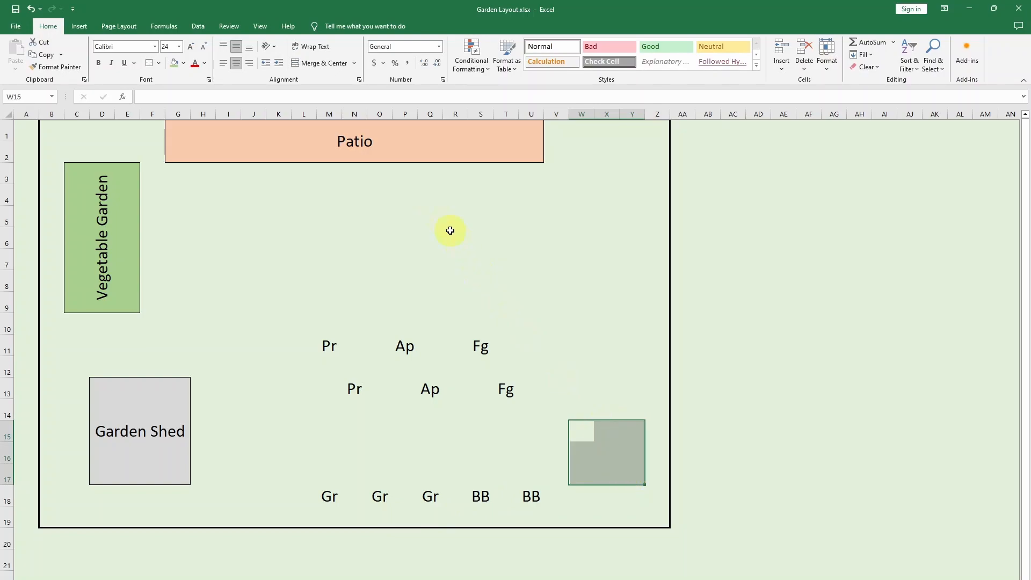
pyautogui.click(331, 67)
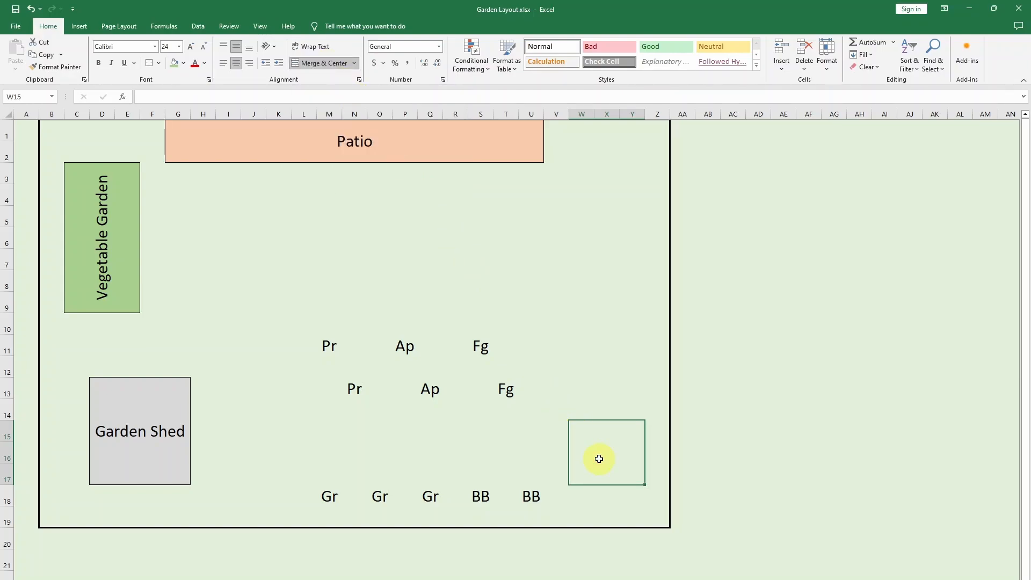
pyautogui.write('Mlbrry')
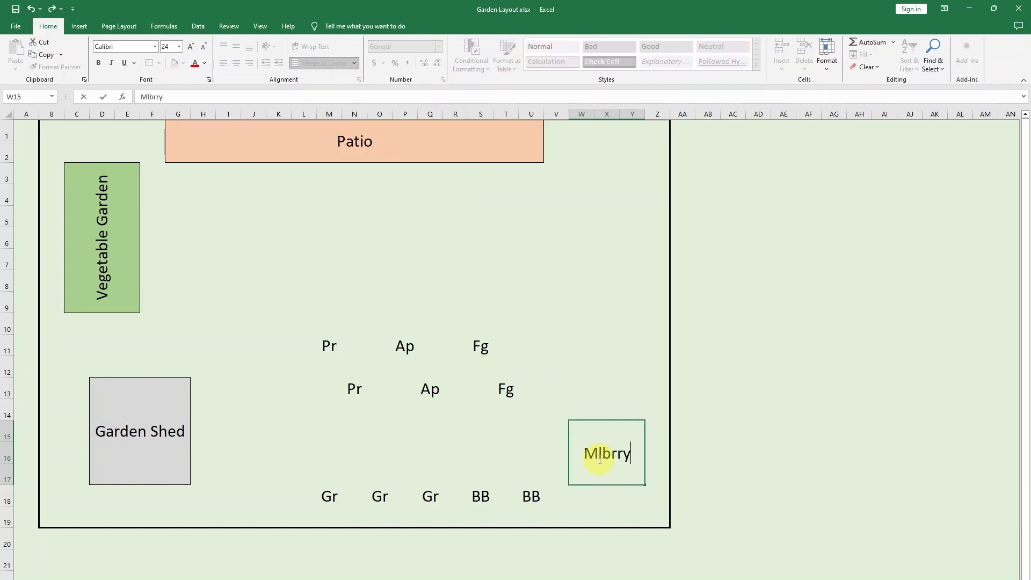
pyautogui.press('Return')
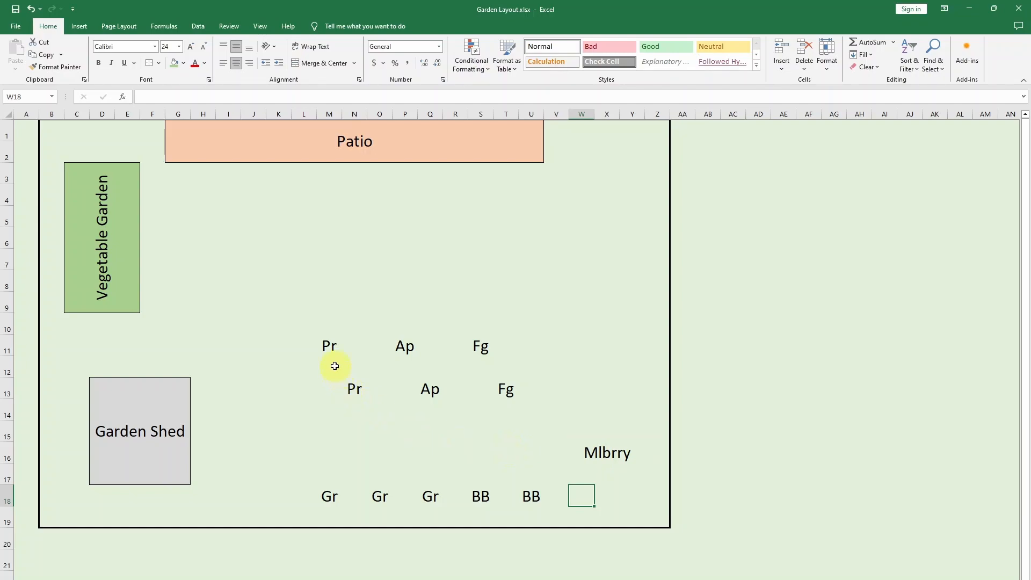
# - Fill both "Pr" cells, M11 and N13, with the standard light blue colour
pyautogui.click(329, 346)
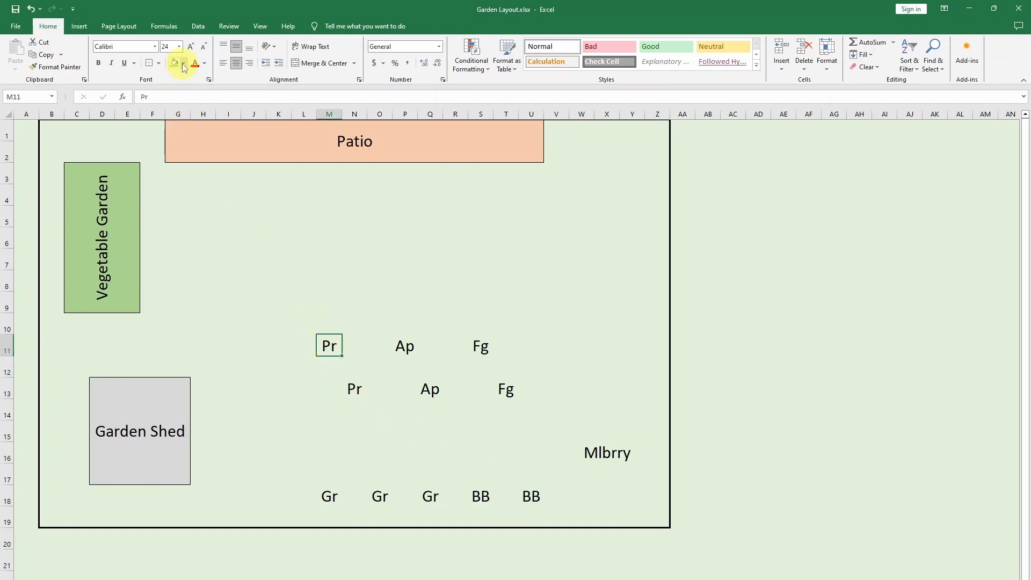
pyautogui.click(184, 63)
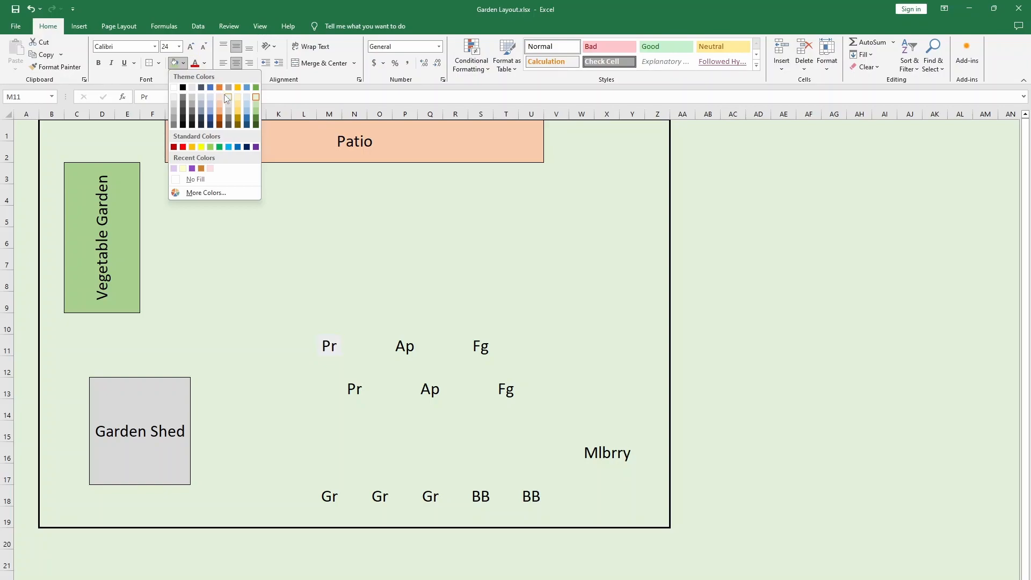
pyautogui.click(228, 147)
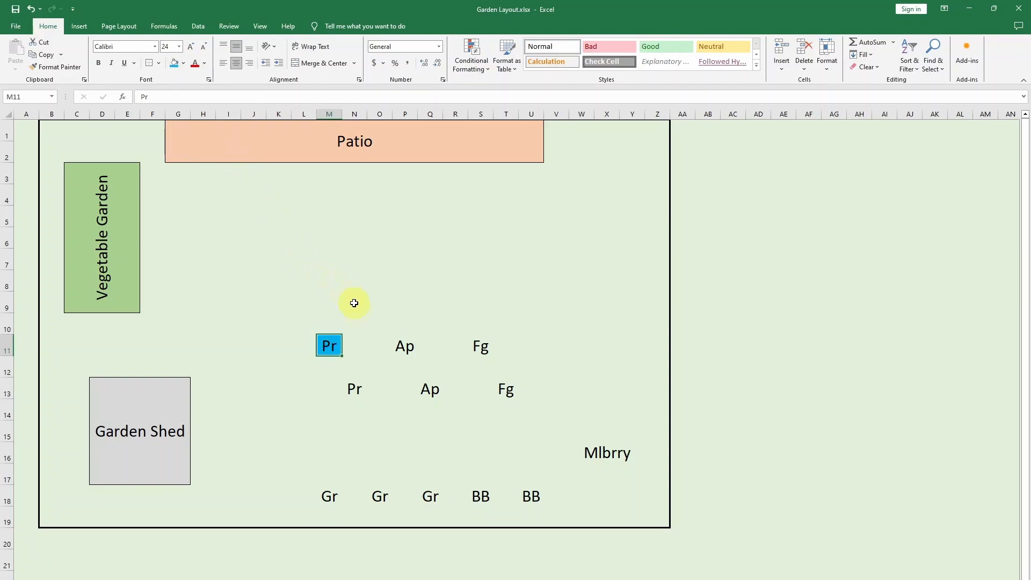
pyautogui.click(353, 389)
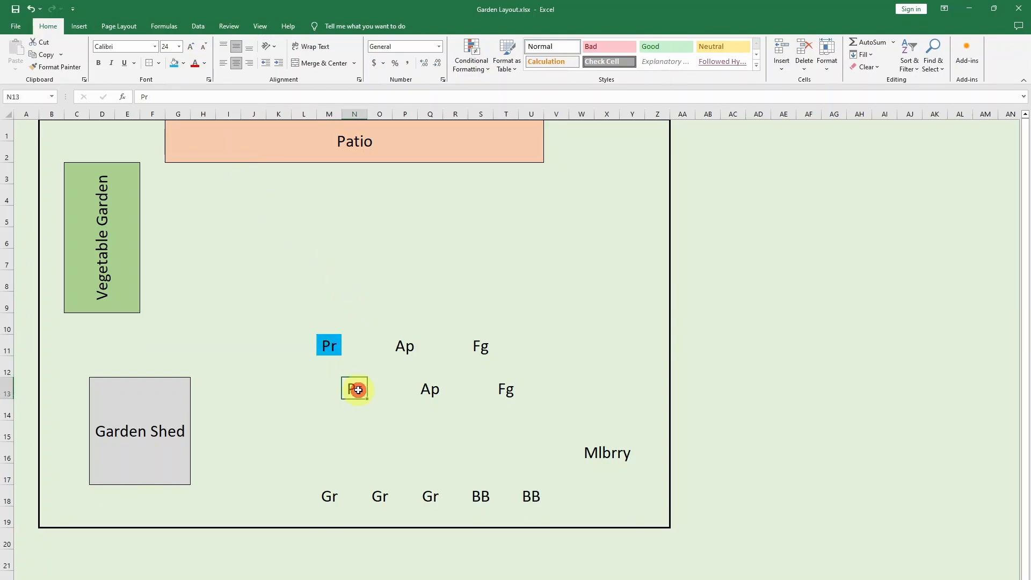
pyautogui.click(173, 64)
# - Fill both "Ap" cells, P11 and Q13, with light orange
pyautogui.click(409, 347)
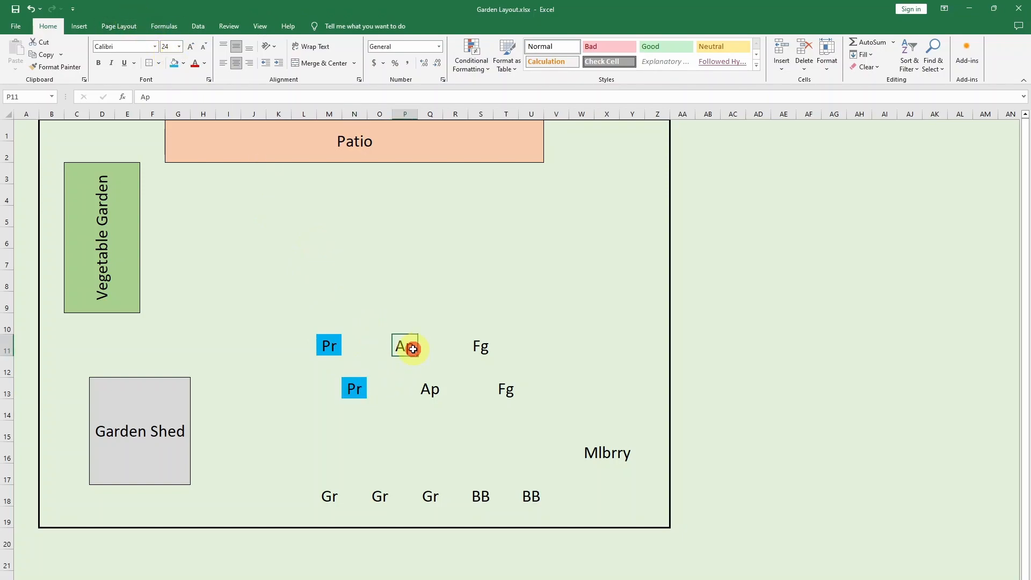
pyautogui.click(184, 63)
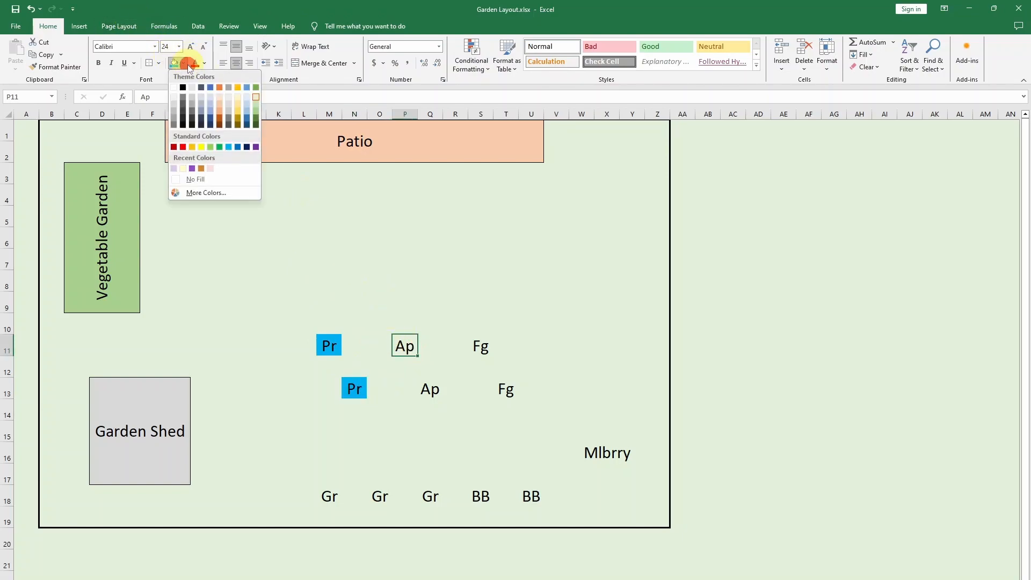
pyautogui.click(217, 108)
pyautogui.click(429, 388)
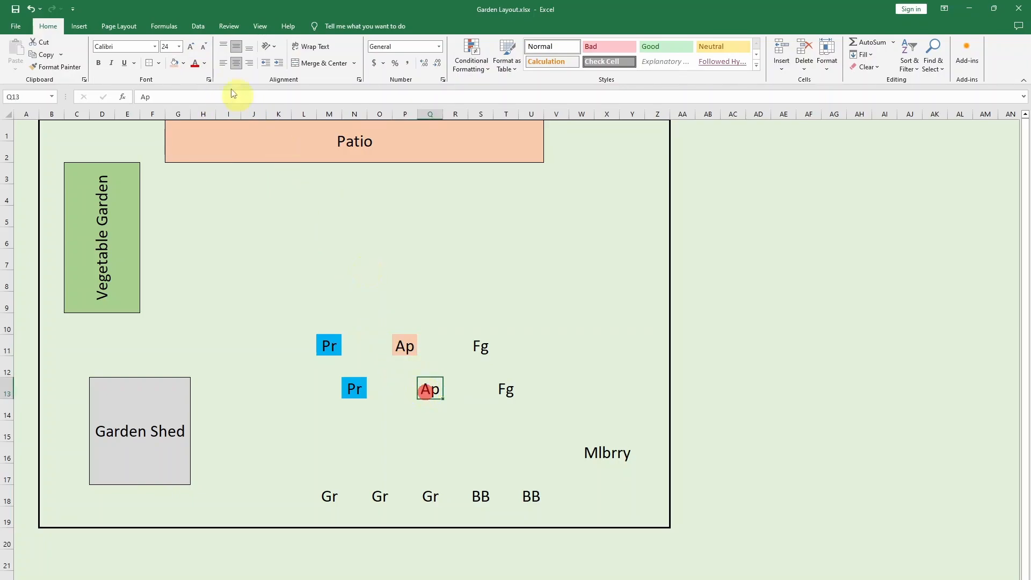
pyautogui.click(174, 59)
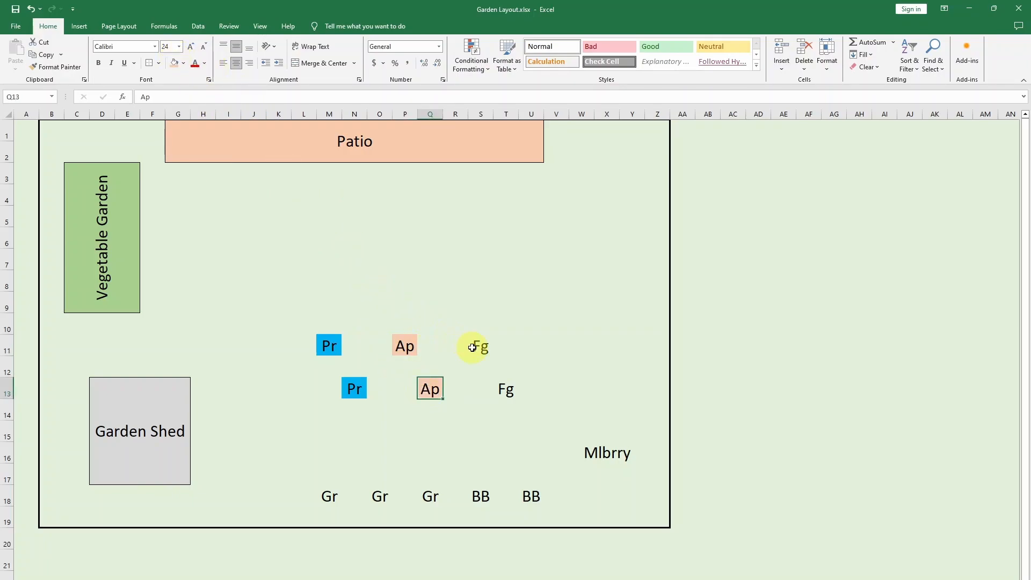
# - Fill both "Fg" cells, S11 and T13, with light gold
pyautogui.click(479, 346)
pyautogui.click(183, 64)
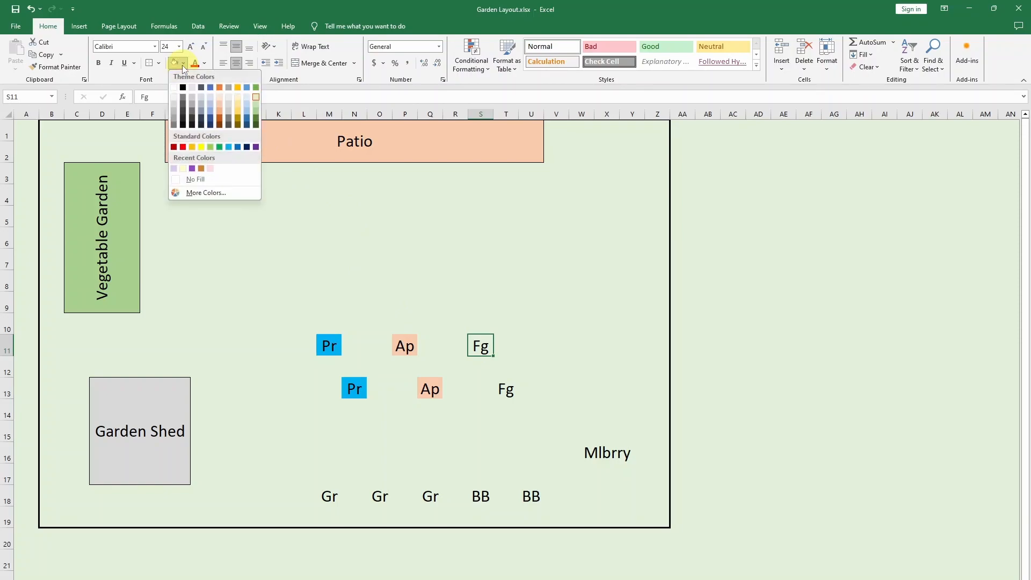
pyautogui.click(237, 105)
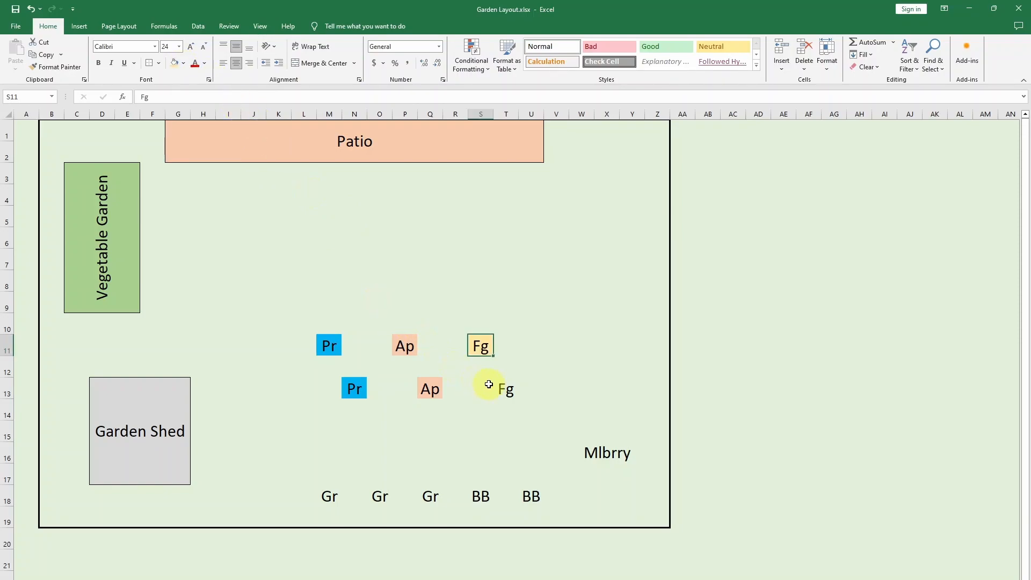
pyautogui.click(503, 387)
pyautogui.click(172, 64)
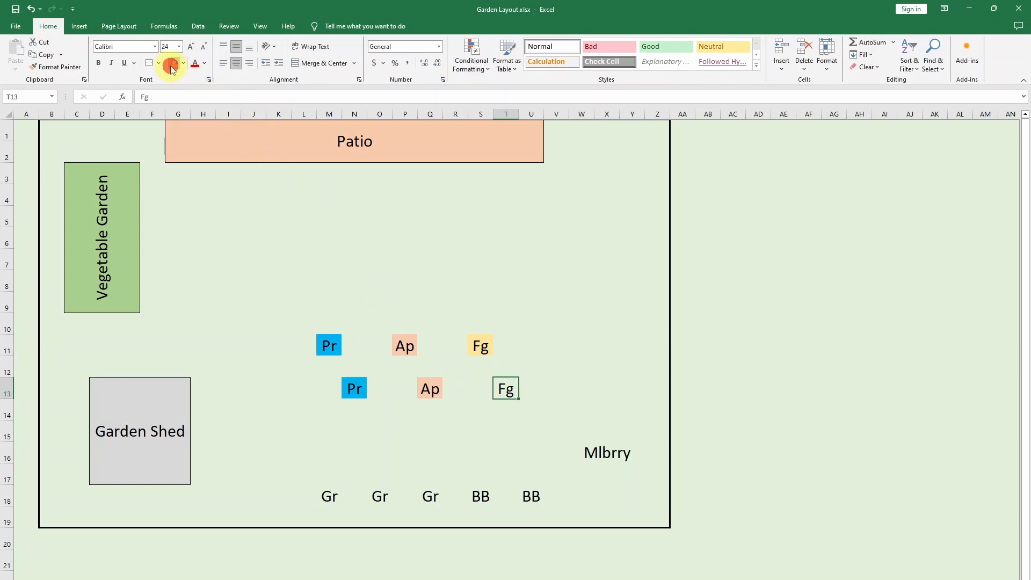
# - Fill the "Gr" cells M18 and O18 with the same green as the Vegetable Garden block
pyautogui.click(331, 495)
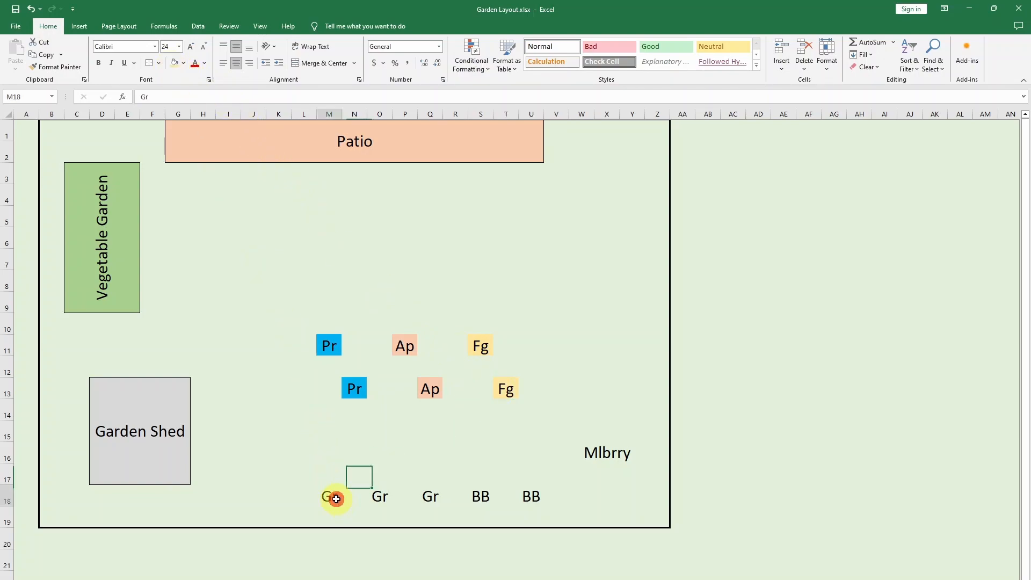
pyautogui.click(183, 62)
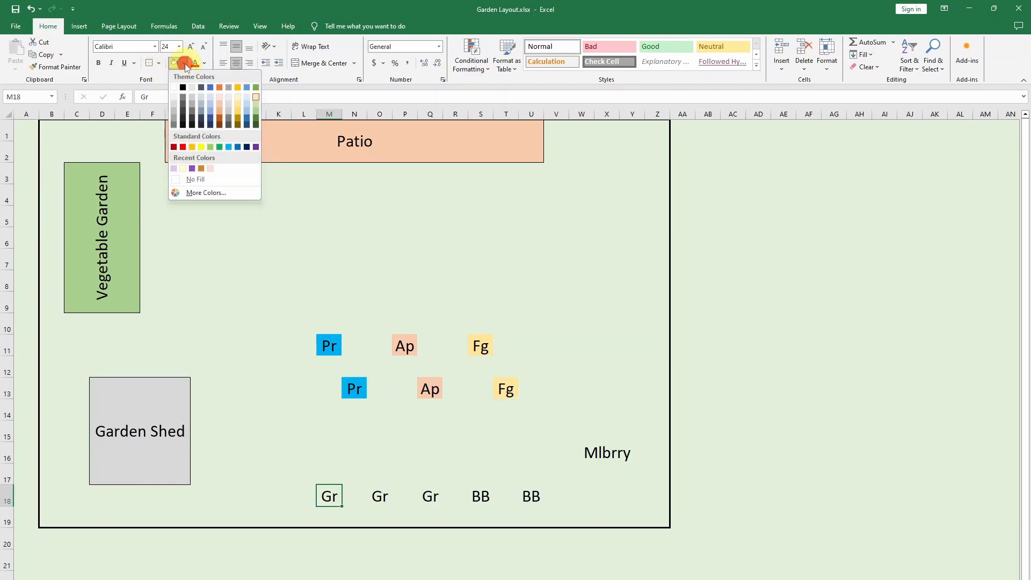
pyautogui.click(256, 111)
pyautogui.click(379, 495)
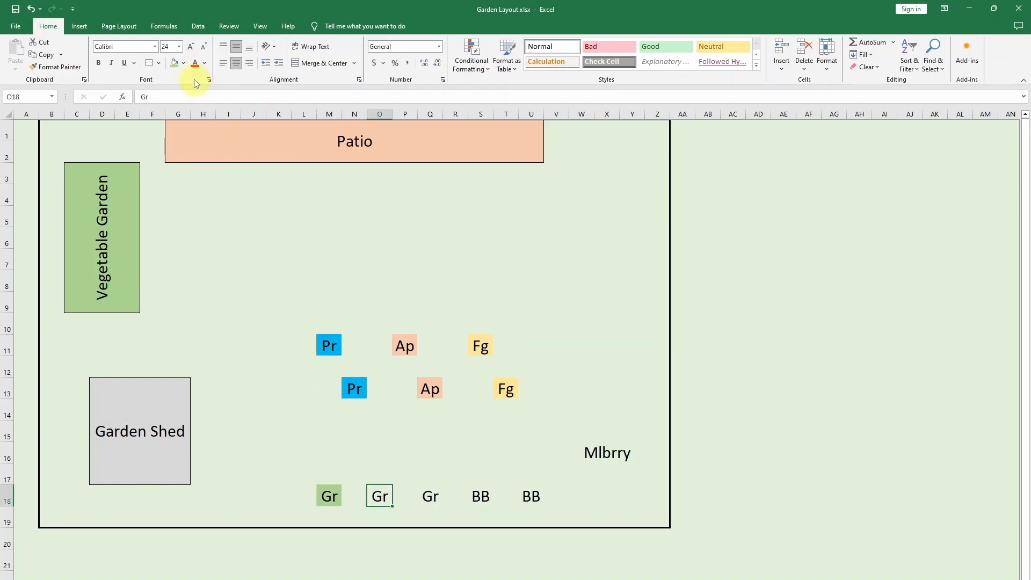
pyautogui.click(171, 63)
# - Fill the third "Gr" cell, Q18, with the recently used purple and make its text white
pyautogui.click(430, 496)
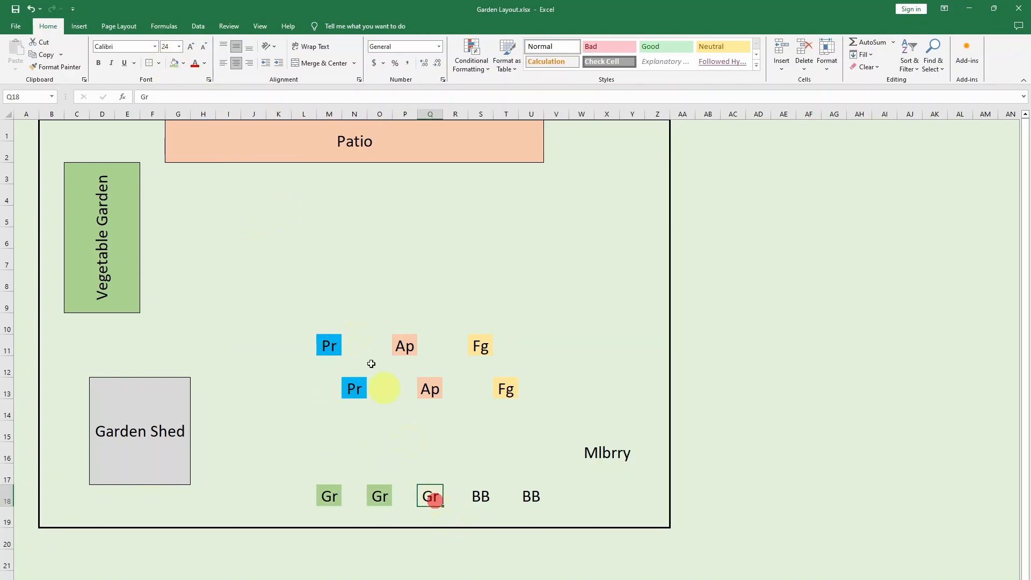
pyautogui.click(183, 63)
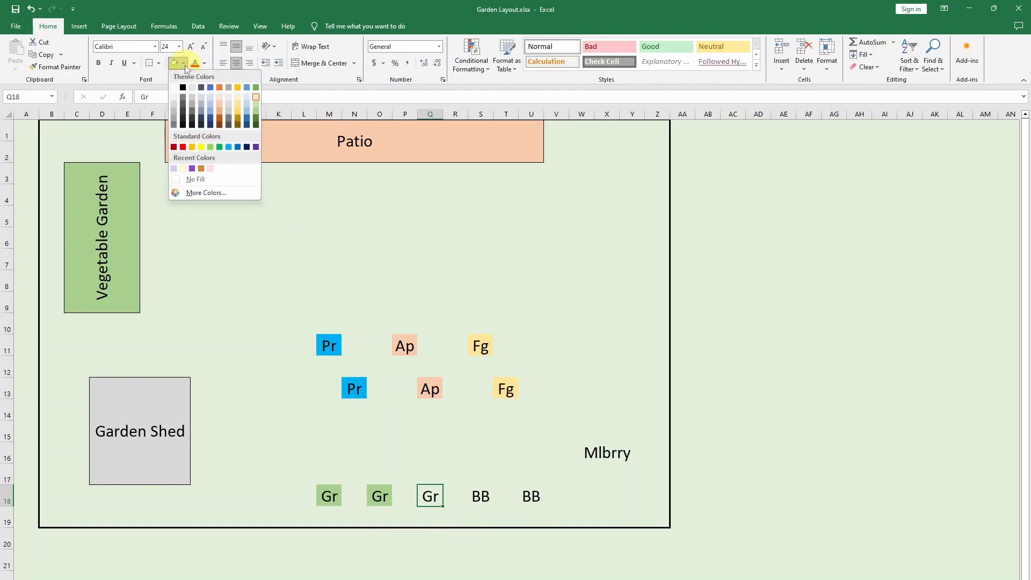
pyautogui.click(209, 169)
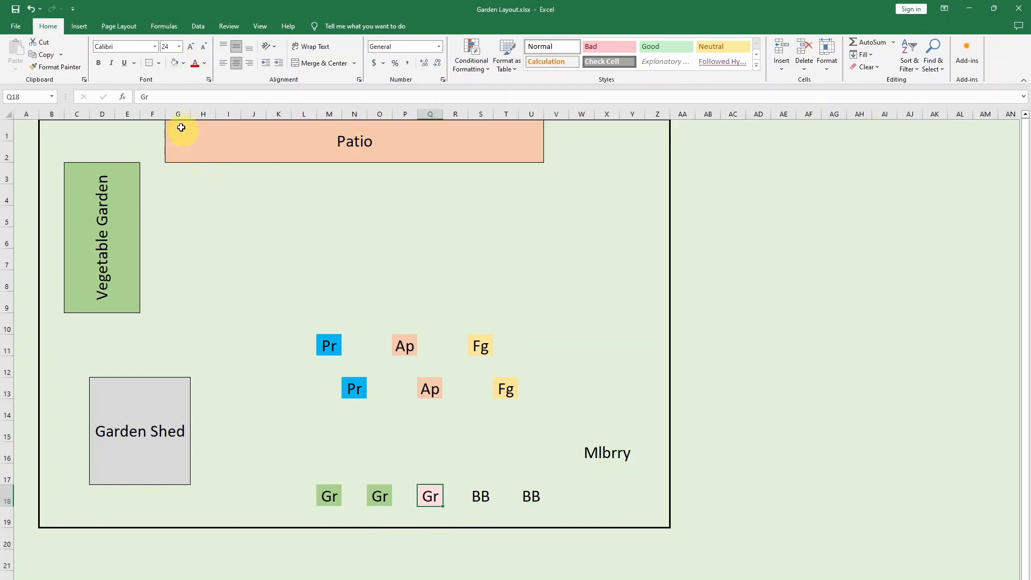
pyautogui.click(183, 63)
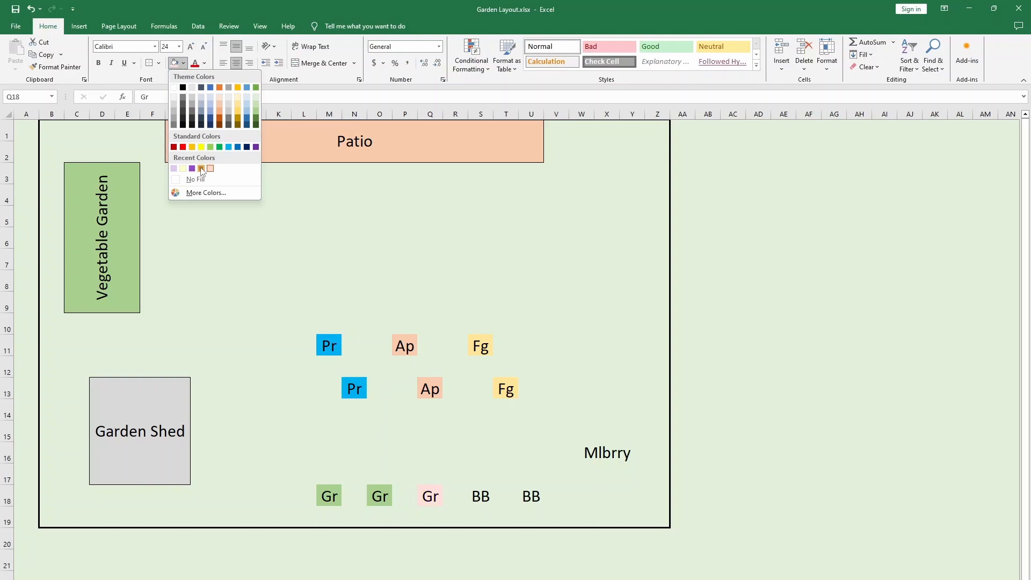
pyautogui.click(192, 169)
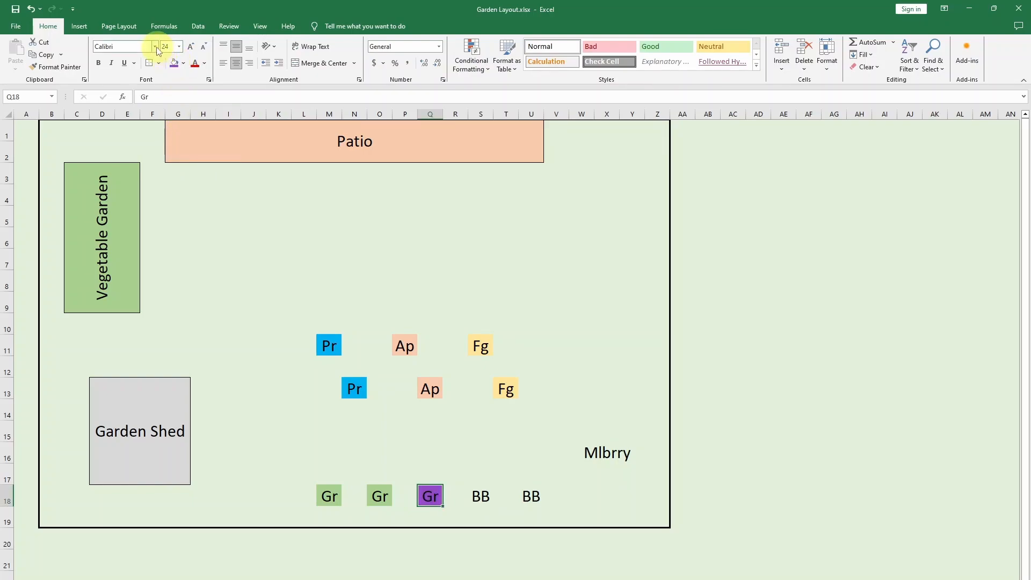
pyautogui.click(204, 63)
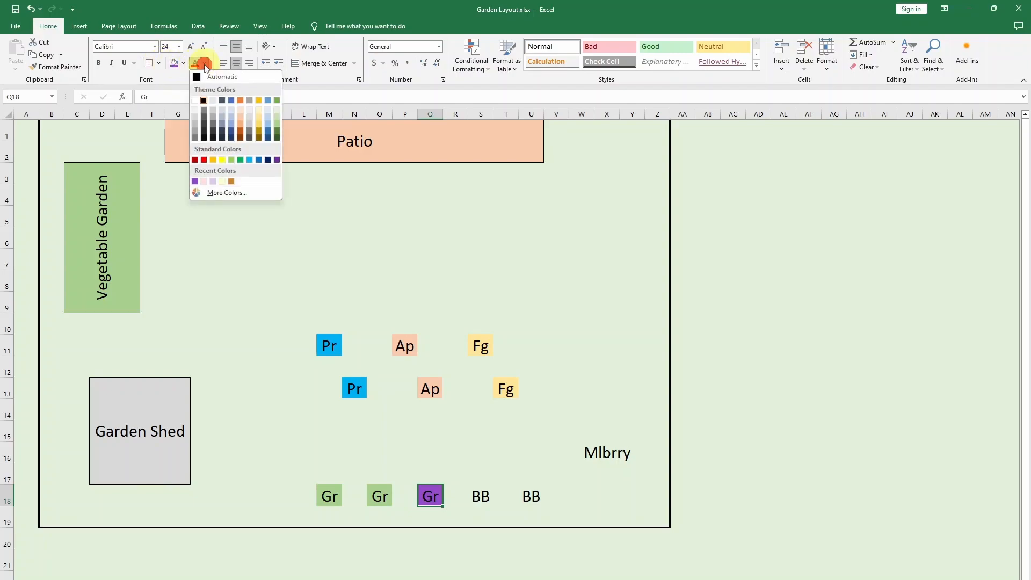
pyautogui.click(194, 100)
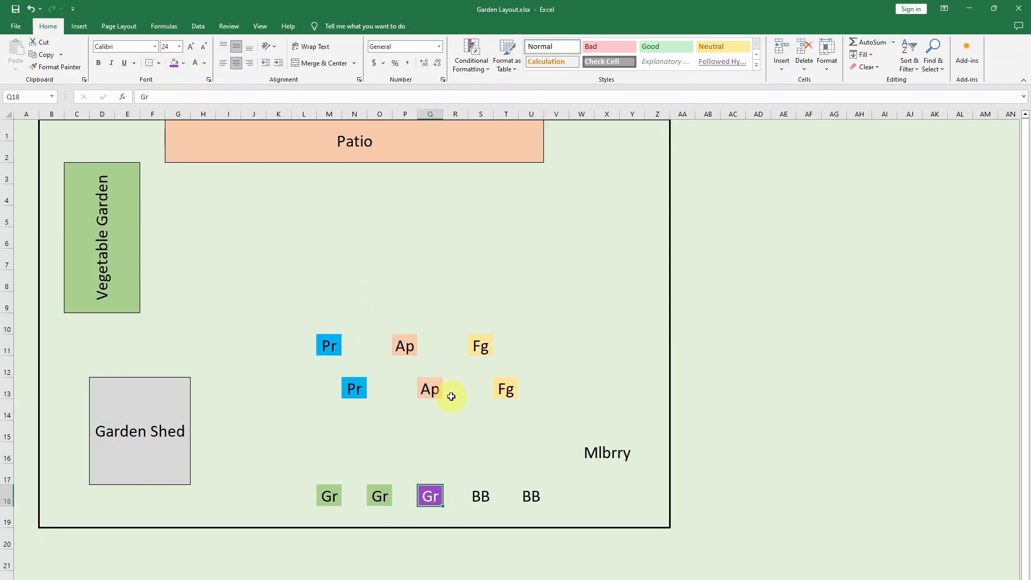
# - Give the "BB" cell S18 the same purple fill and white text, and copy it over the "BB" cell U18
pyautogui.click(472, 490)
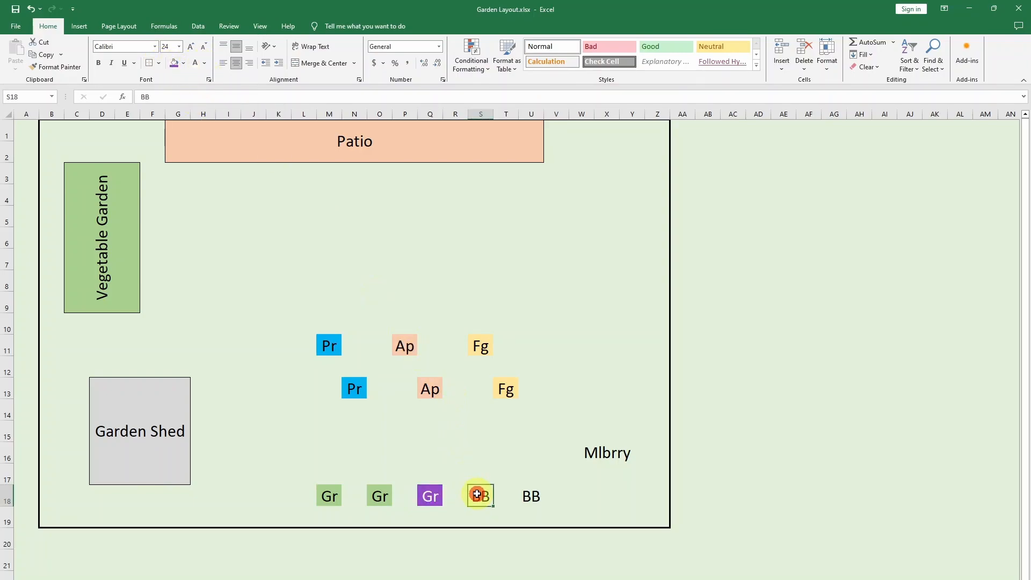
pyautogui.click(174, 63)
pyautogui.click(195, 63)
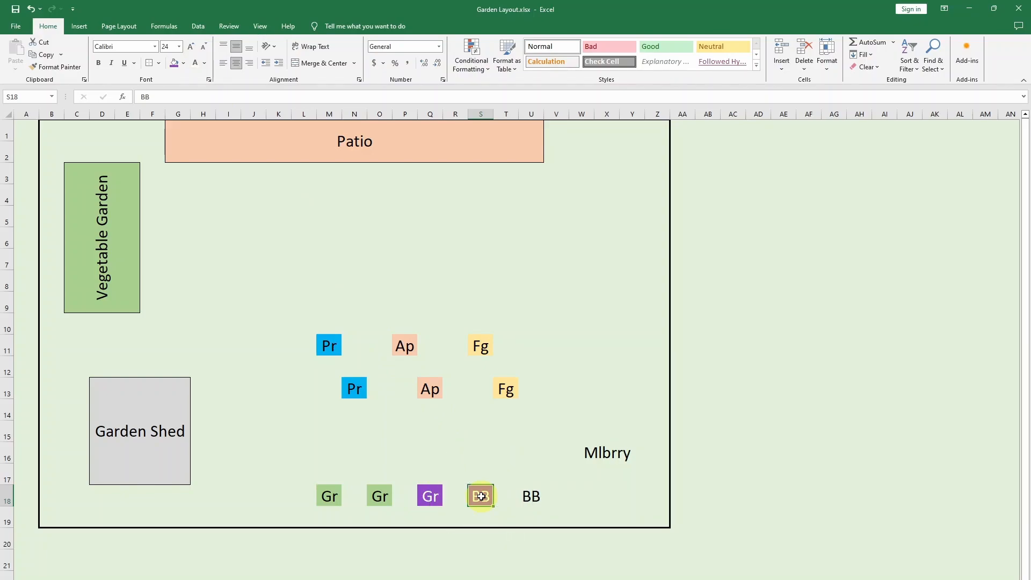
pyautogui.hotkey('ctrl', 'c')
pyautogui.click(527, 495)
pyautogui.hotkey('ctrl', 'v')
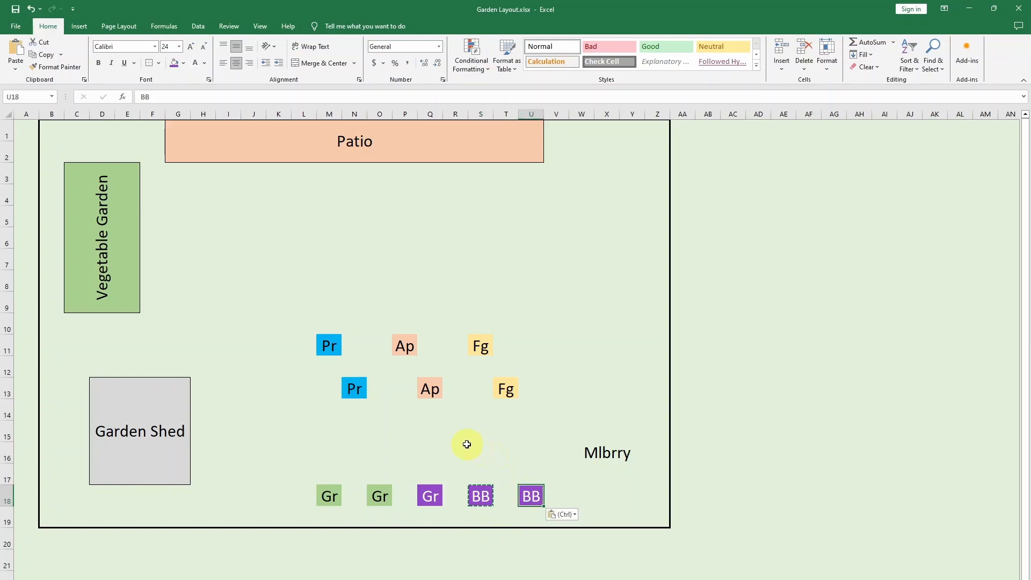
pyautogui.press('Escape')
# - Fill the merged "Mlbrry" block with a pale blue theme colour
pyautogui.click(617, 459)
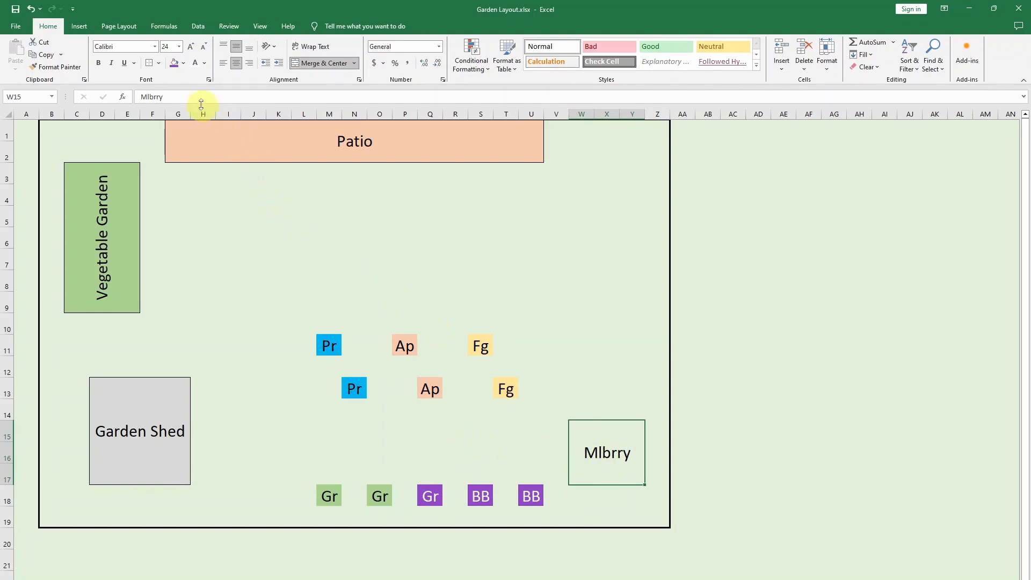
pyautogui.click(183, 63)
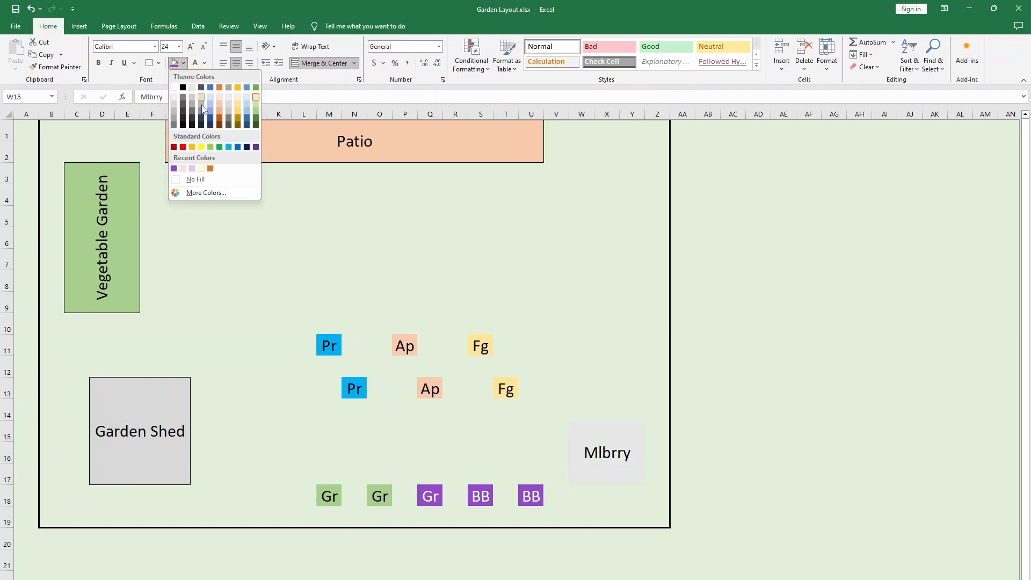
pyautogui.click(246, 99)
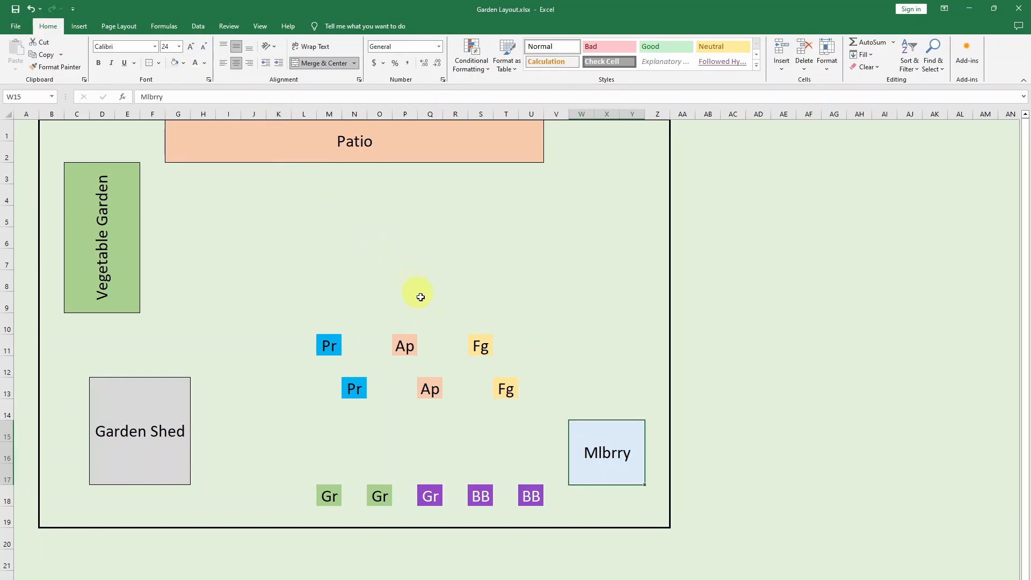
pyautogui.click(543, 461)
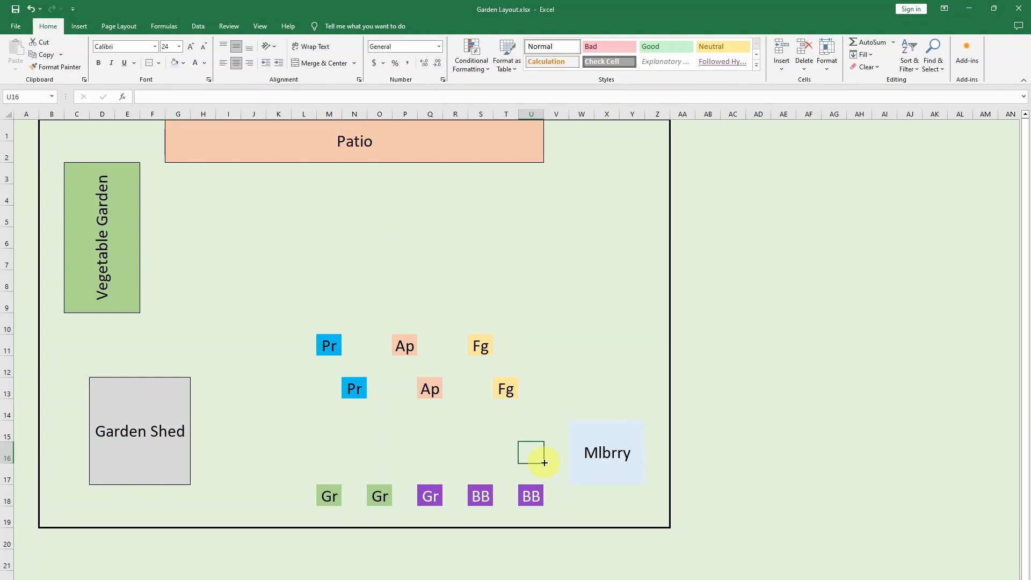
pyautogui.press('Right')
pyautogui.press('Right')
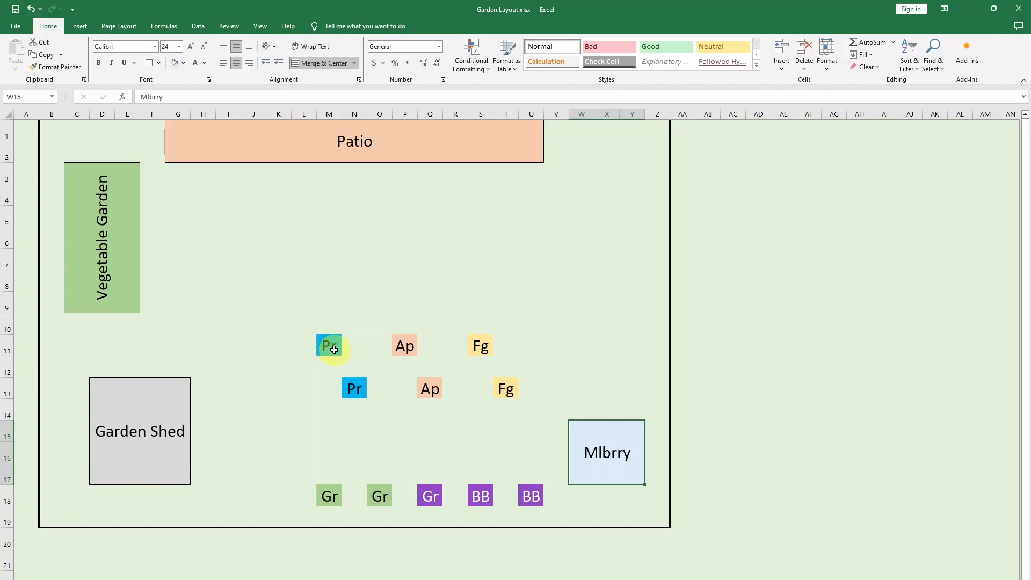
# - Add a comment reading "Pineapple Pear" to the "Pr" cell M11
pyautogui.rightClick(335, 350)
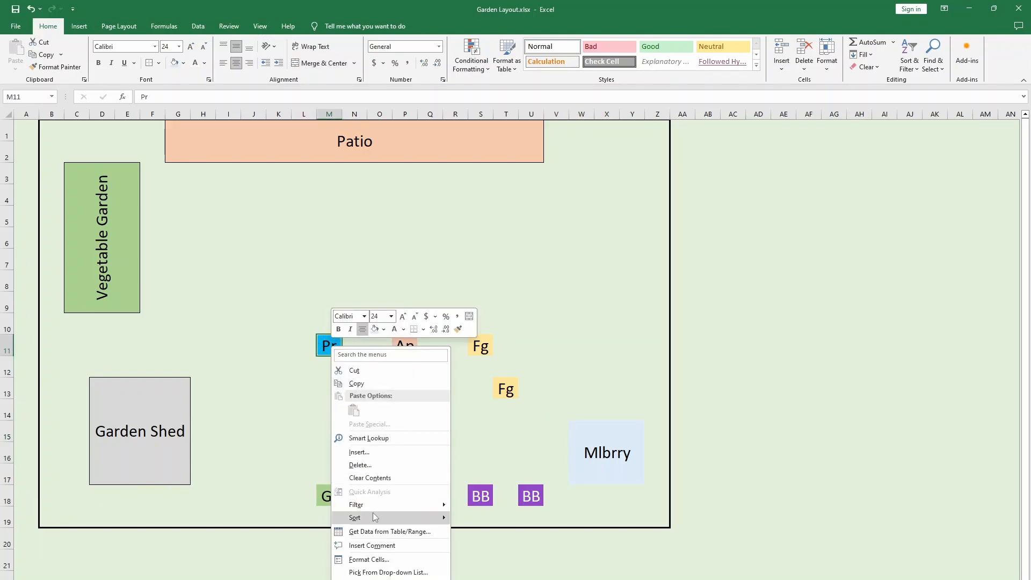
pyautogui.click(379, 544)
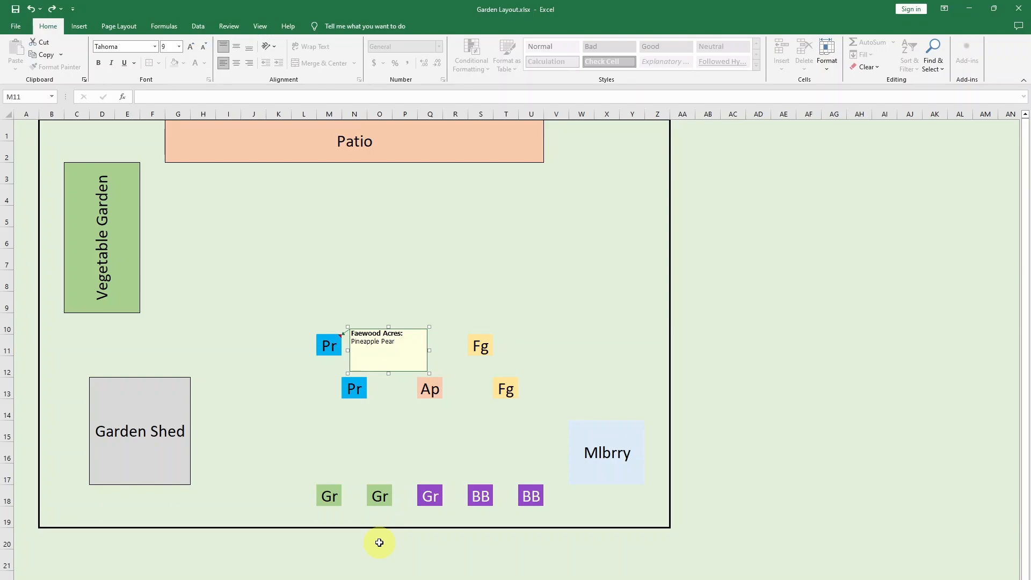
pyautogui.click(361, 432)
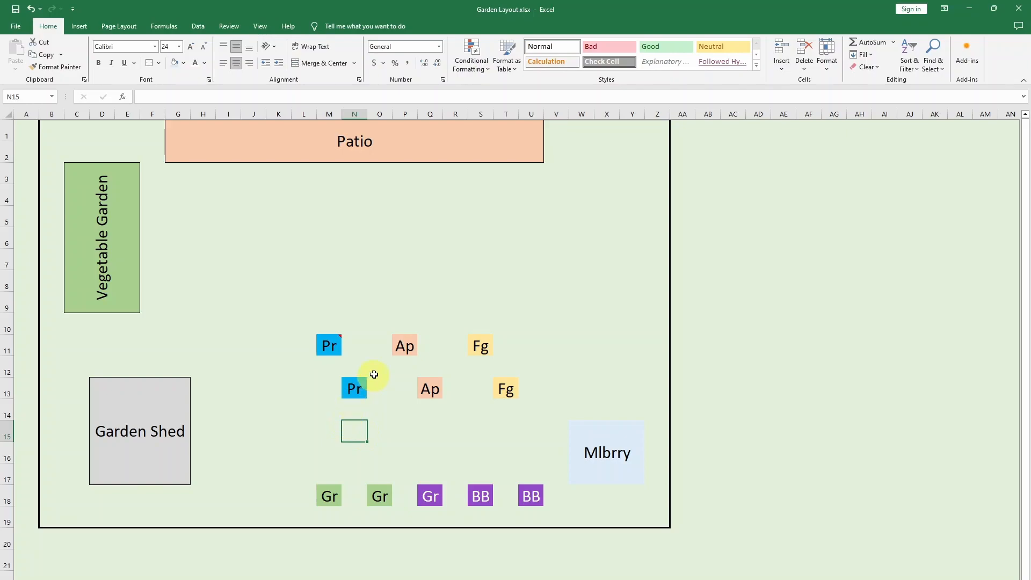
# - Add a comment reading "Keffer Pear" to the "Pr" cell N13 and check the comments on both pear cells
pyautogui.rightClick(408, 348)
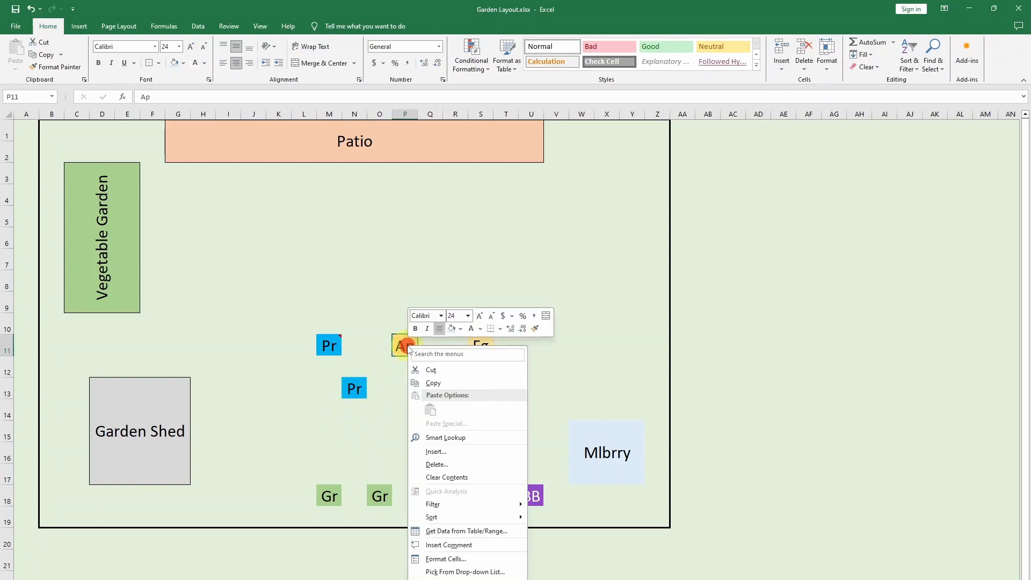
pyautogui.rightClick(366, 379)
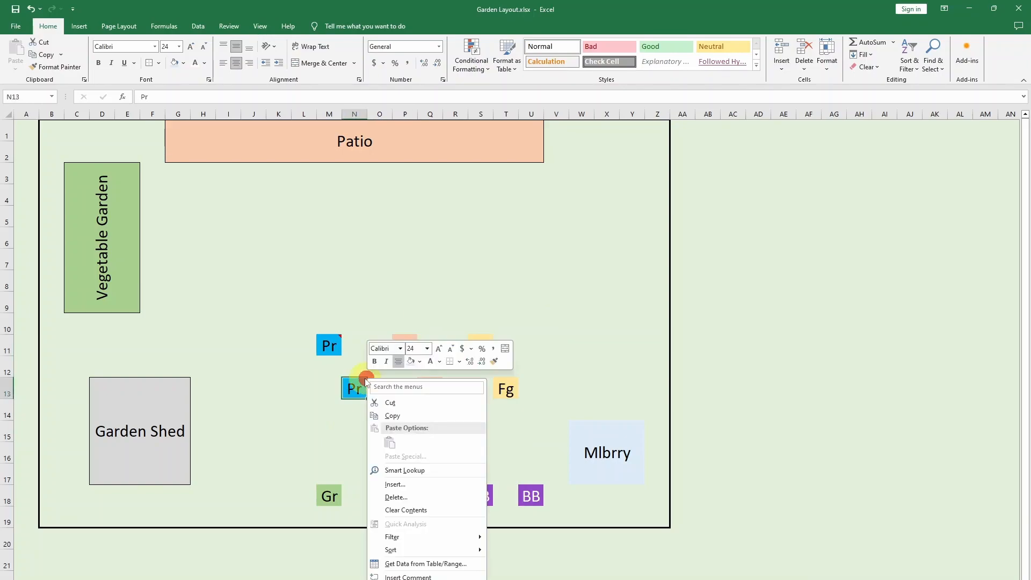
pyautogui.click(409, 576)
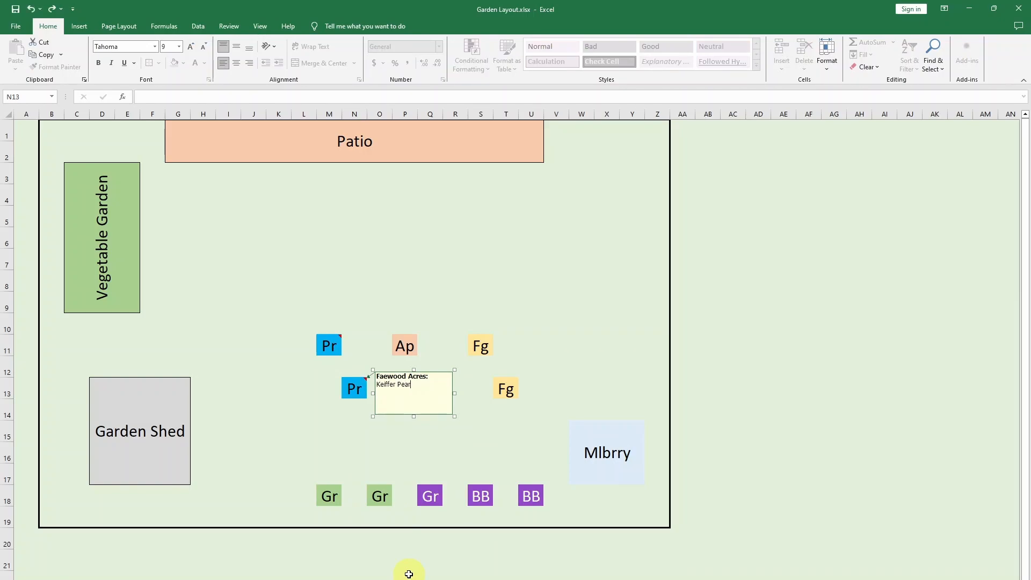
pyautogui.click(355, 428)
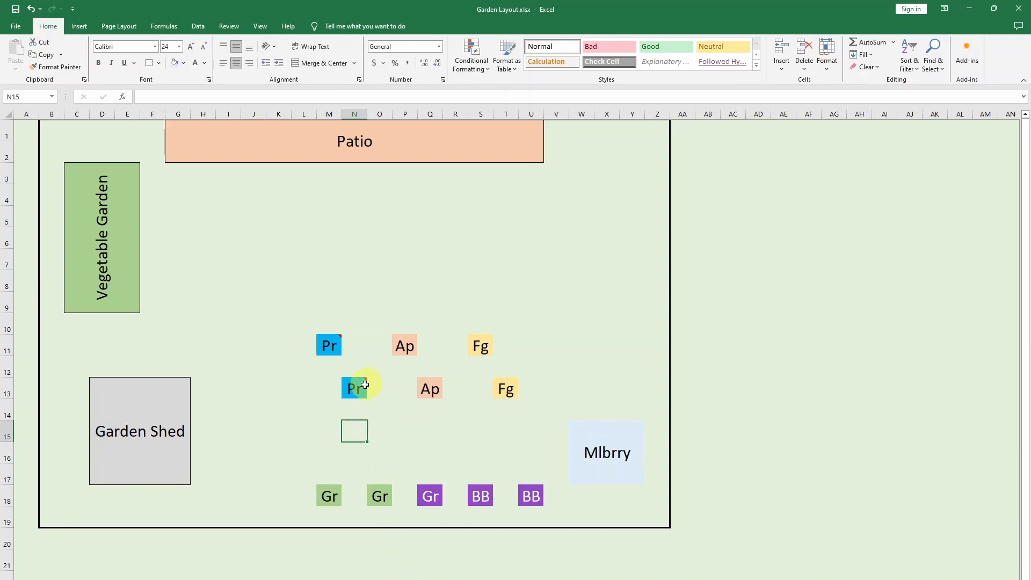
pyautogui.moveTo(351, 390)
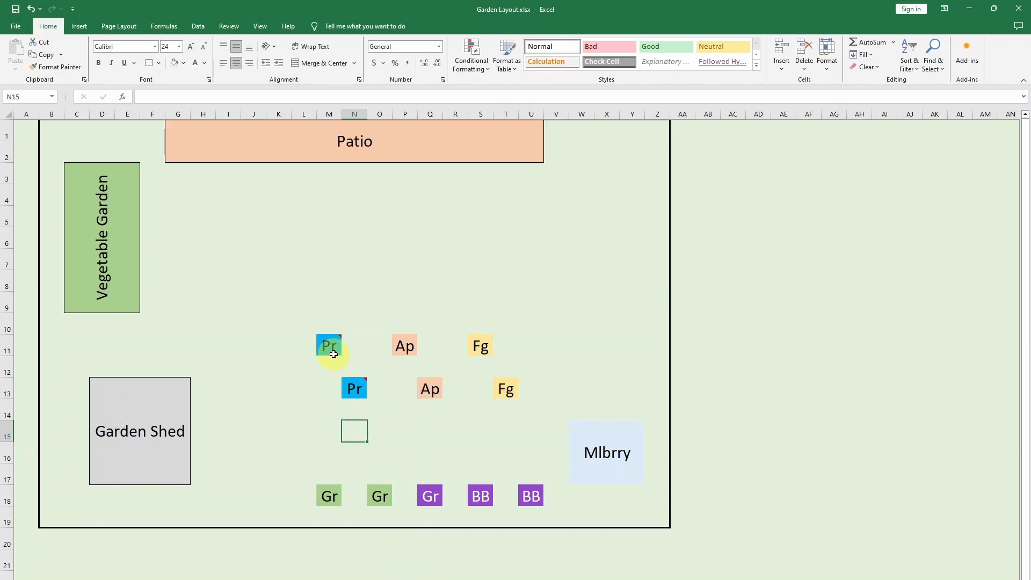
pyautogui.moveTo(333, 350)
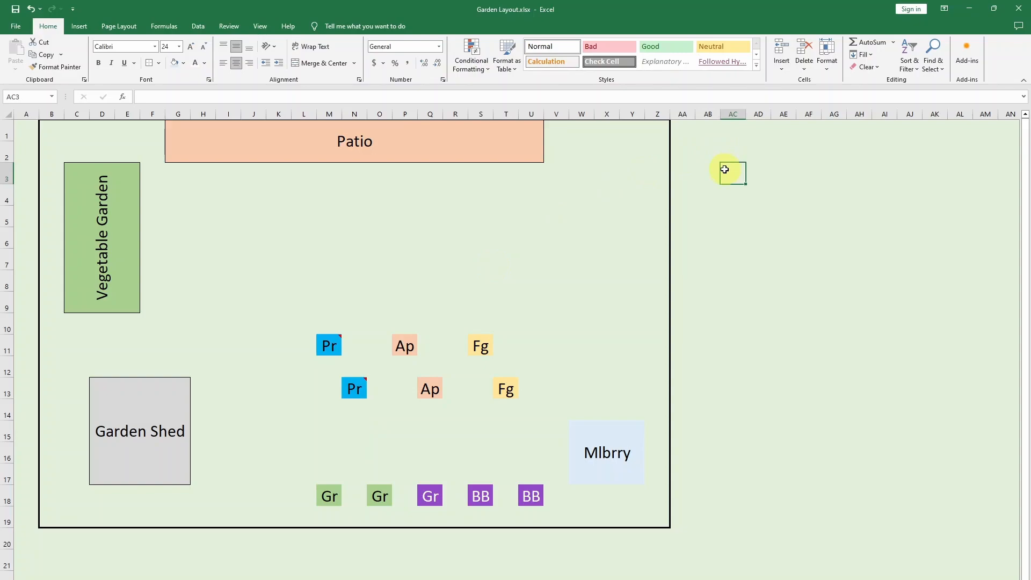
# - Enter the heading "Legend" in AC3 and copy the "Ap" cell P11 into AC4 below it
pyautogui.write('Legend')
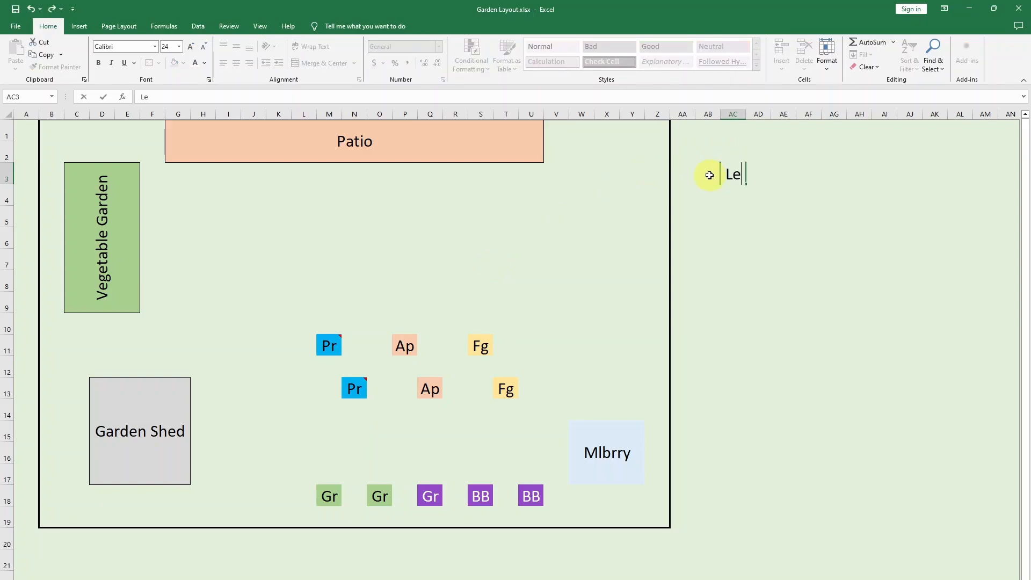
pyautogui.press('Return')
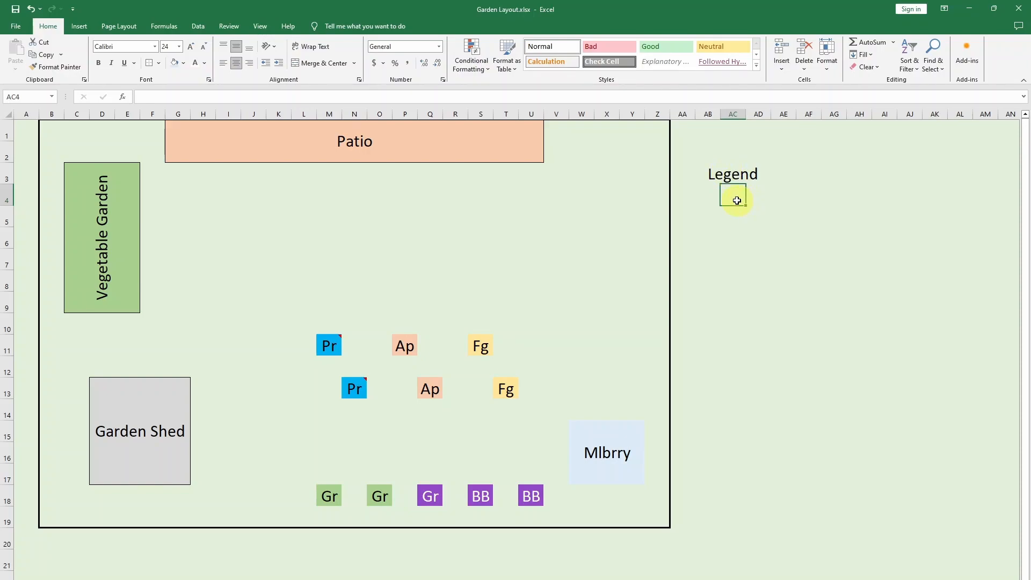
pyautogui.click(401, 342)
pyautogui.hotkey('ctrl', 'c')
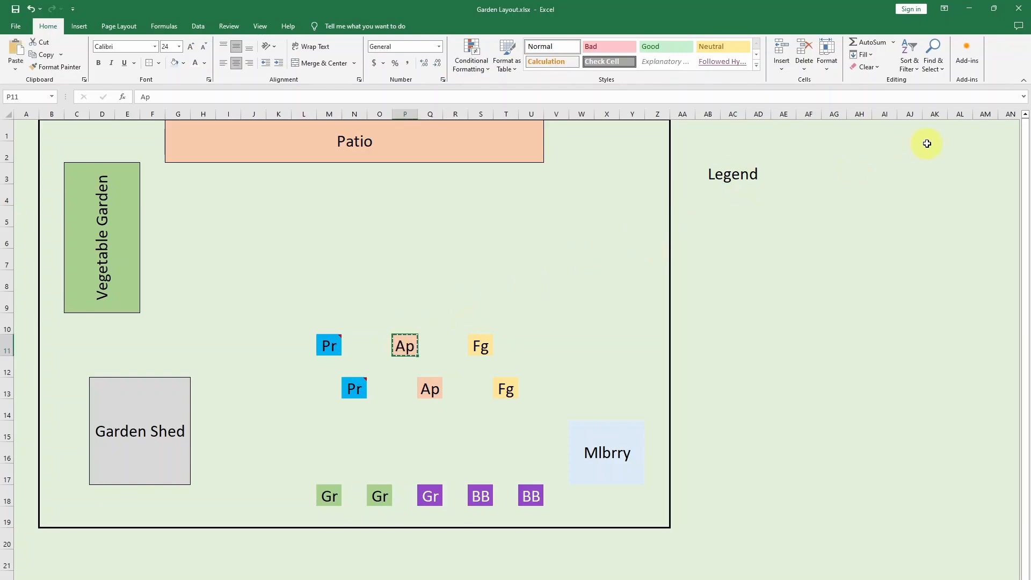
pyautogui.click(733, 200)
pyautogui.hotkey('ctrl', 'v')
# - Enter "Apple" in AD4 as the description of the "Ap" legend cell
pyautogui.click(765, 192)
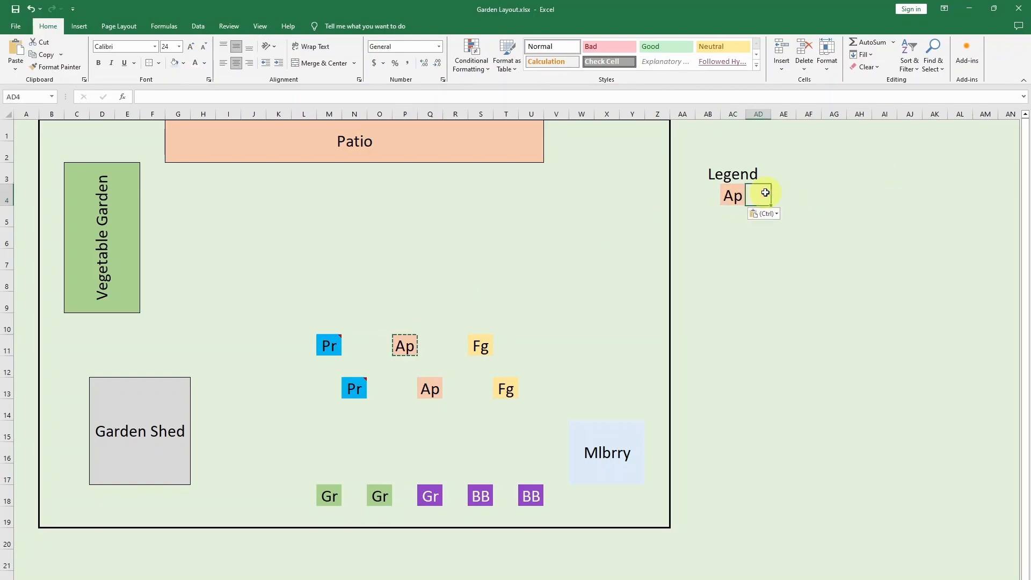
pyautogui.write('Apple')
pyautogui.press('Return')
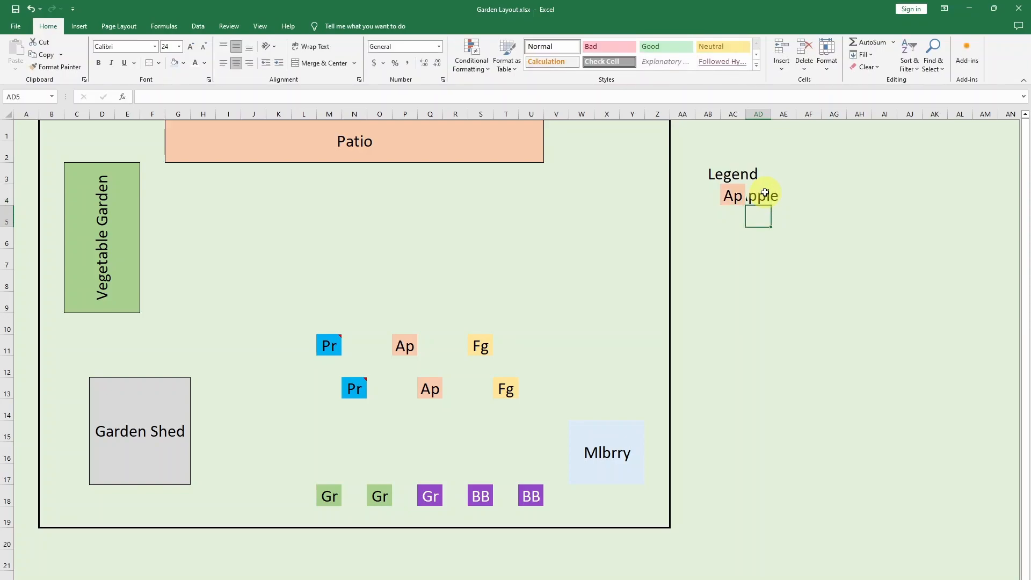
# - Left-align the whole of column AD so the legend description "Apple" is fully readable
pyautogui.click(765, 194)
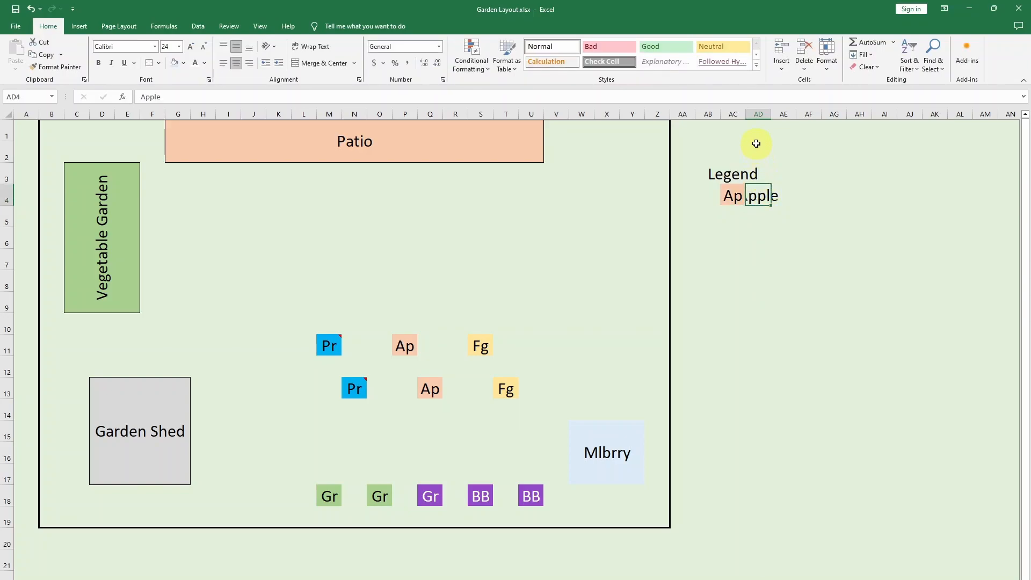
pyautogui.click(757, 114)
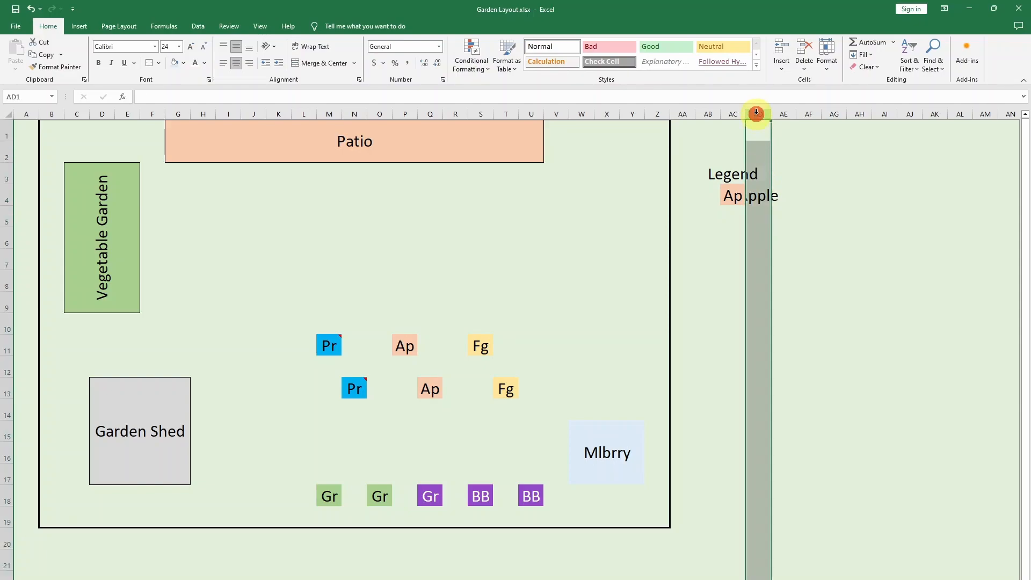
pyautogui.click(226, 63)
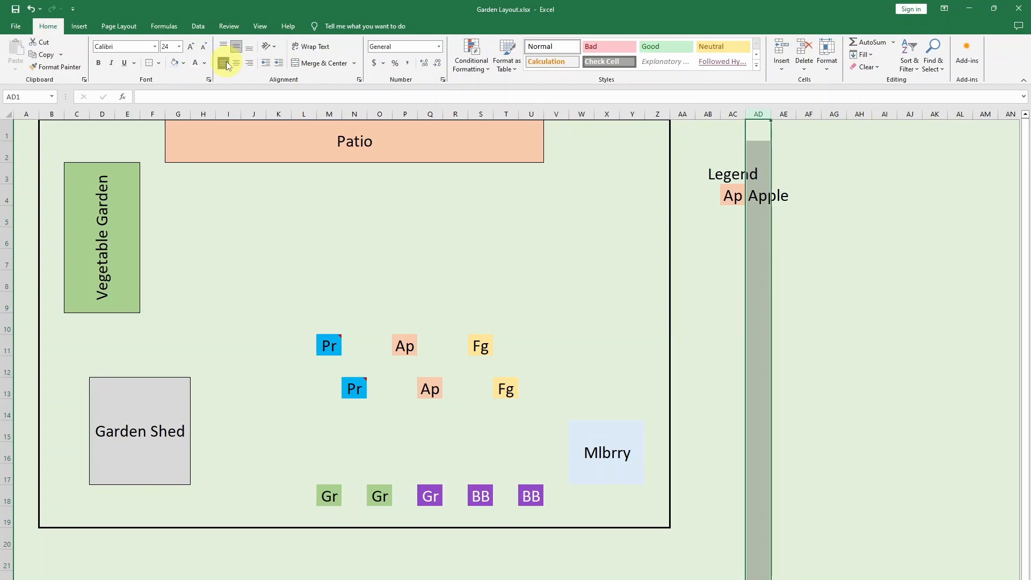
pyautogui.click(772, 240)
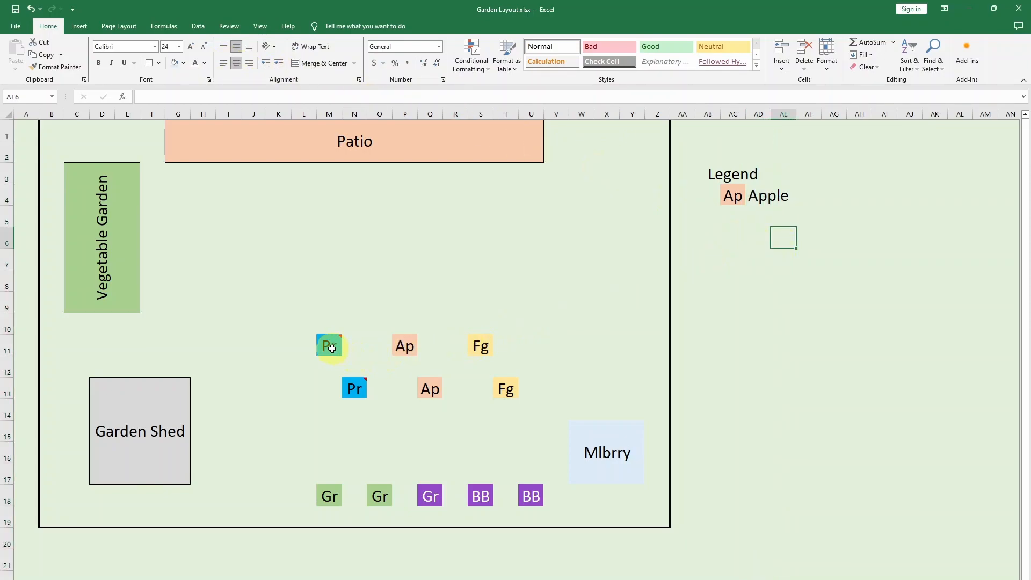
# - Copy the "Pr" cell M11 into AC5 and the "Fg" cell S11 into AC6 of the legend
pyautogui.click(332, 348)
pyautogui.hotkey('ctrl', 'c')
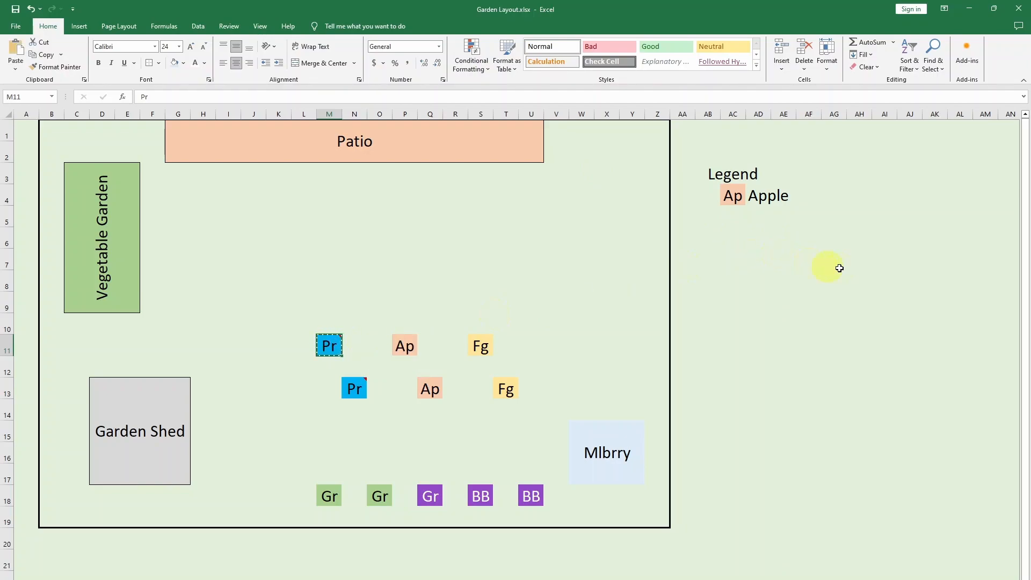
pyautogui.click(732, 217)
pyautogui.hotkey('ctrl', 'v')
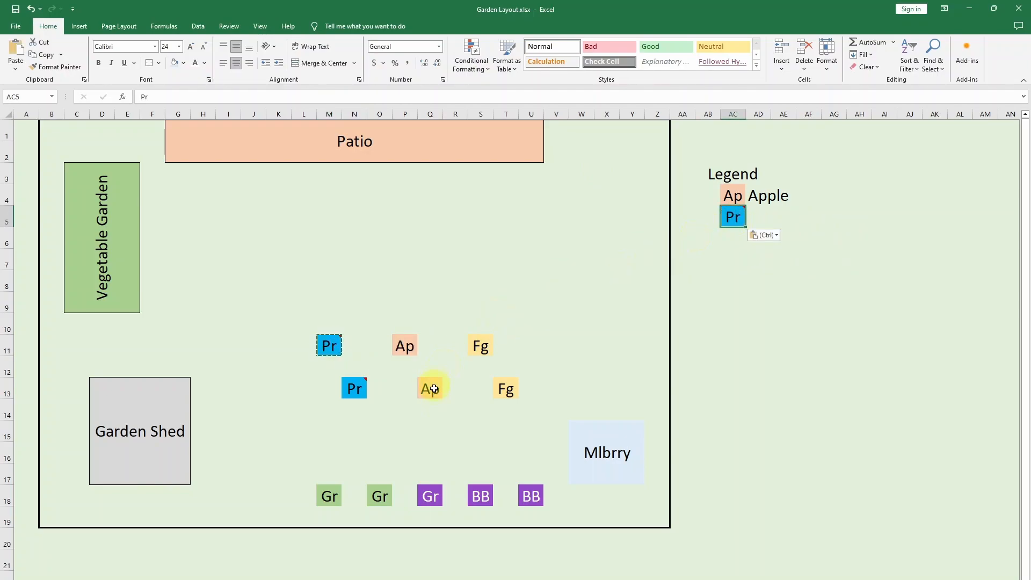
pyautogui.click(480, 347)
pyautogui.hotkey('ctrl', 'c')
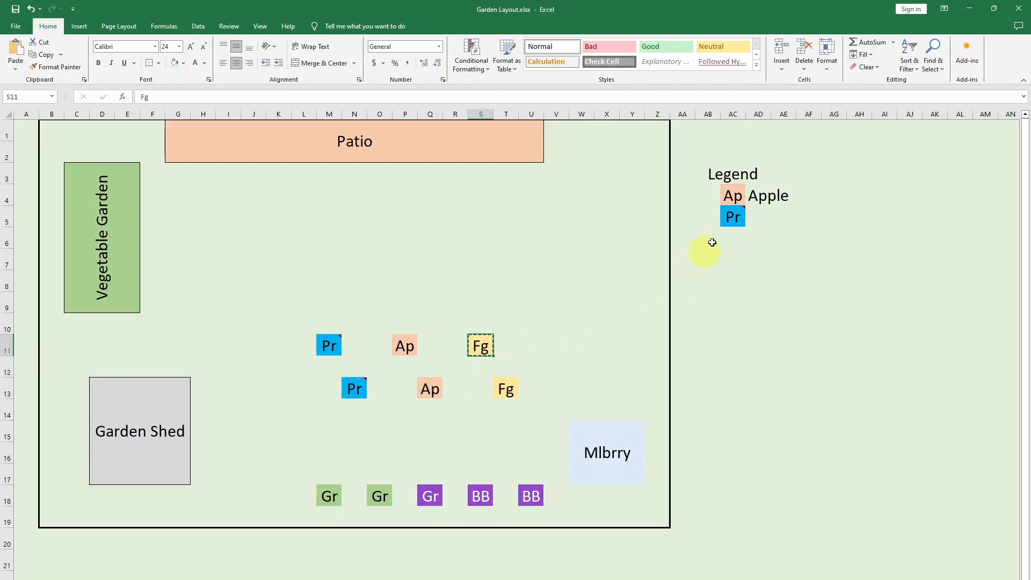
pyautogui.click(733, 239)
pyautogui.hotkey('ctrl', 'v')
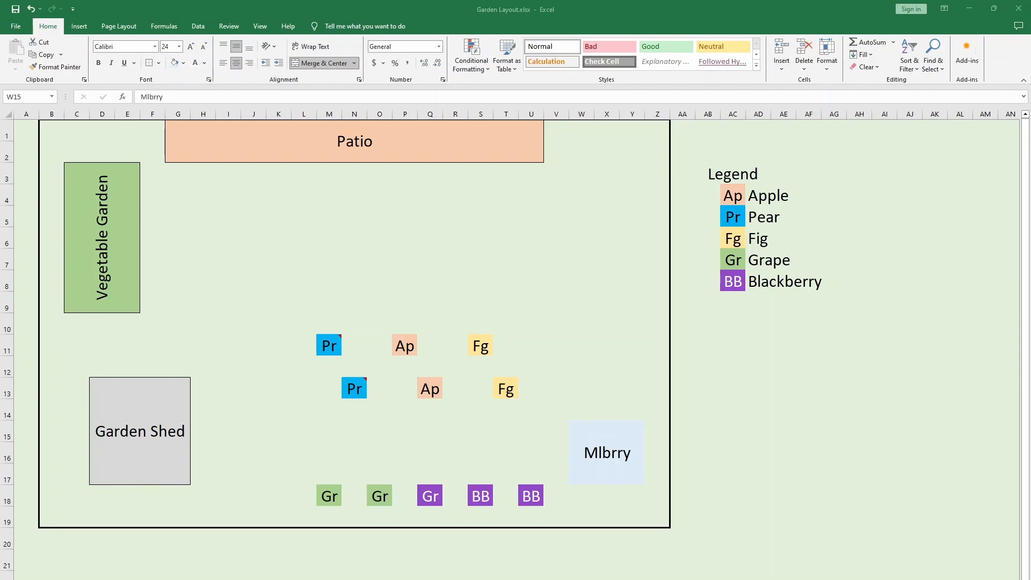
# - Link the Vegetable Garden block to cell A1 of the sheet listed after Garden in this workbook and set its font size to 24
pyautogui.click(372, 285)
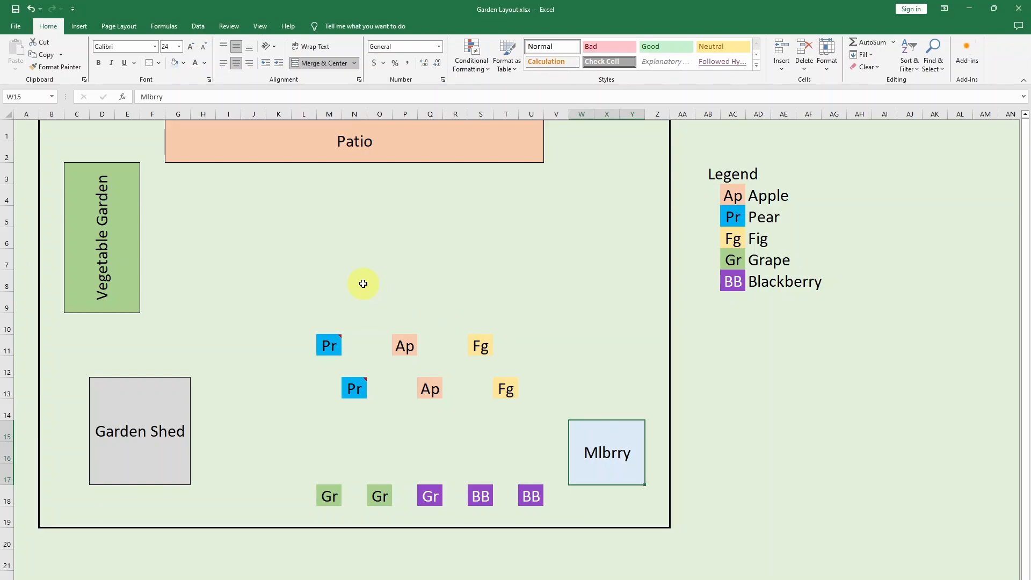
pyautogui.click(116, 249)
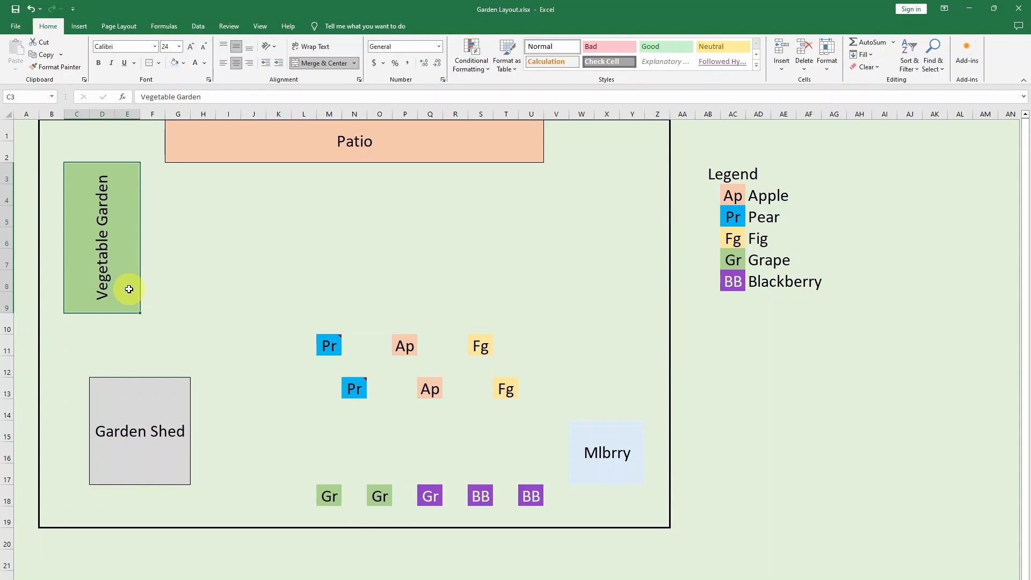
pyautogui.rightClick(131, 245)
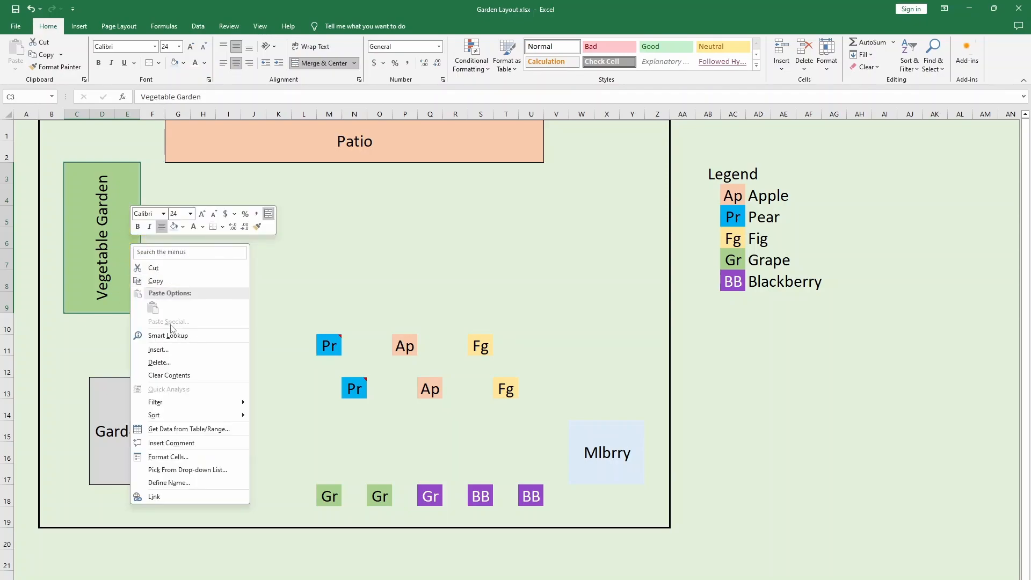
pyautogui.click(209, 496)
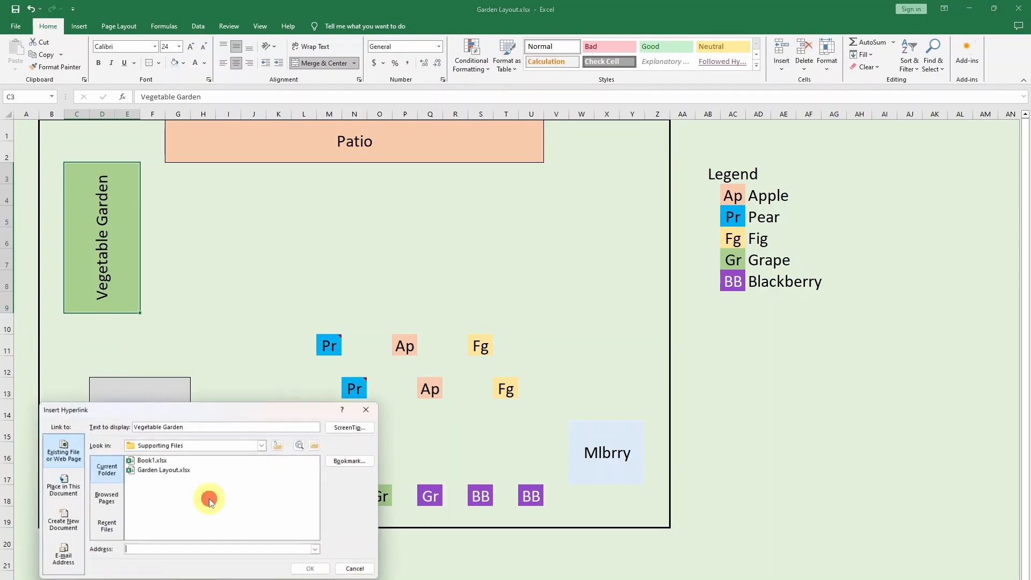
pyautogui.click(61, 491)
pyautogui.click(123, 503)
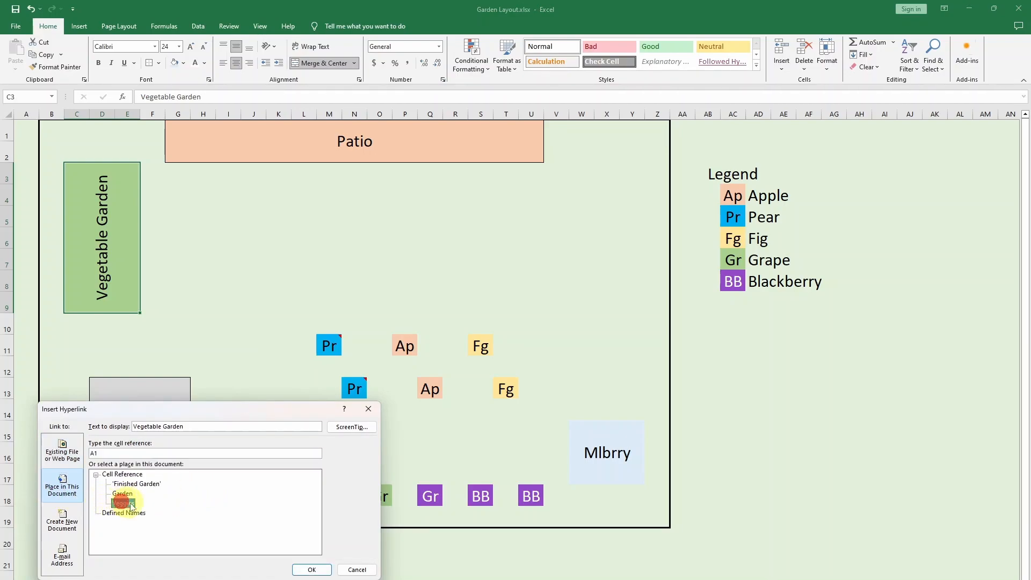
pyautogui.click(312, 570)
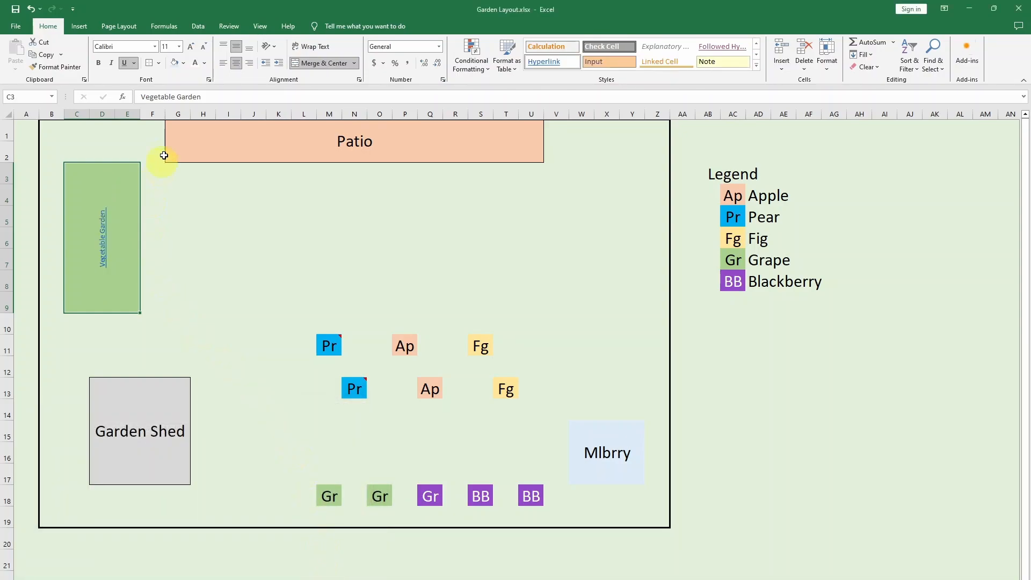
pyautogui.click(180, 47)
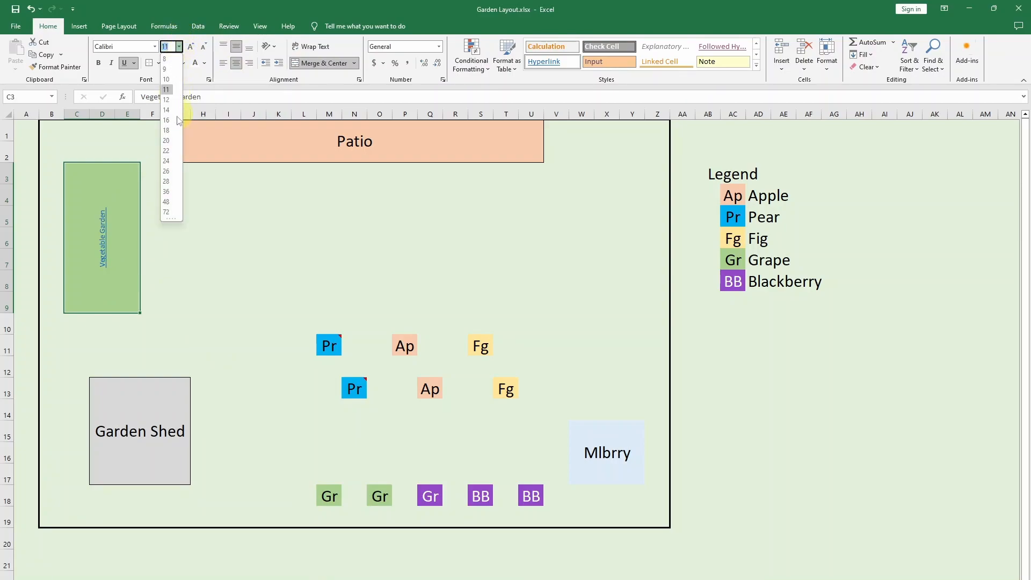
pyautogui.click(167, 161)
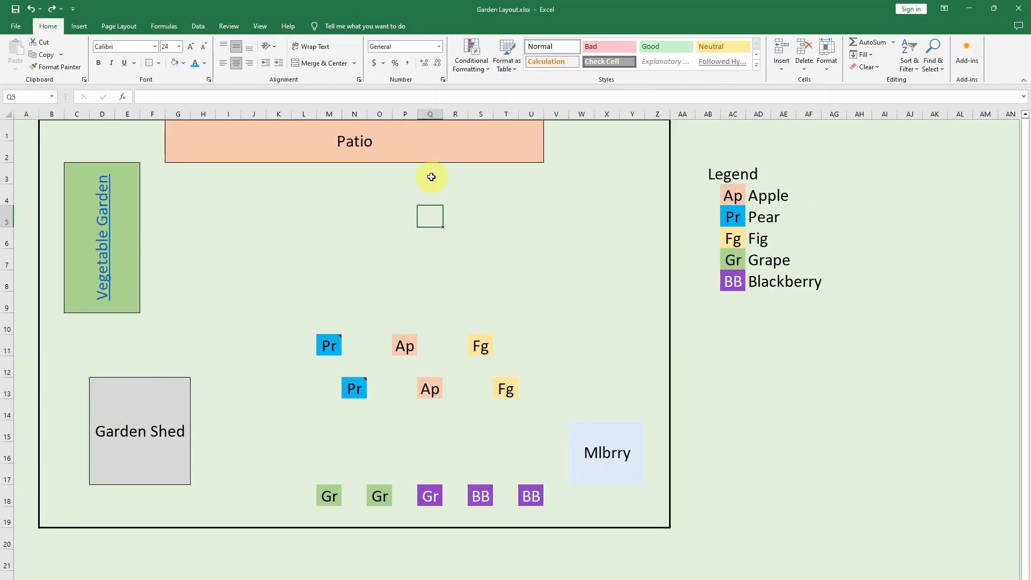
# - Enter 1 in Q3 and 2 in R3 below the Patio and colour both numbers light blue
pyautogui.click(430, 177)
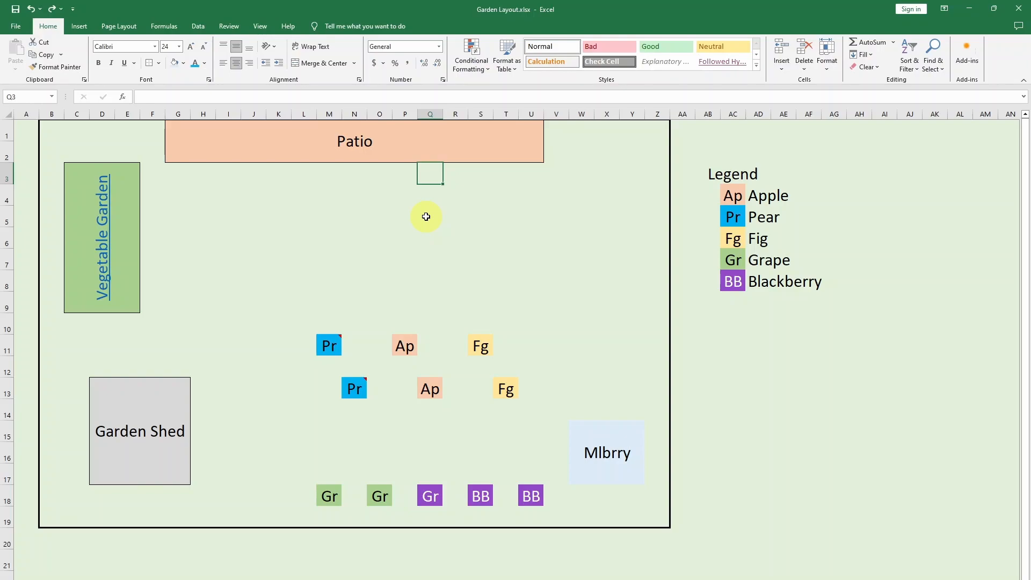
pyautogui.write('1')
pyautogui.press('Tab')
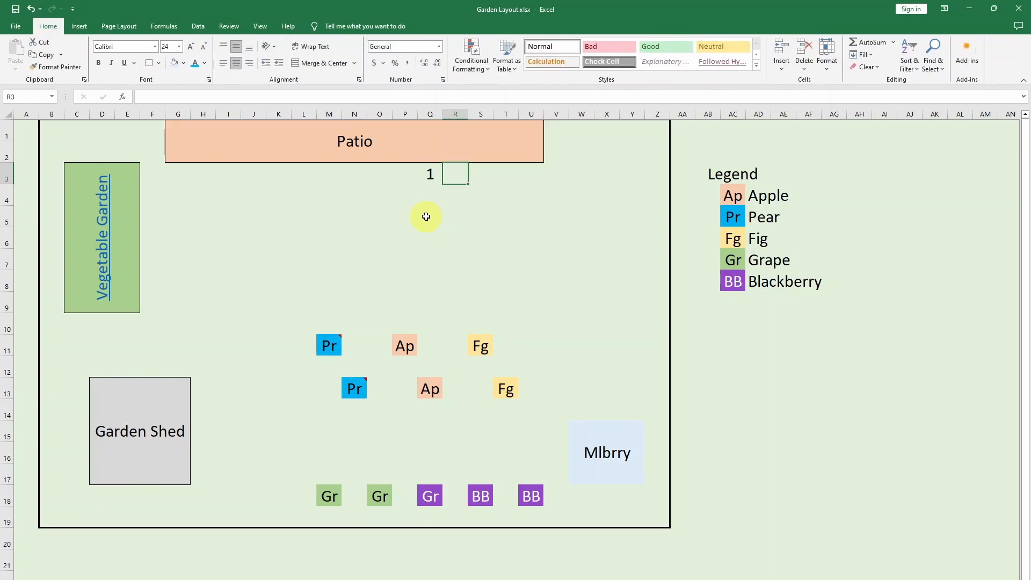
pyautogui.write('2')
pyautogui.press('Tab')
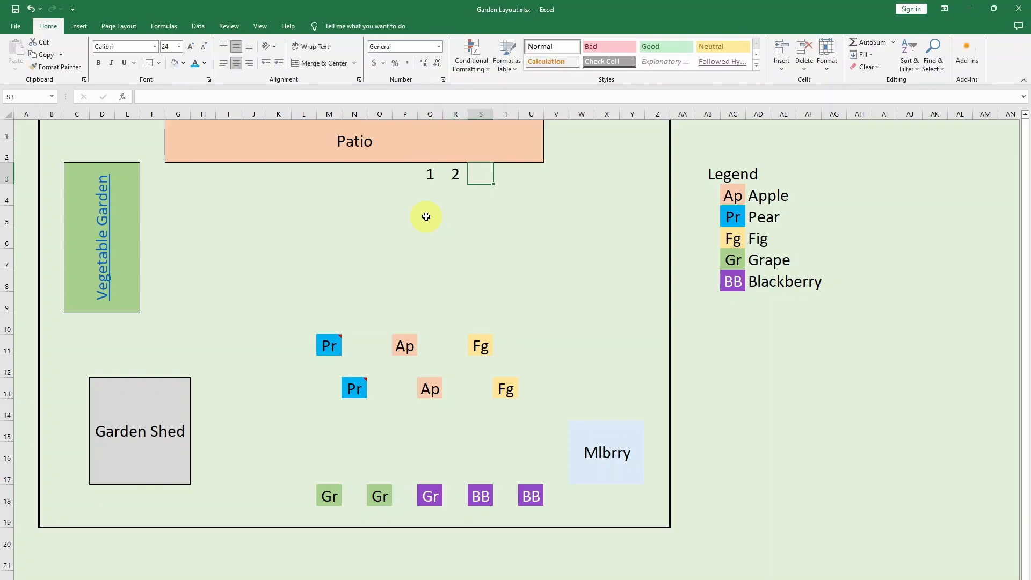
pyautogui.moveTo(429, 175); pyautogui.dragTo(450, 175)
pyautogui.click(194, 63)
# - Draw thick light-blue border lines from "1" to the Vegetable Garden and from "2" along column V, row 12, column L and row 16
pyautogui.click(399, 172)
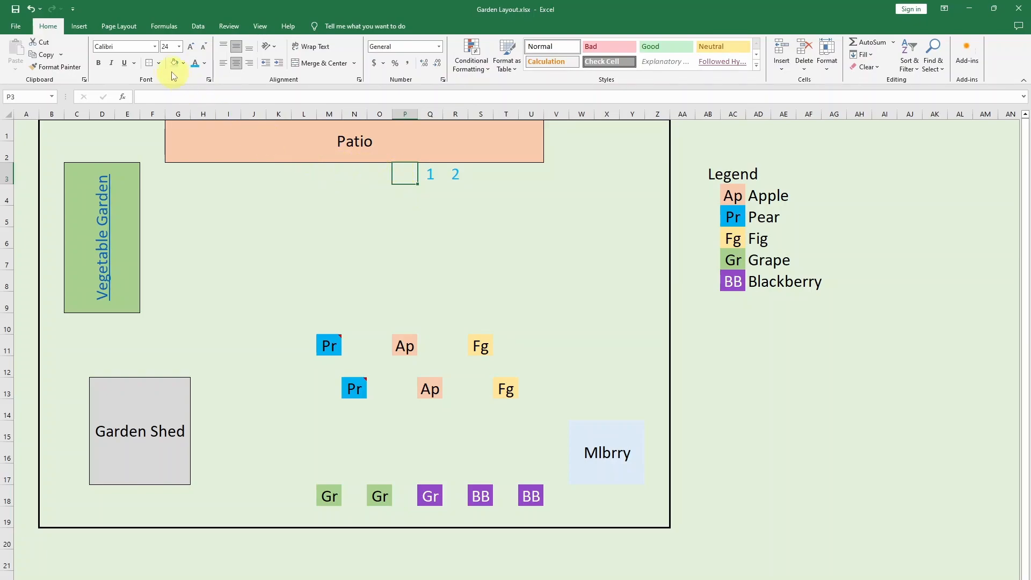
pyautogui.click(159, 62)
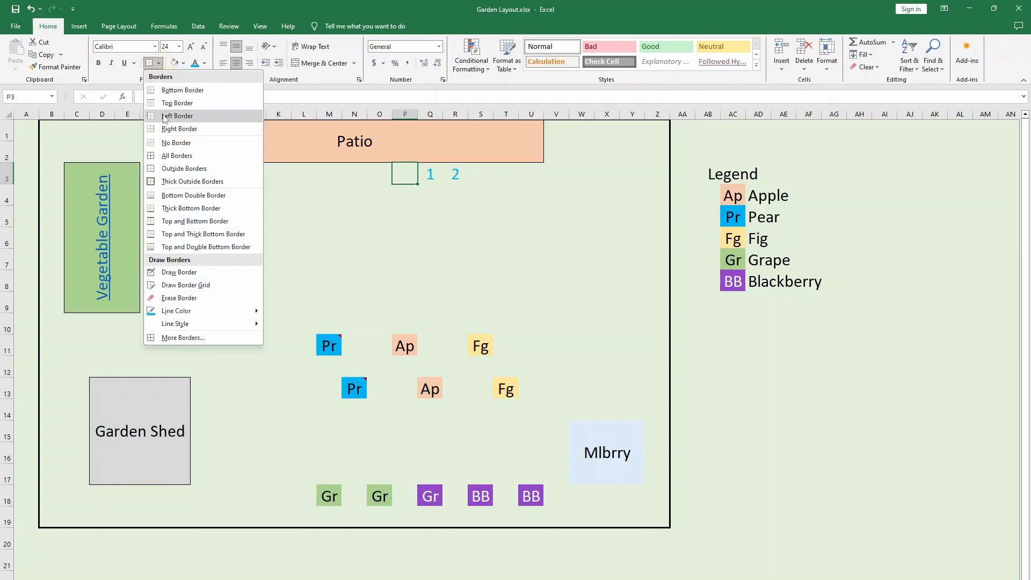
pyautogui.moveTo(217, 323)
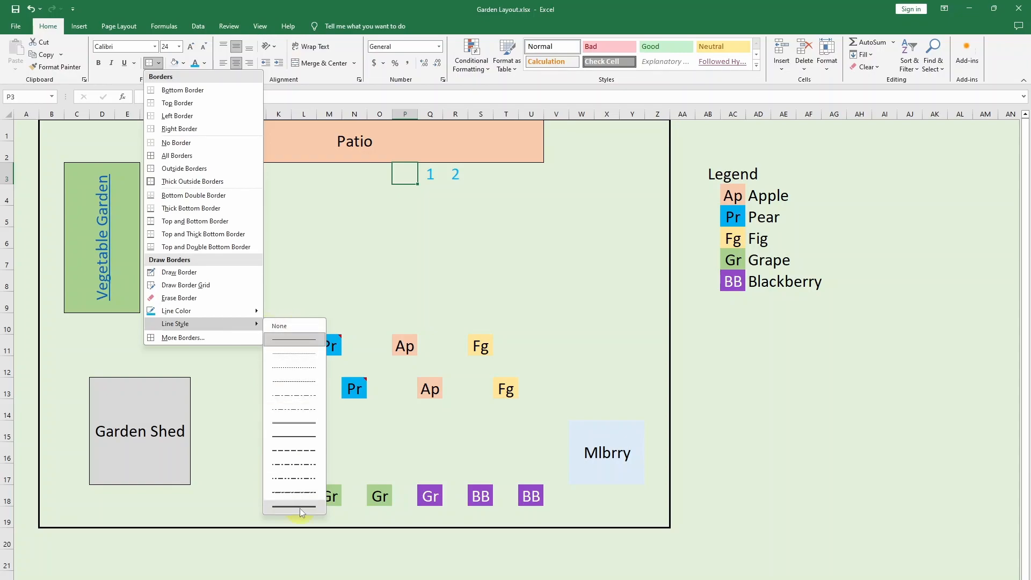
pyautogui.click(314, 508)
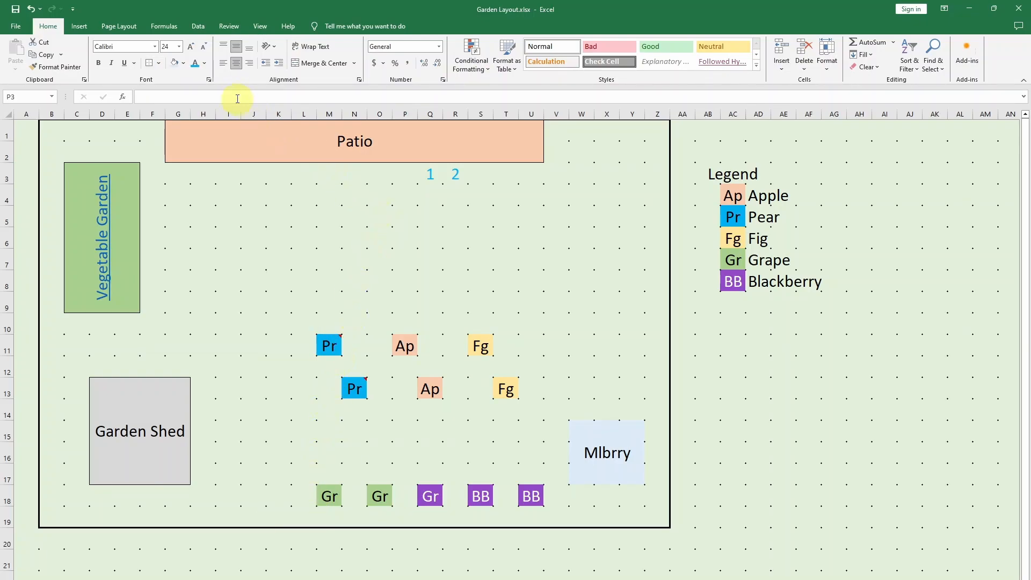
pyautogui.click(157, 64)
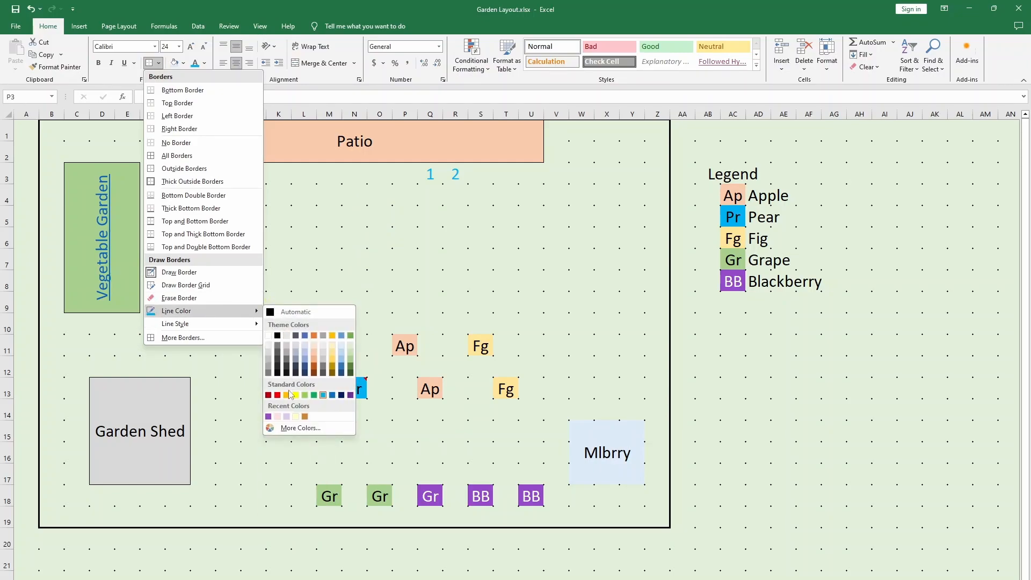
pyautogui.click(322, 395)
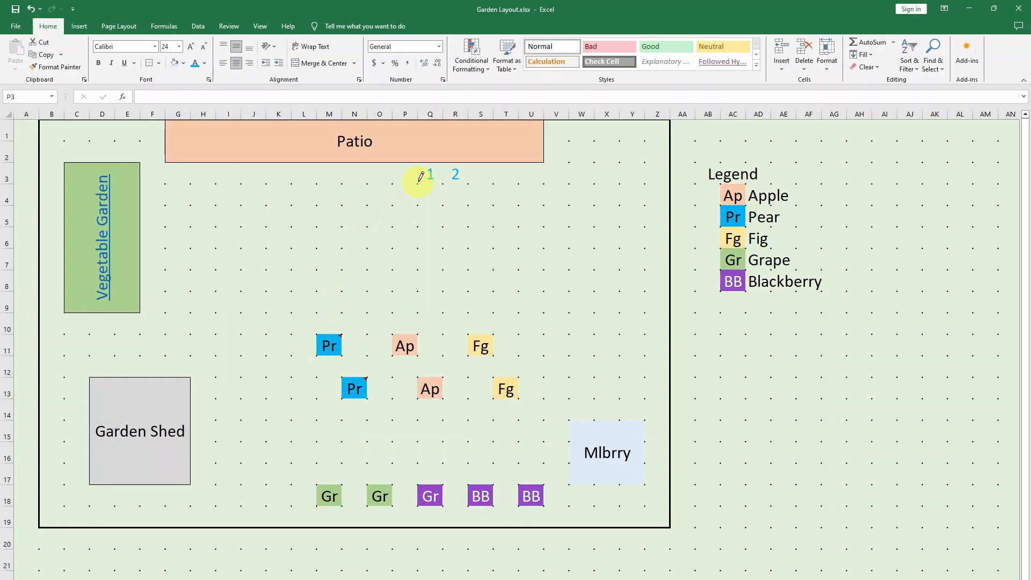
pyautogui.moveTo(420, 177); pyautogui.dragTo(156, 178)
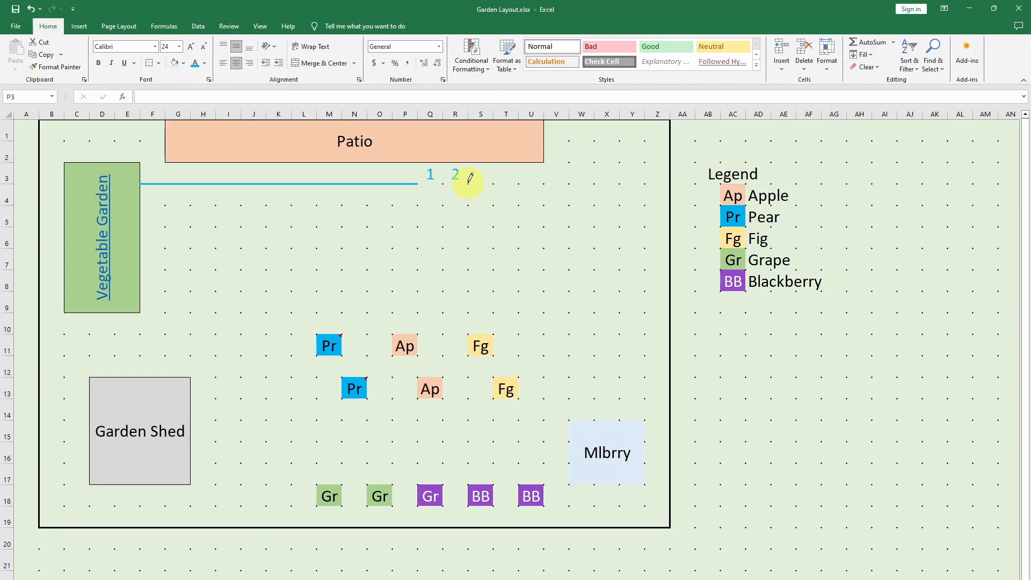
pyautogui.moveTo(469, 178)
pyautogui.mouseDown()
pyautogui.moveTo(571, 181)
pyautogui.moveTo(571, 363)
pyautogui.moveTo(539, 361)
pyautogui.moveTo(568, 374)
pyautogui.moveTo(298, 374)
pyautogui.moveTo(289, 460)
pyautogui.moveTo(520, 460)
pyautogui.mouseUp()
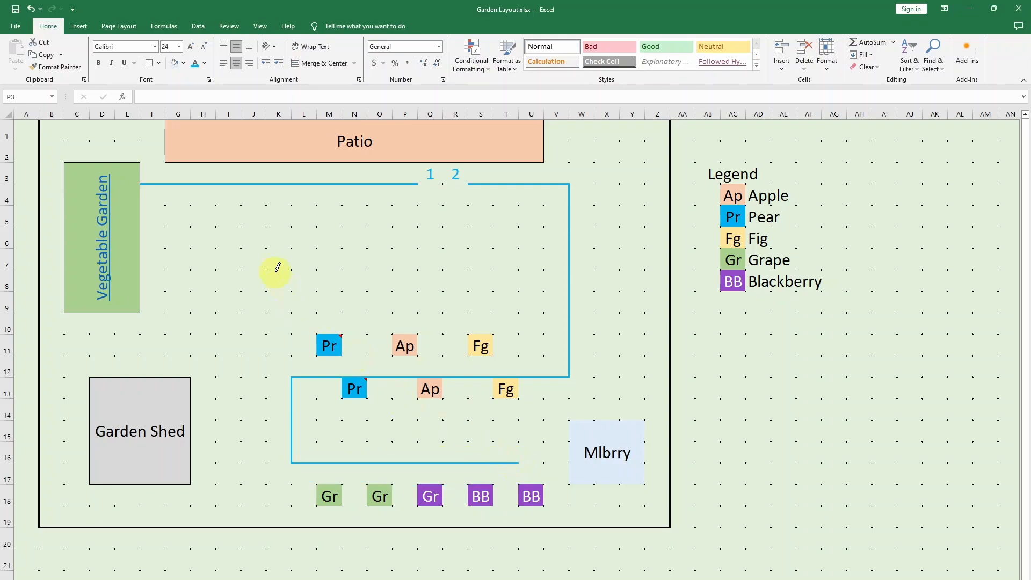
# - Draw thin light-blue branch lines from the main line to the plant cells in rows 11 and 18 and to the Mlbrry block
pyautogui.click(159, 63)
pyautogui.moveTo(244, 324)
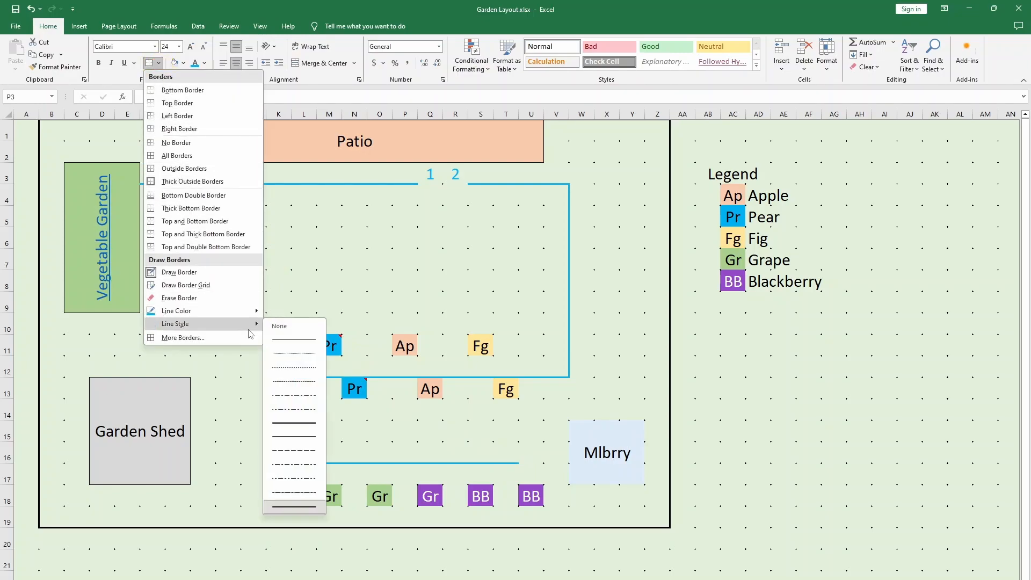
pyautogui.click(309, 341)
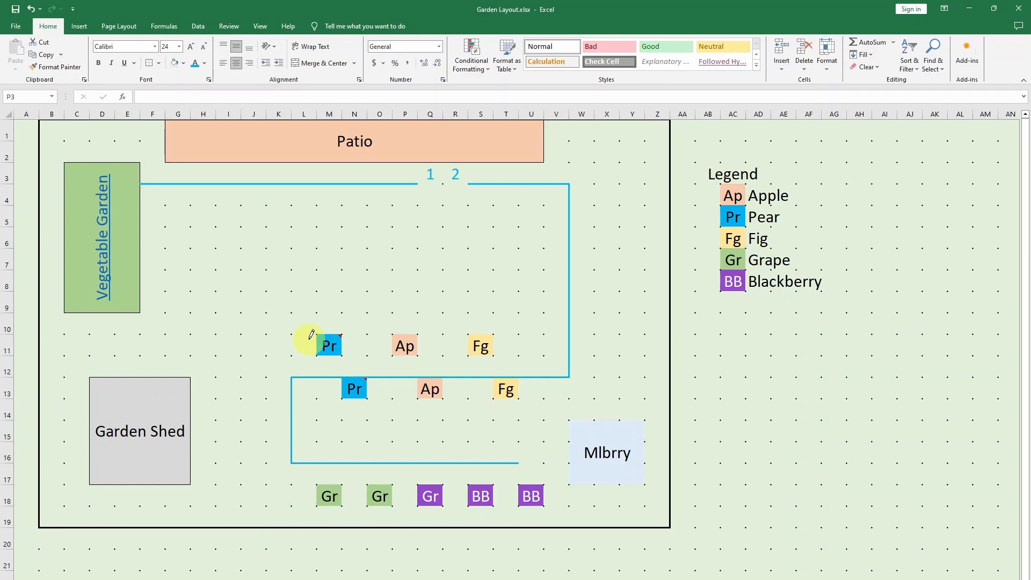
pyautogui.click(318, 377)
pyautogui.moveTo(317, 378); pyautogui.dragTo(320, 358)
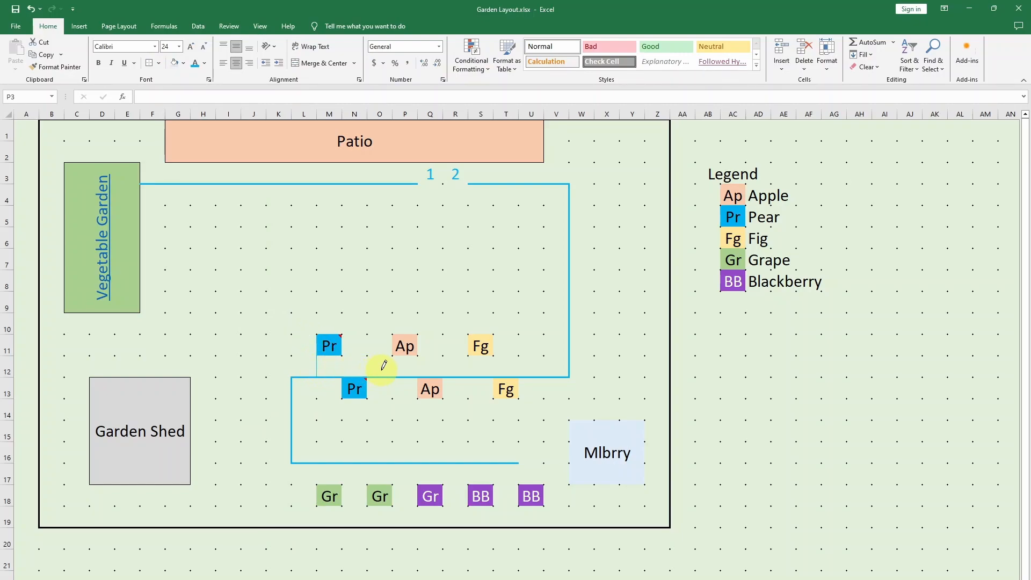
pyautogui.moveTo(393, 377); pyautogui.dragTo(394, 357)
pyautogui.moveTo(468, 376); pyautogui.dragTo(473, 354)
pyautogui.moveTo(519, 462); pyautogui.dragTo(419, 478)
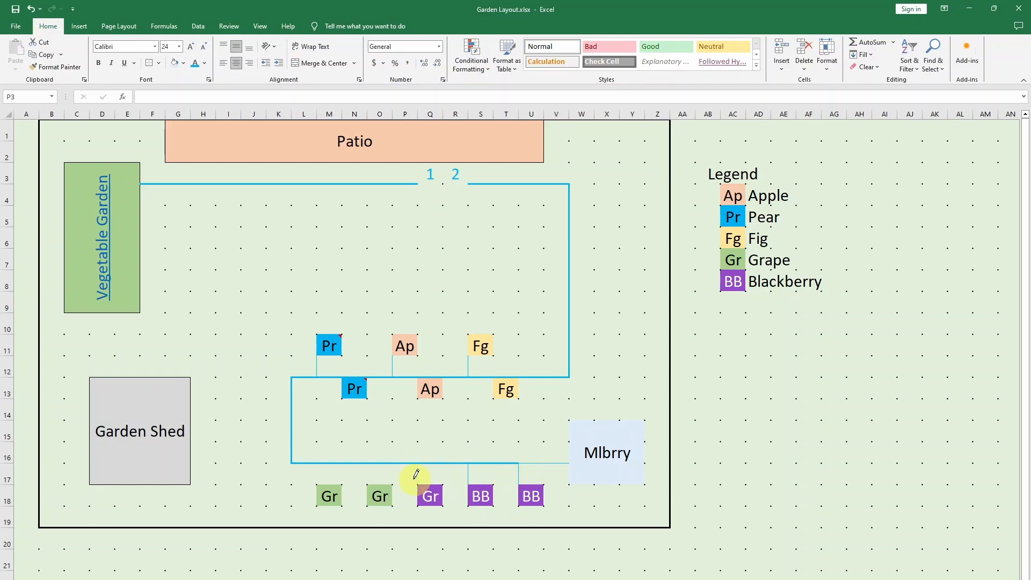
pyautogui.moveTo(363, 462); pyautogui.dragTo(318, 481)
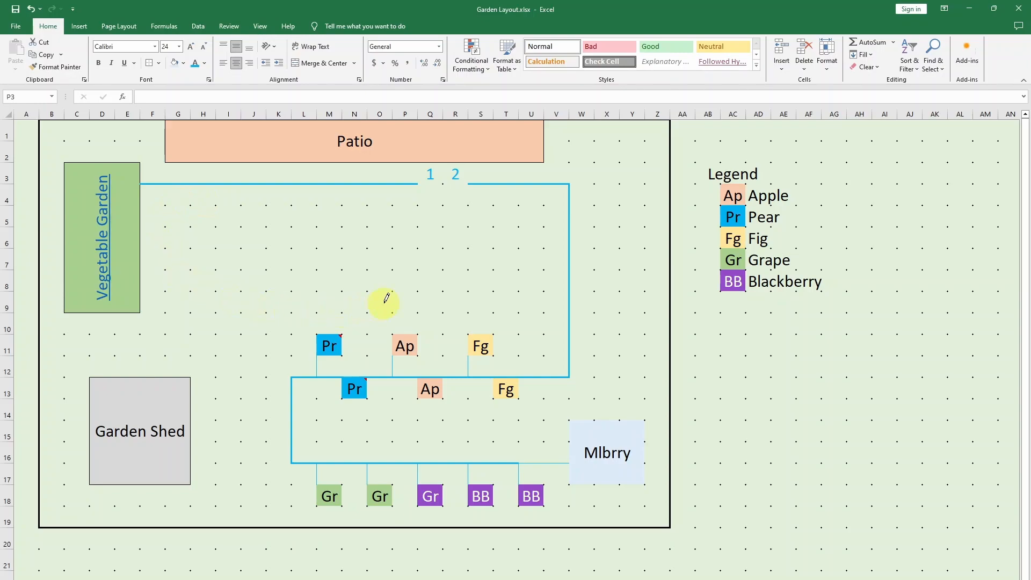
pyautogui.press('Escape')
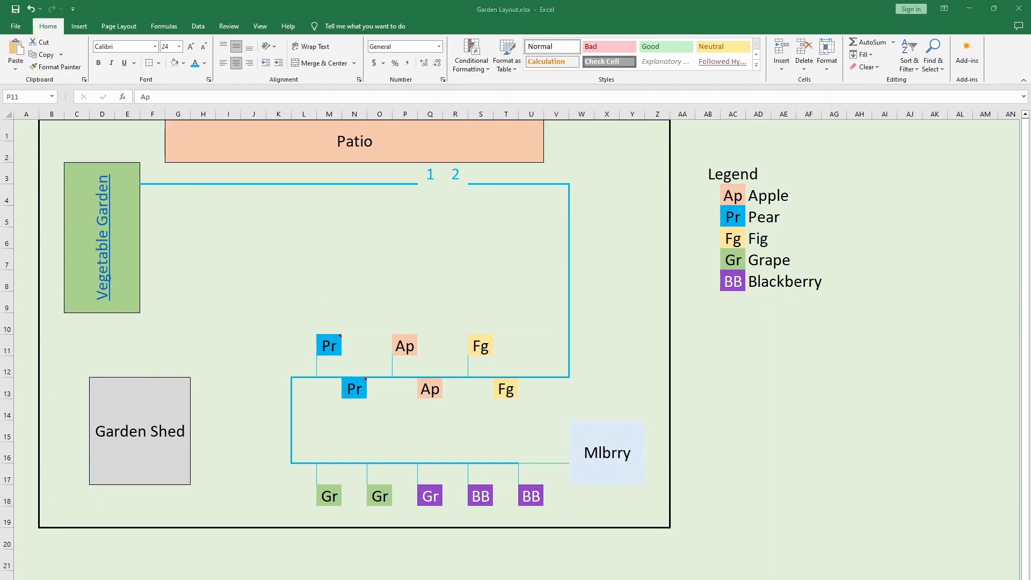
# - Replace the "Ap" label in cell P11 with an apple emoji
pyautogui.click(404, 344)
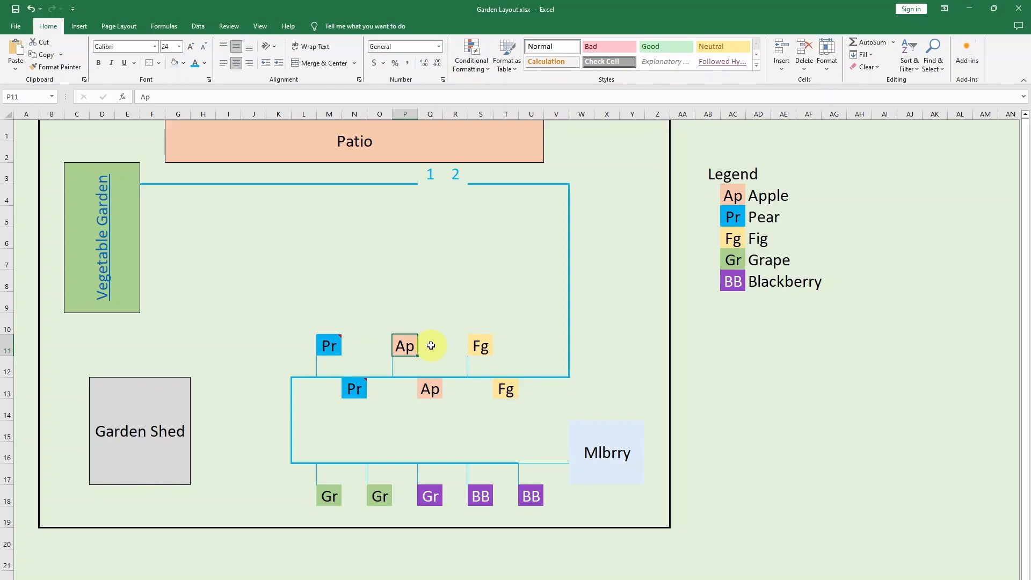
pyautogui.write('🍎')
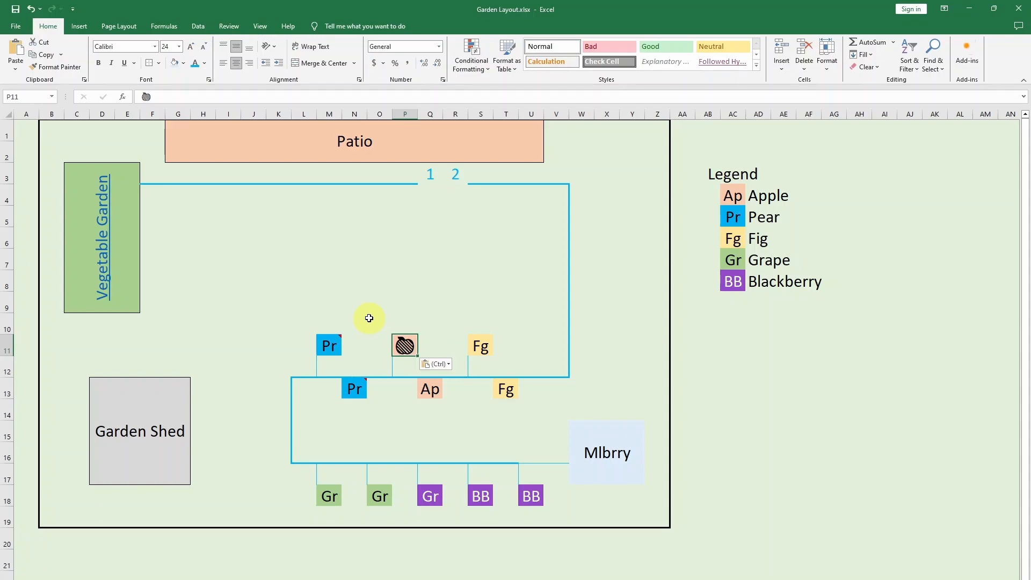
# - Colour the apple emoji in P11 green, then replace the "Ap" label in Q13 with the same emoji coloured red
pyautogui.click(205, 64)
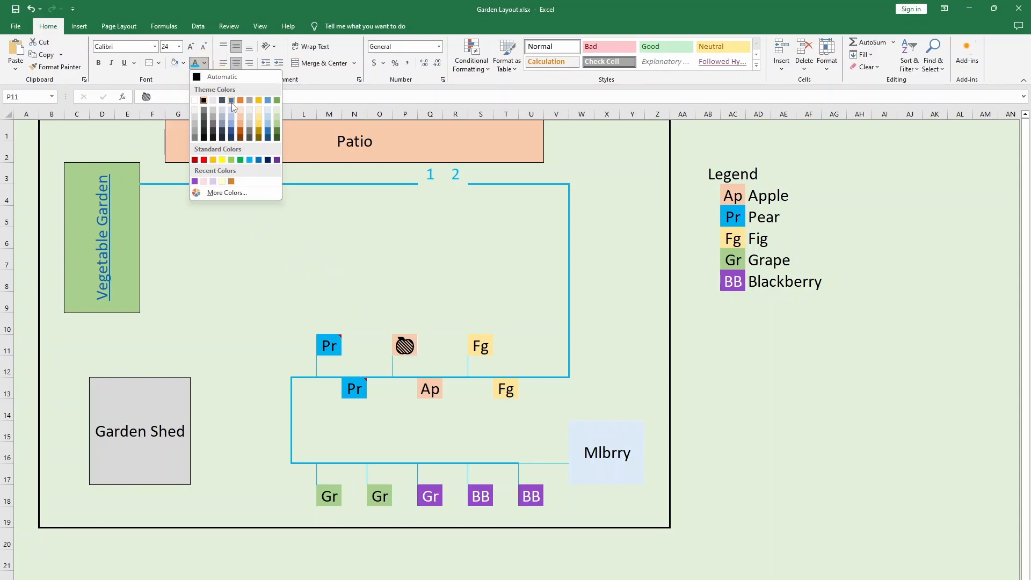
pyautogui.click(240, 160)
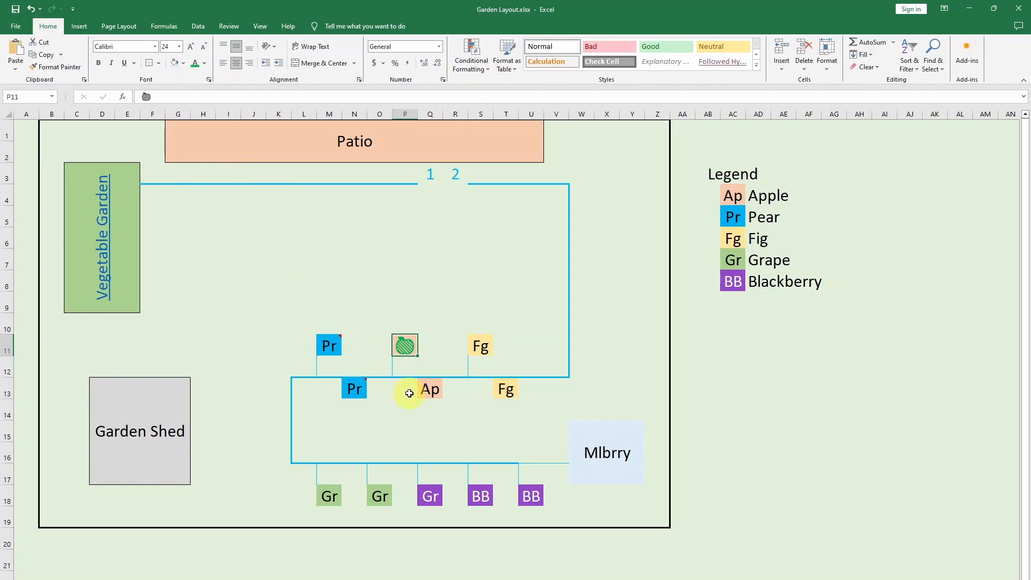
pyautogui.click(425, 392)
pyautogui.hotkey('ctrl', 'v')
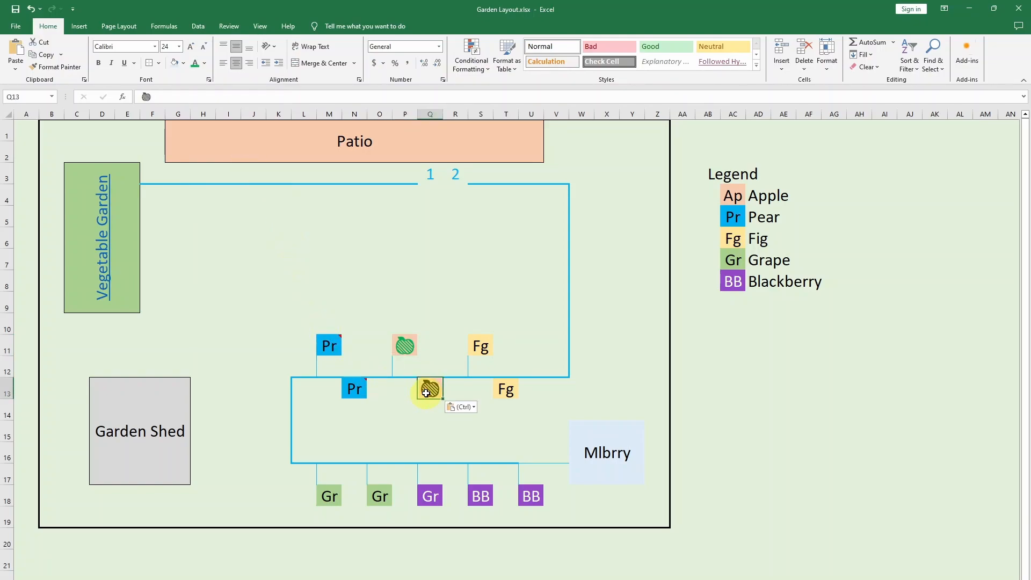
pyautogui.click(205, 63)
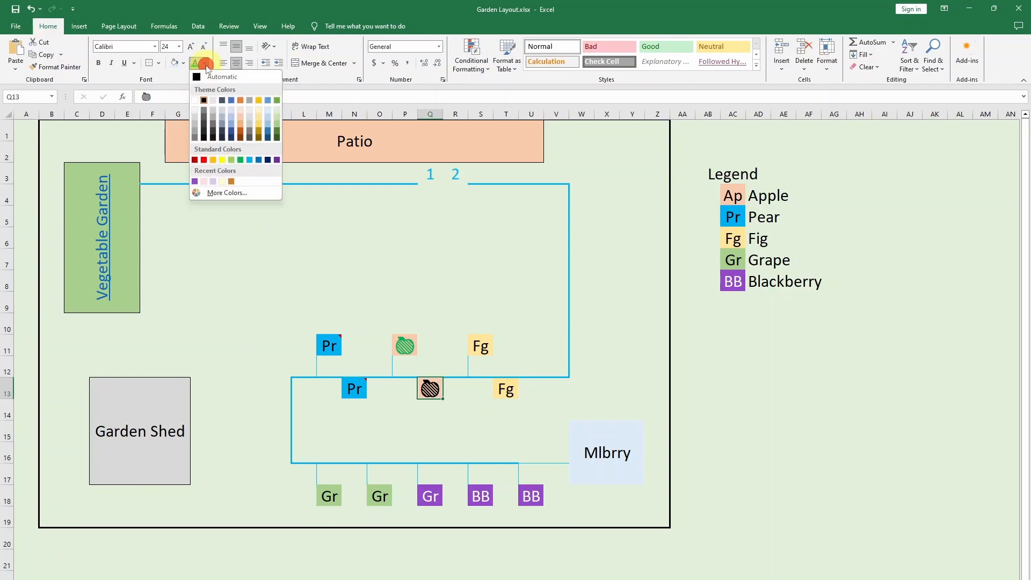
pyautogui.click(205, 159)
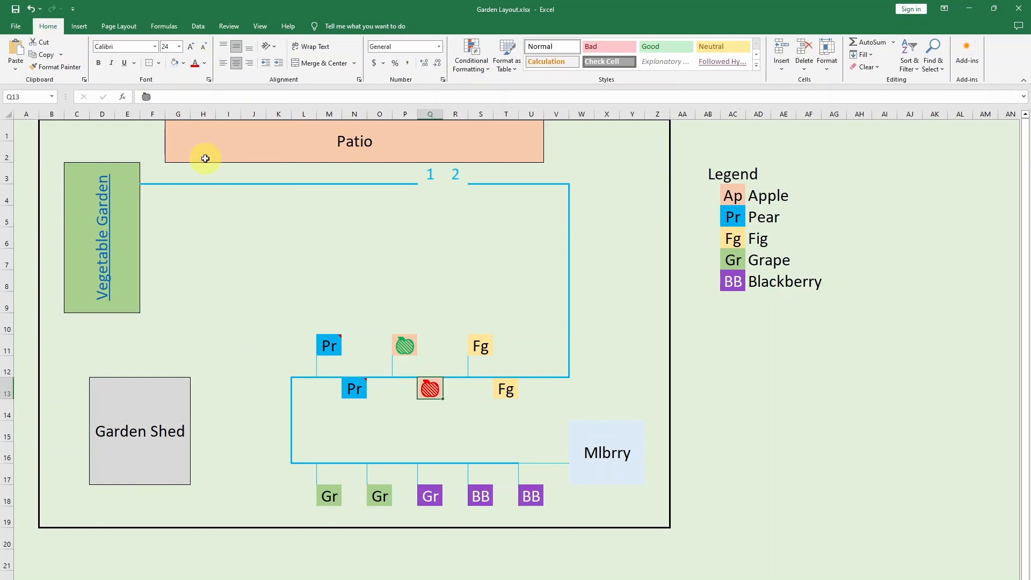
# - Examine the comments on the pear and fig cells and the Patio block in the garden plan
pyautogui.click(482, 348)
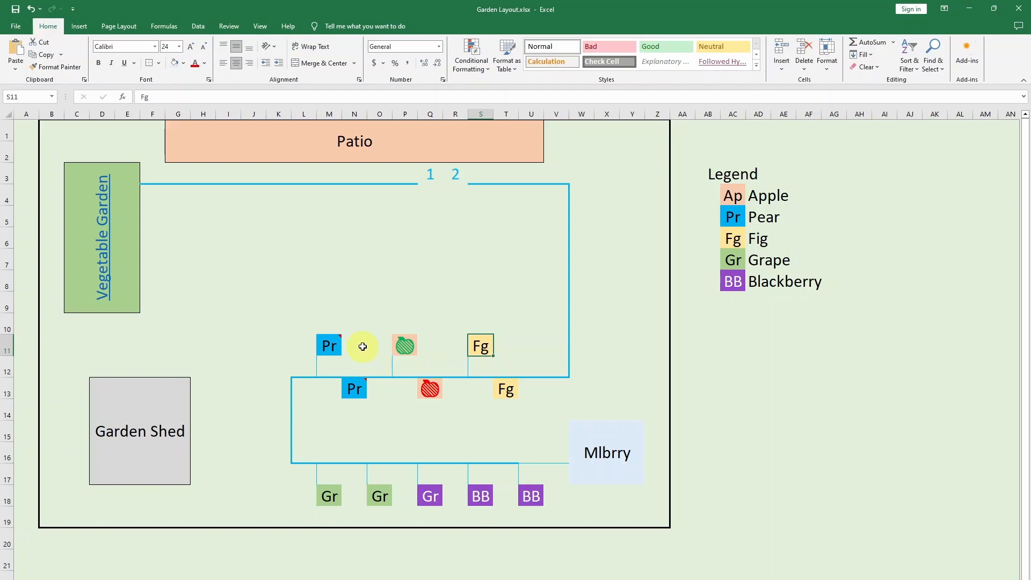
pyautogui.moveTo(332, 351)
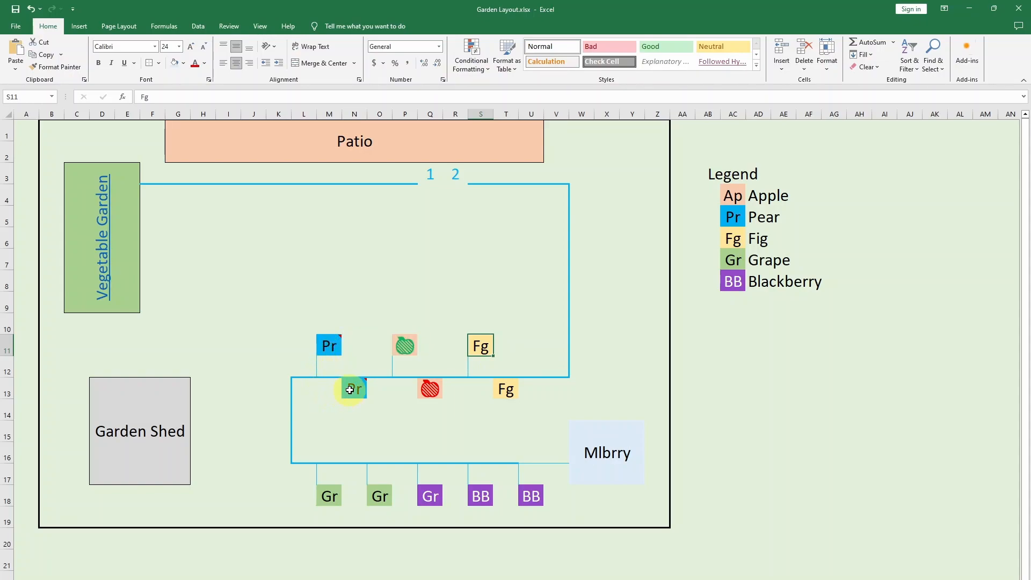
pyautogui.moveTo(350, 390)
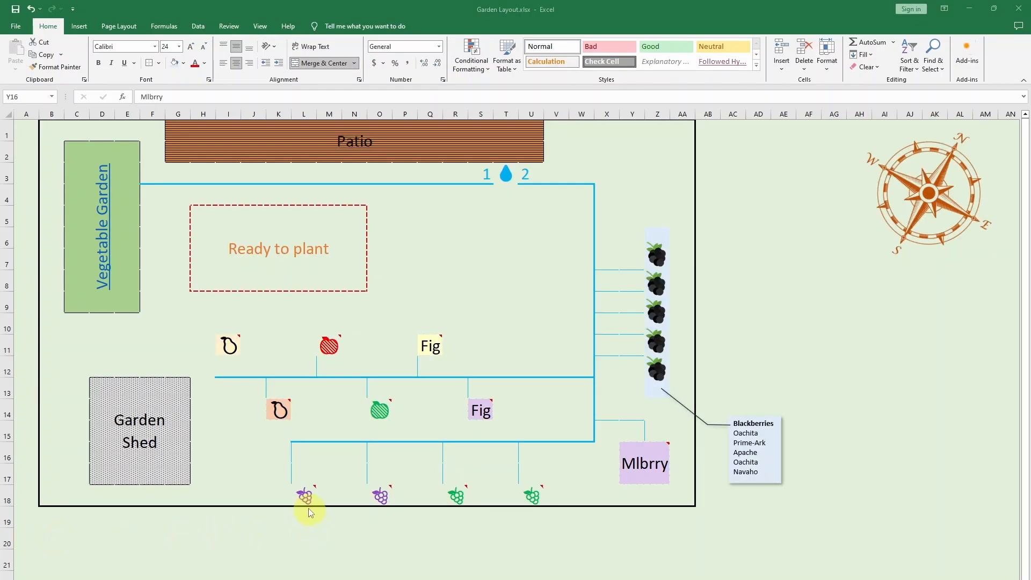
pyautogui.click(339, 523)
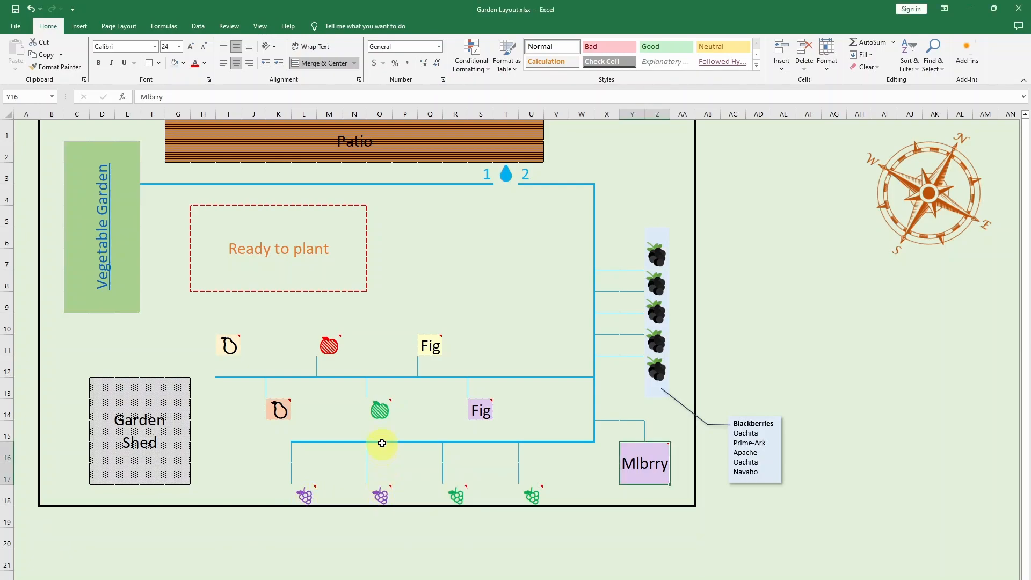
pyautogui.moveTo(428, 343)
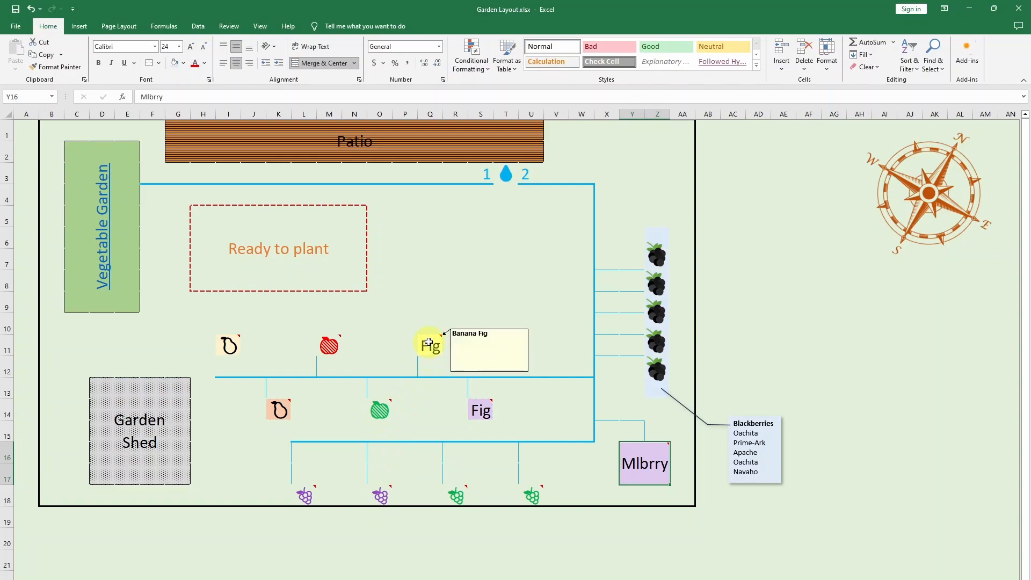
pyautogui.click(416, 133)
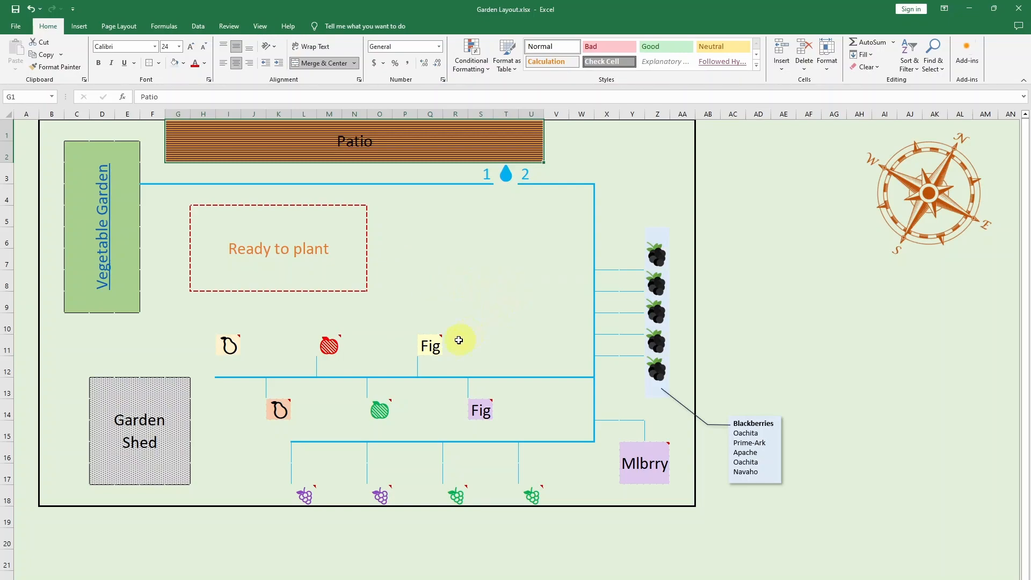
pyautogui.moveTo(277, 413)
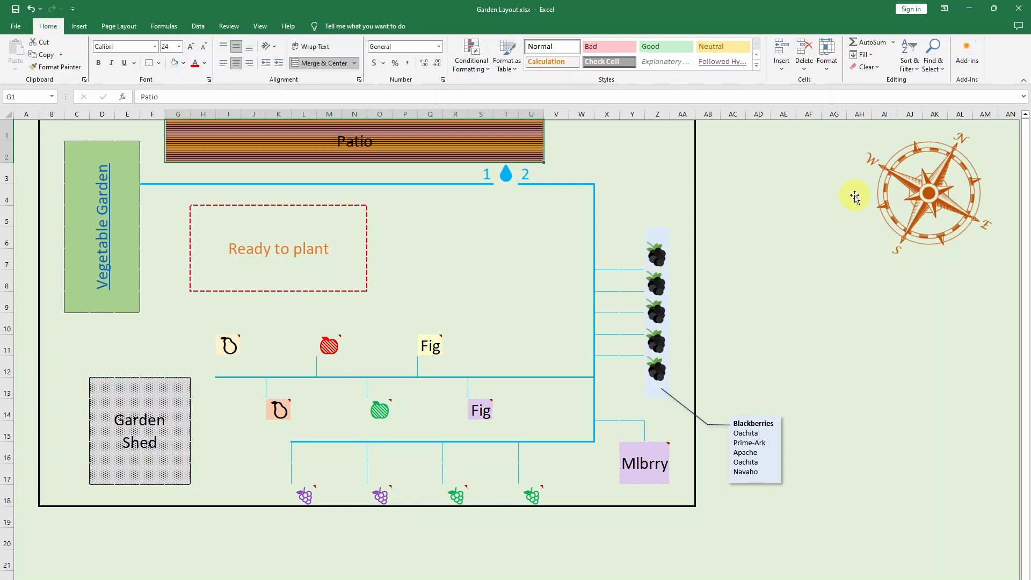
# - Rotate the compass picture beside the garden plan slightly clockwise
pyautogui.click(903, 185)
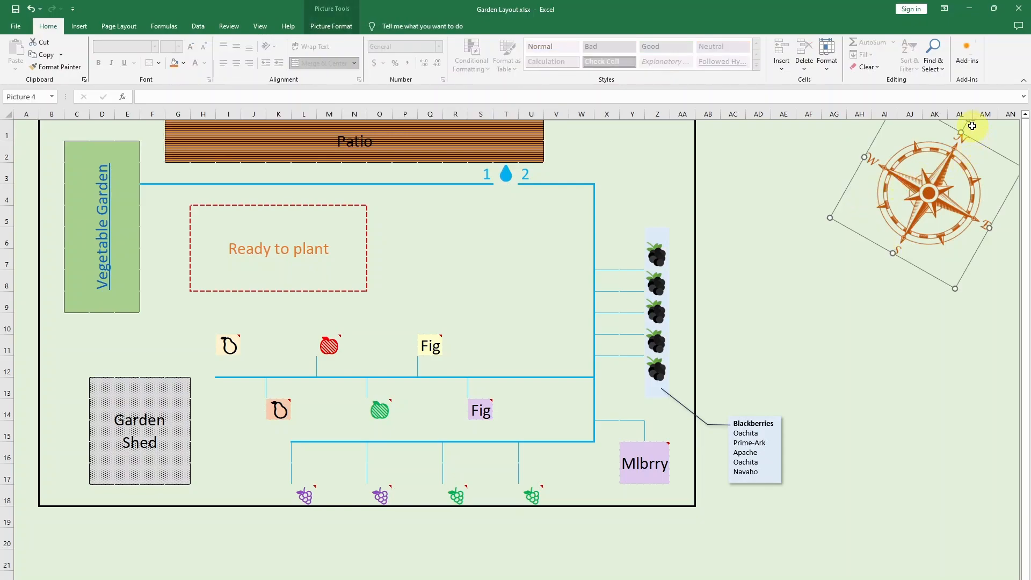
pyautogui.moveTo(971, 120)
pyautogui.mouseDown()
pyautogui.moveTo(985, 129)
pyautogui.moveTo(969, 120)
pyautogui.mouseUp()
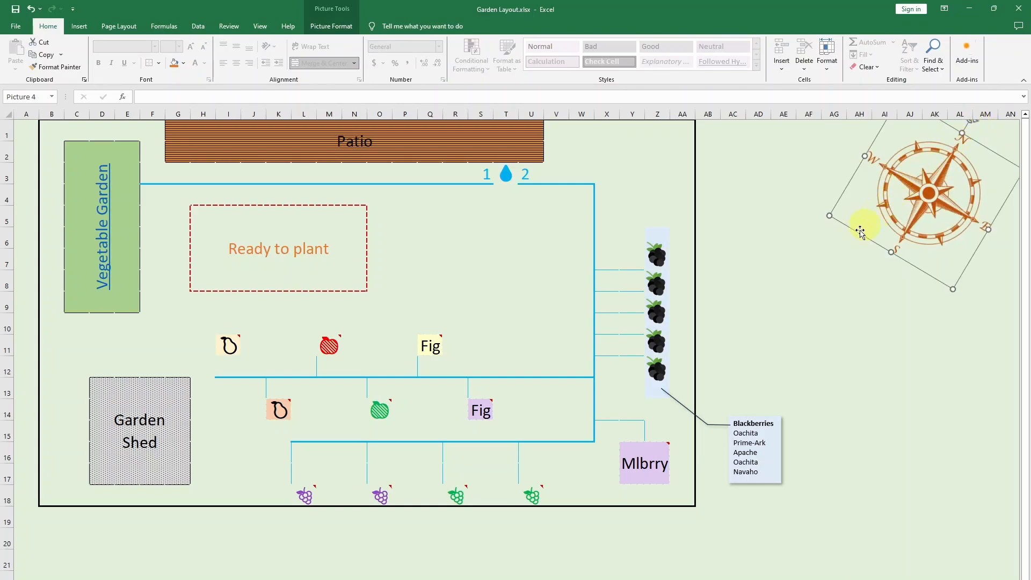
pyautogui.click(804, 278)
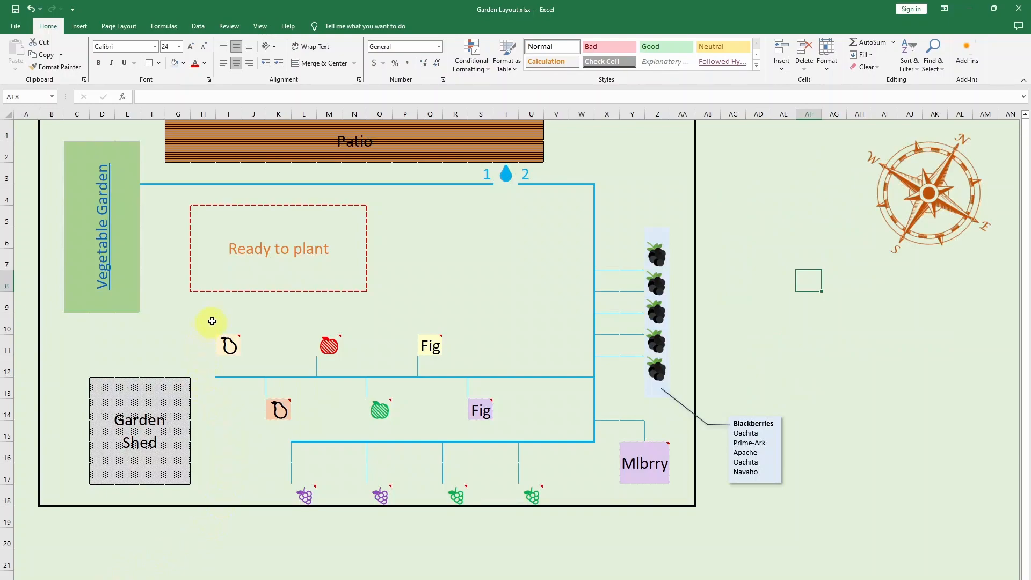
# - Read the comments attached to the pear in I11, the fig in Q11 and the Mlbrry block
pyautogui.moveTo(229, 344)
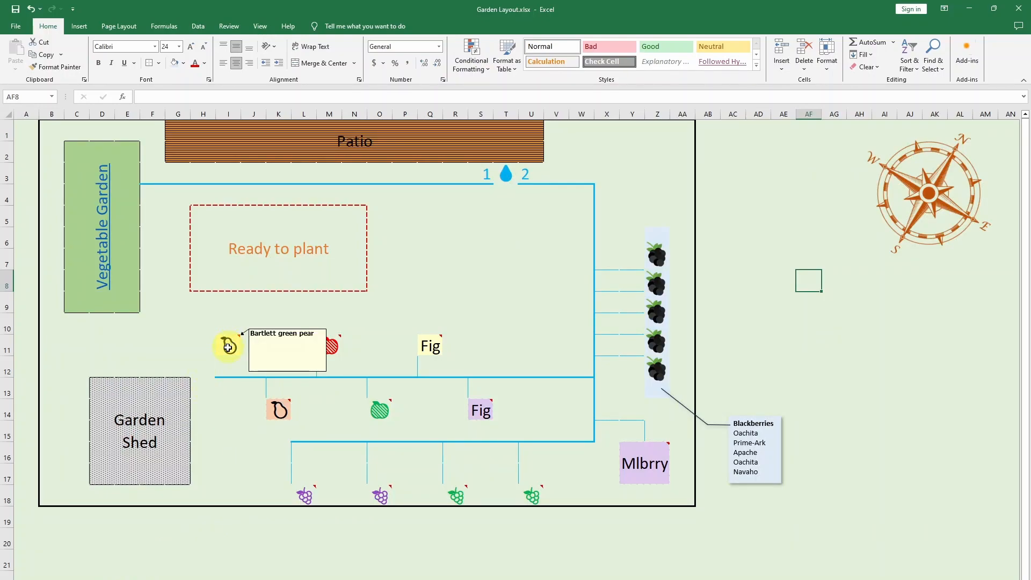
pyautogui.moveTo(431, 348)
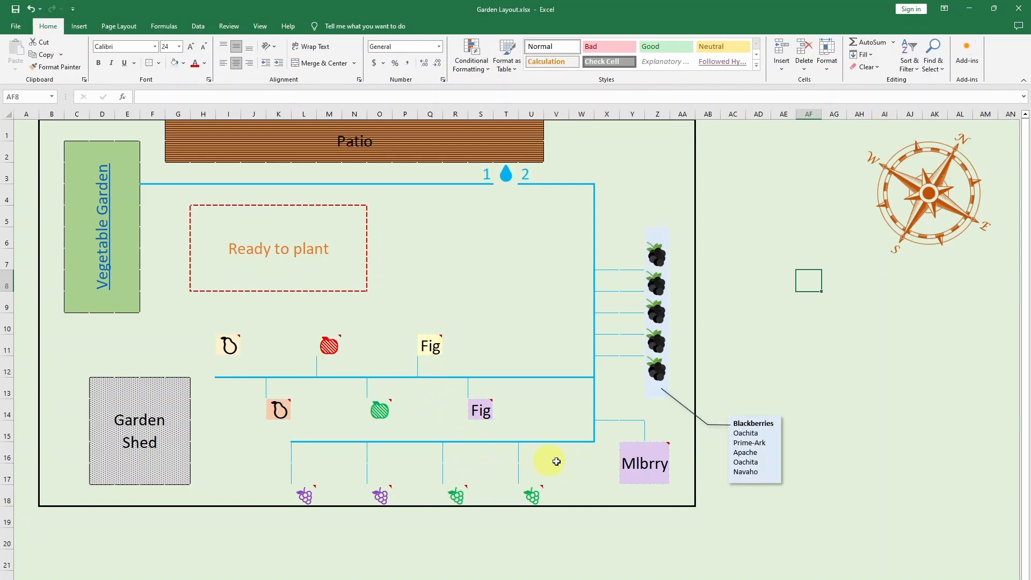
pyautogui.moveTo(636, 465)
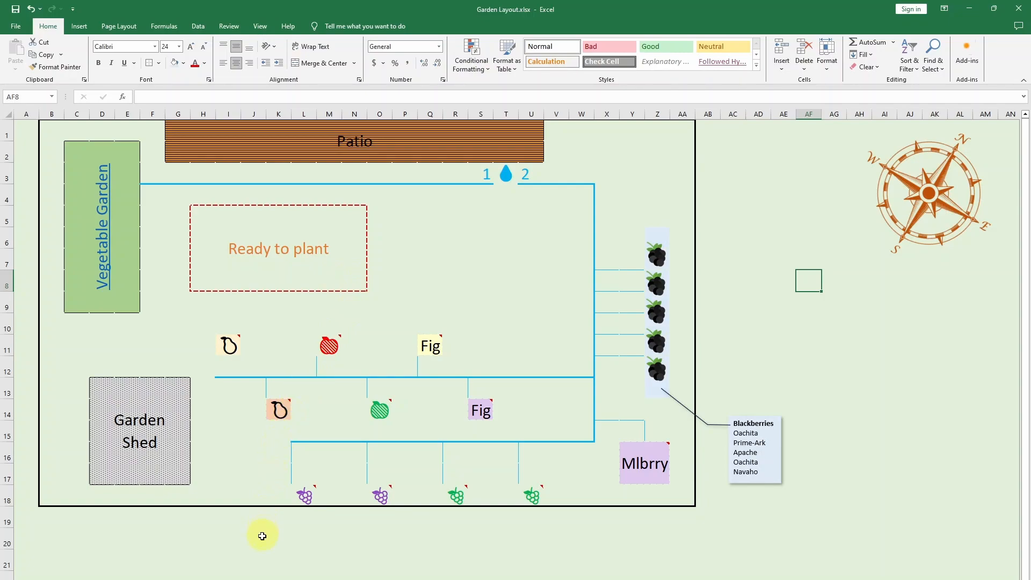
pyautogui.click(430, 257)
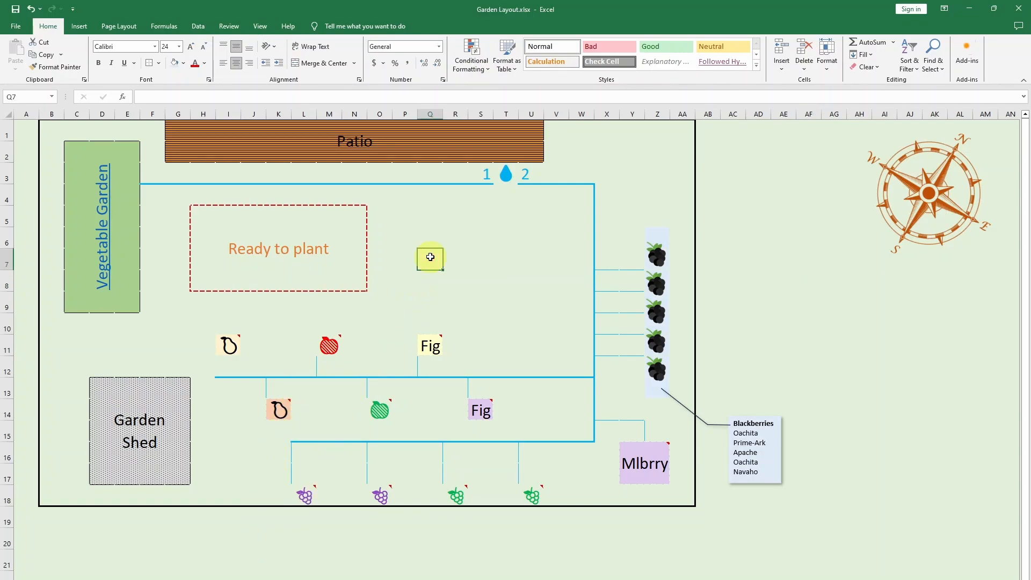